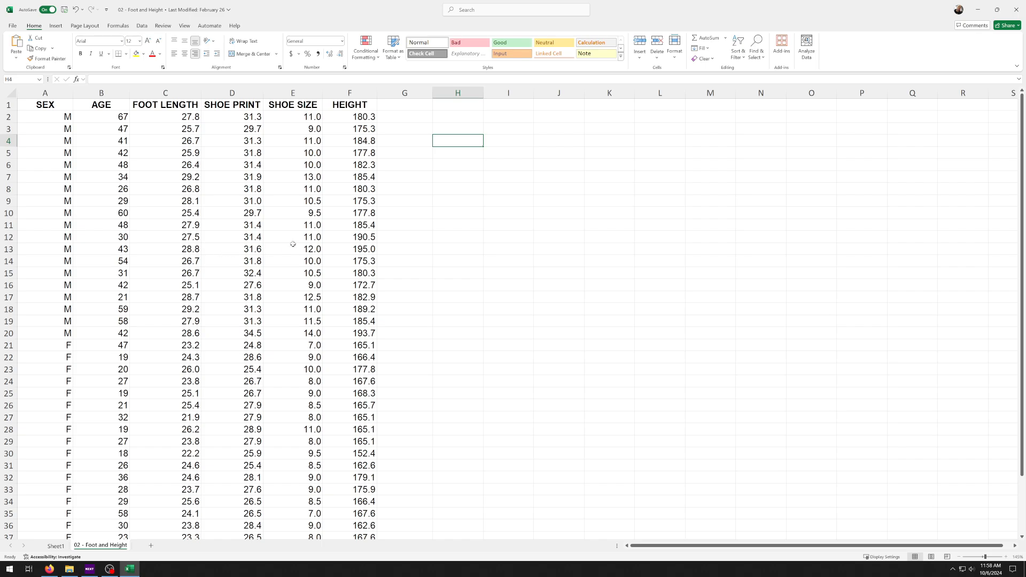
Begin a formula in the empty cell H2 beside the foot and height data
scroll(293, 244, "down", 2)
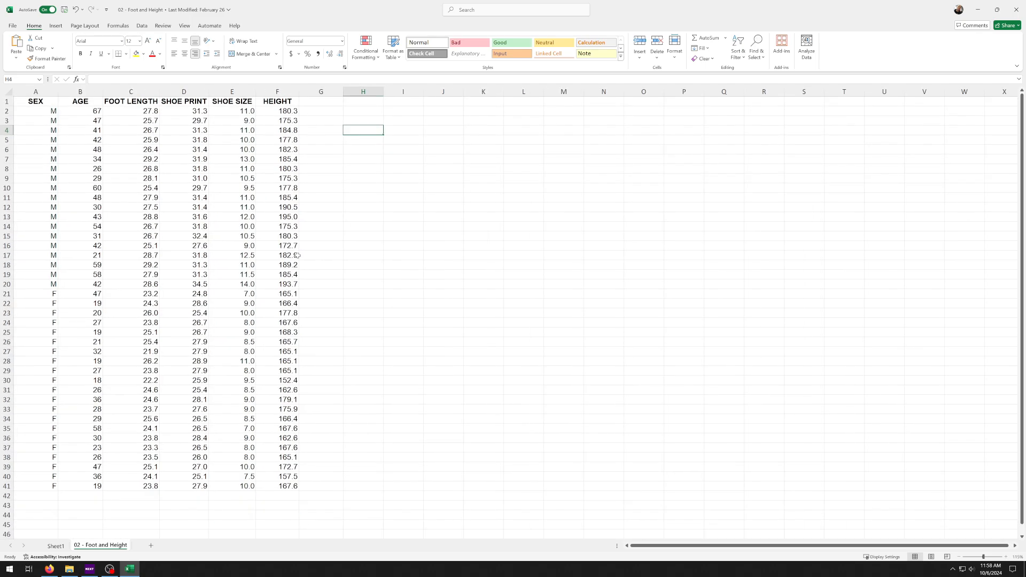
scroll(299, 256, "up", 1)
left_click(398, 116)
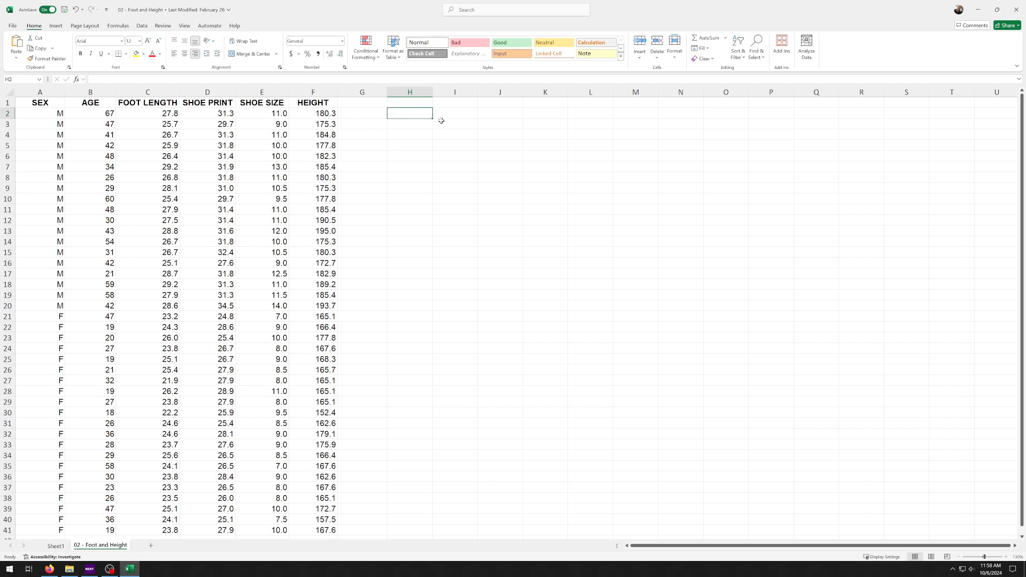
scroll(440, 208, "up", 6)
scroll(684, 165, "up", 1)
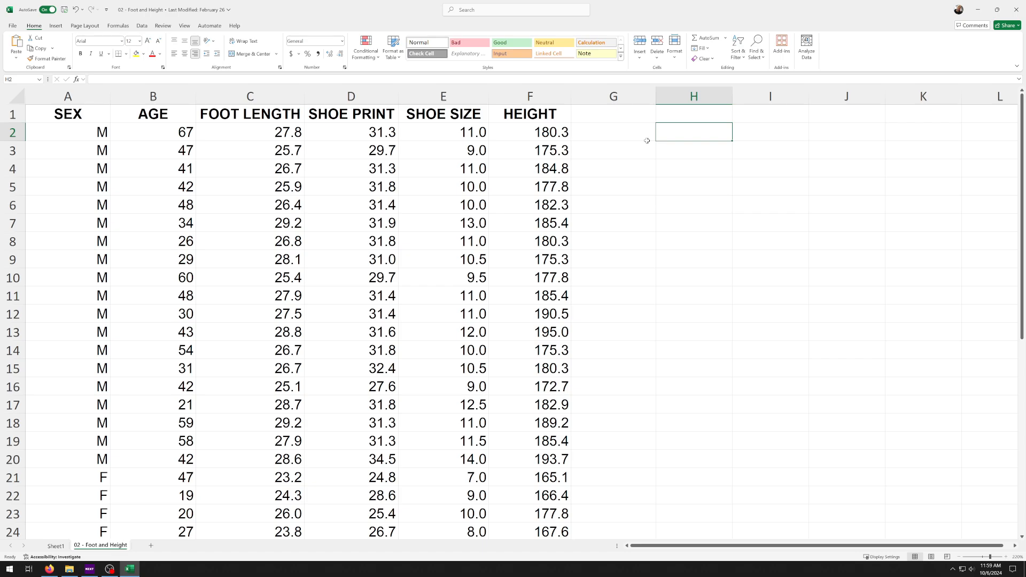
type("=")
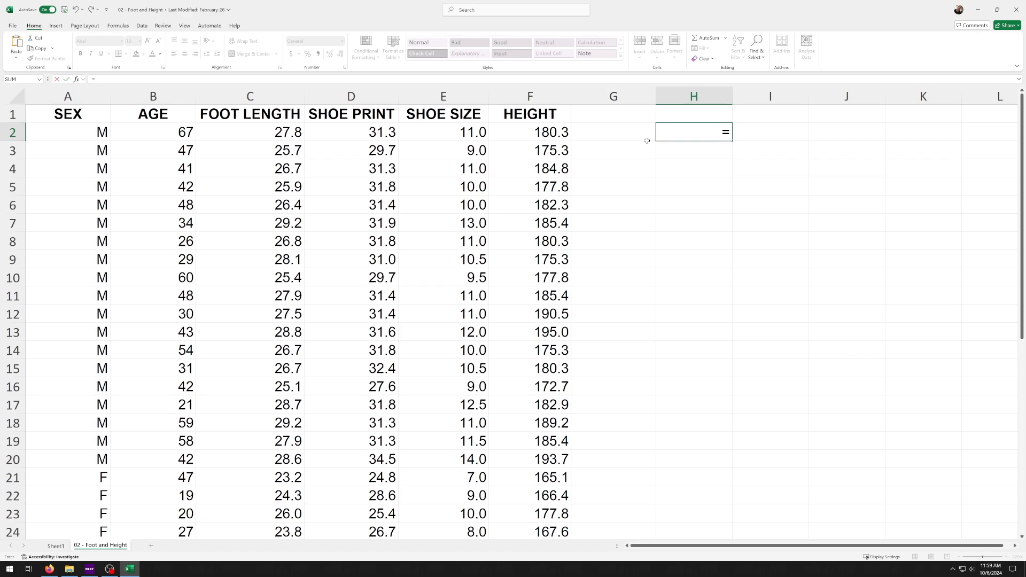
type("mea")
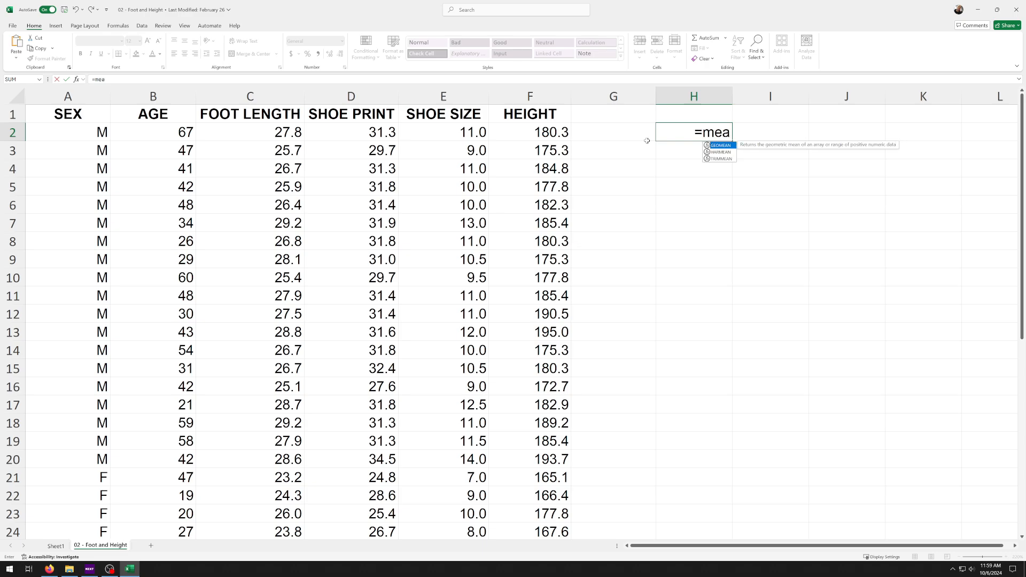
type("n")
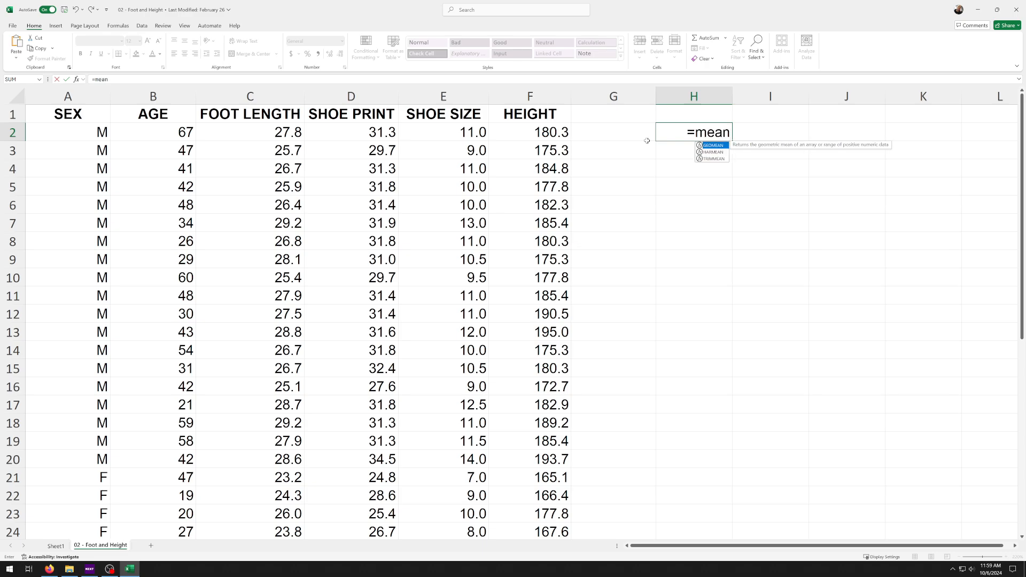
left_click(716, 152)
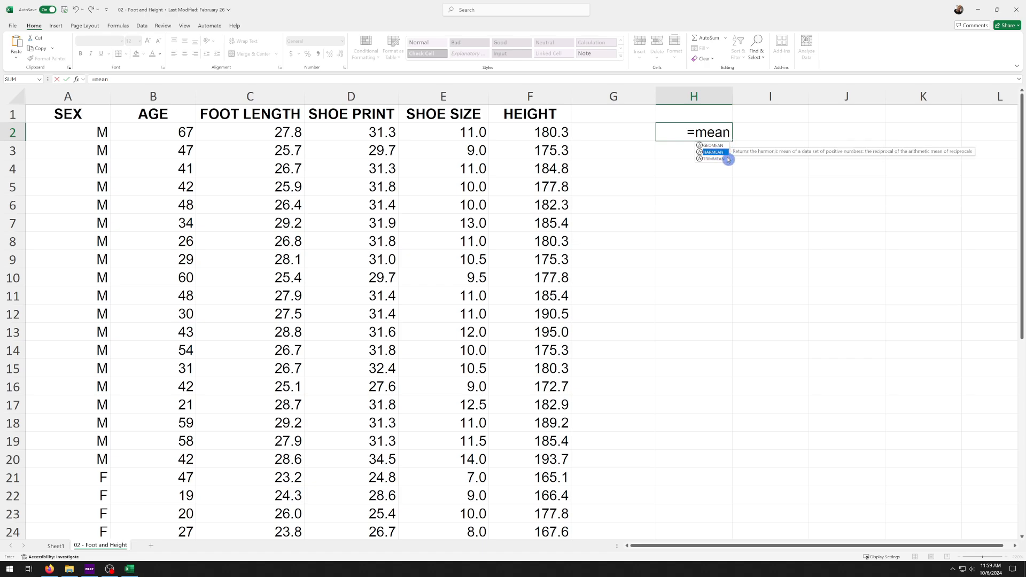
left_click(711, 159)
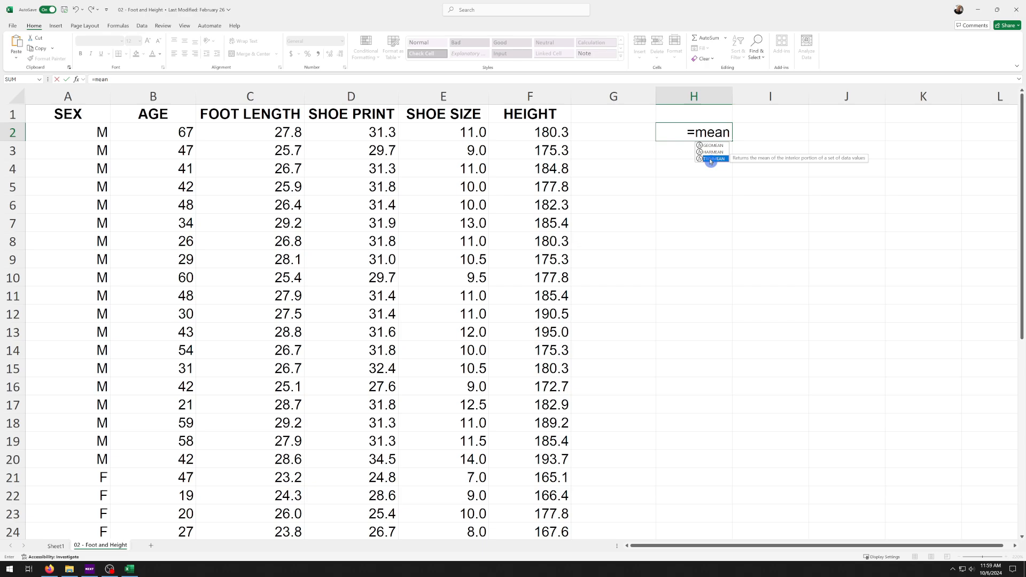
key("BackSpace")
key("BackSpace")
key("BackSpace")
key("BackSpace")
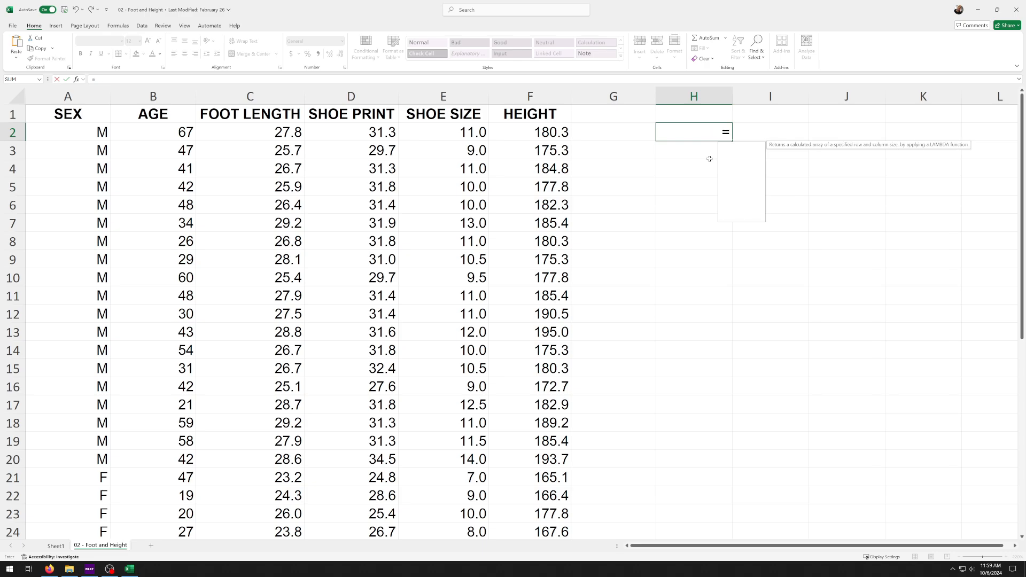
Complete the formula in H2 as =AVERAGE(E2:E41) to average the shoe sizes
type("av")
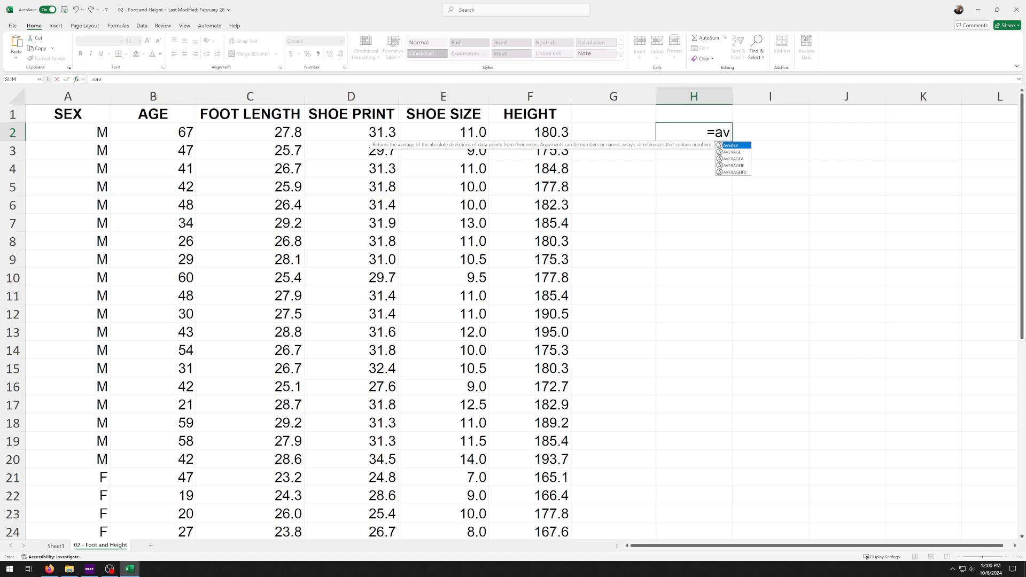
left_click(743, 152)
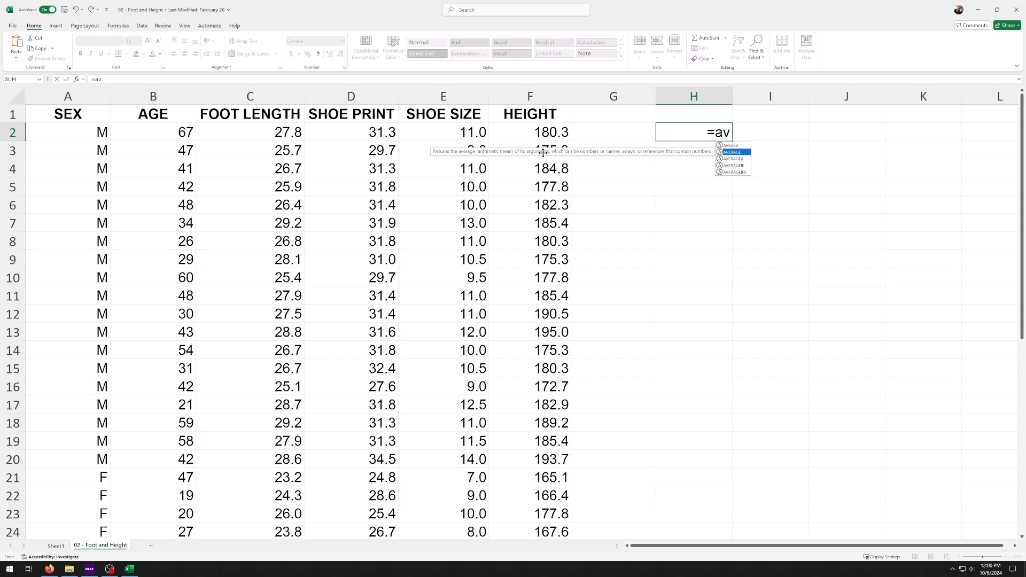
double_click(726, 152)
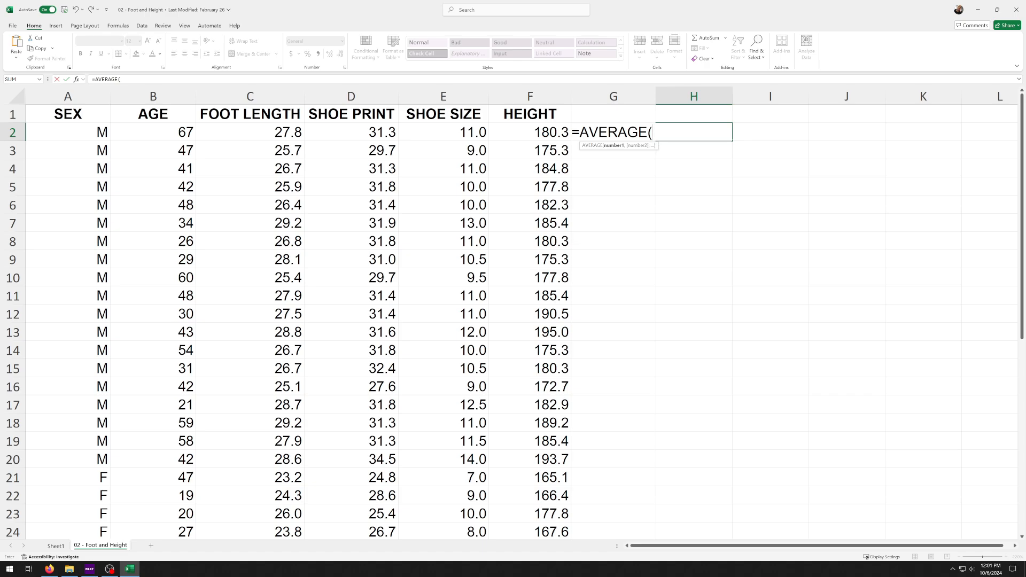
left_click(443, 131)
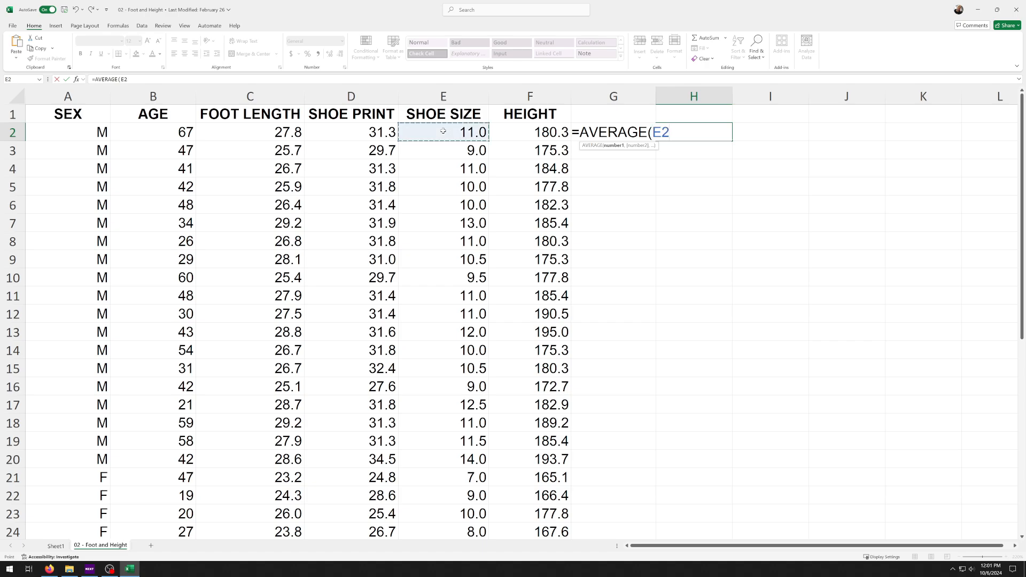
left_click_drag(444, 130, 438, 548)
left_click_drag(437, 546, 437, 486)
scroll(438, 412, "up", 7)
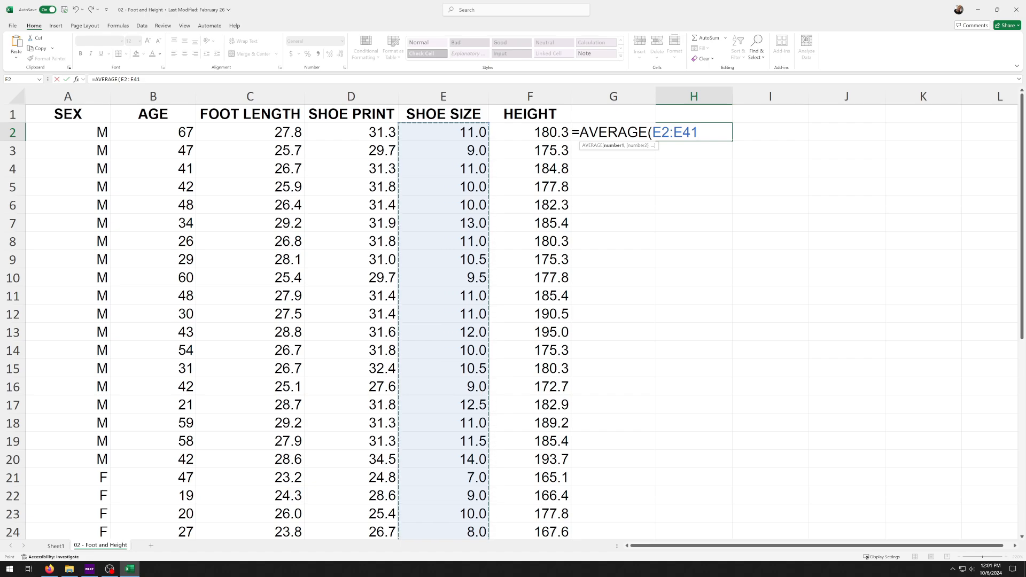
type(")")
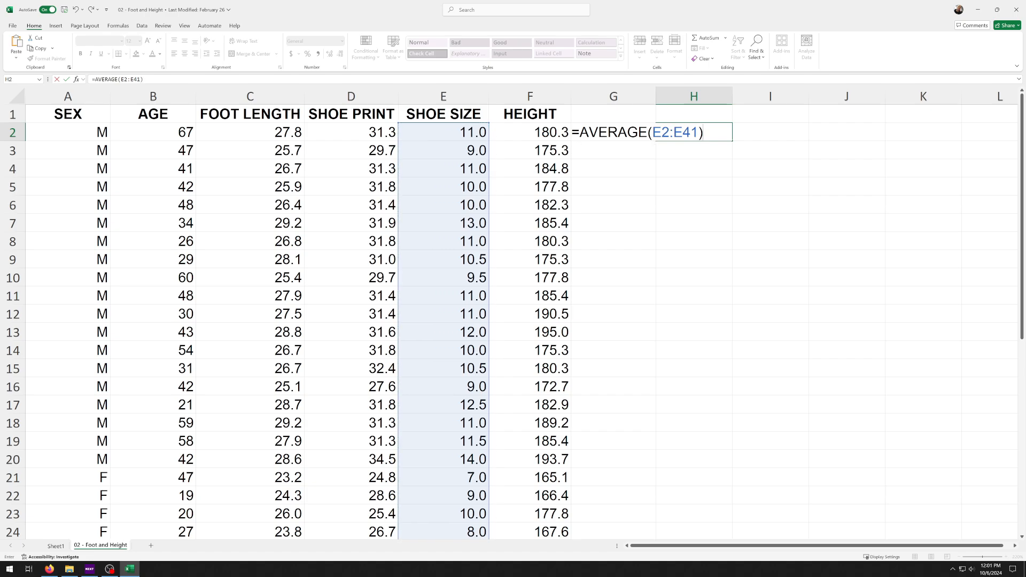
key("Return")
left_click(685, 130)
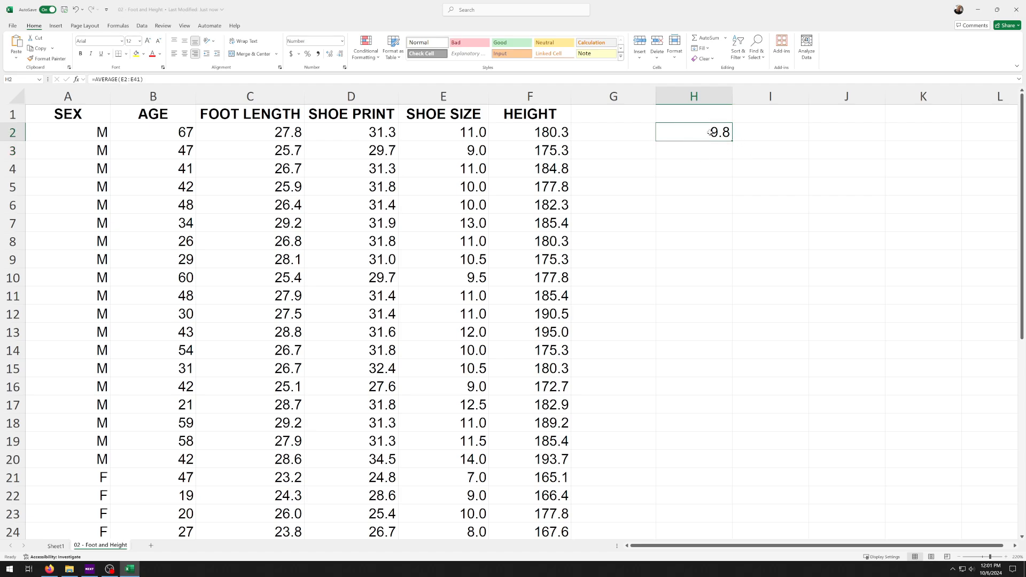
Label the average by entering the heading "Average Show Size" in cell H1
left_click(692, 111)
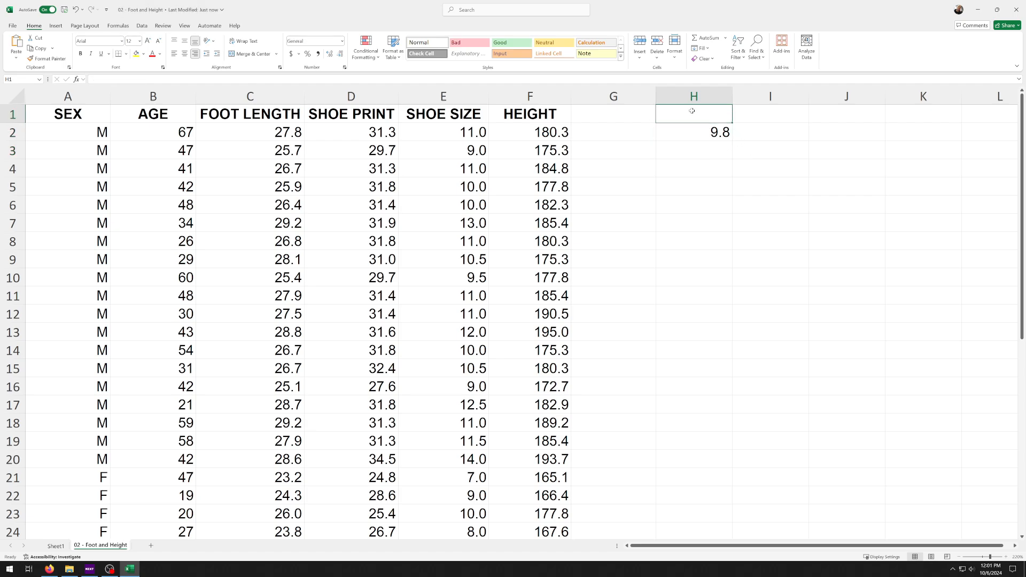
type("Ave")
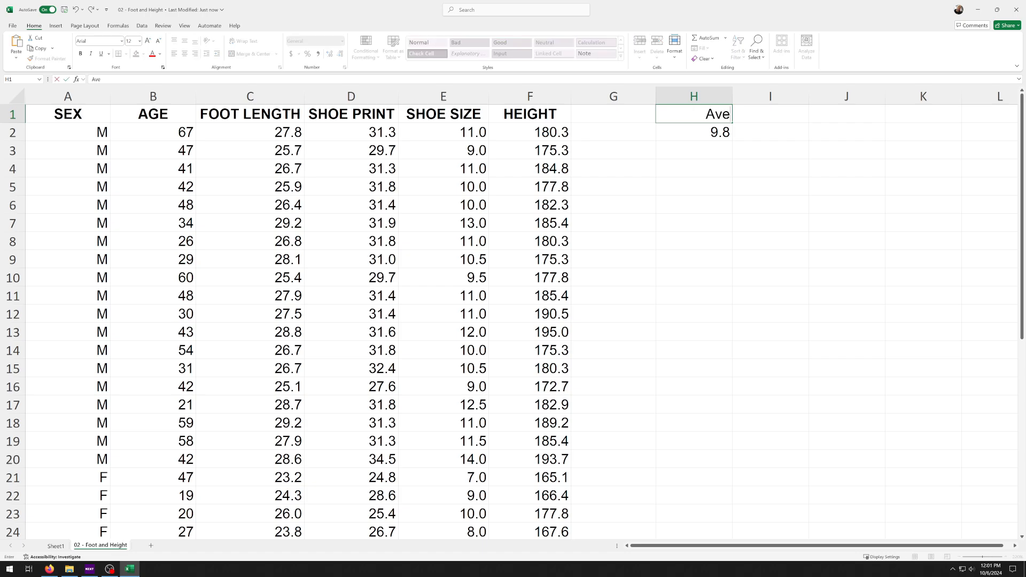
type("rage Show")
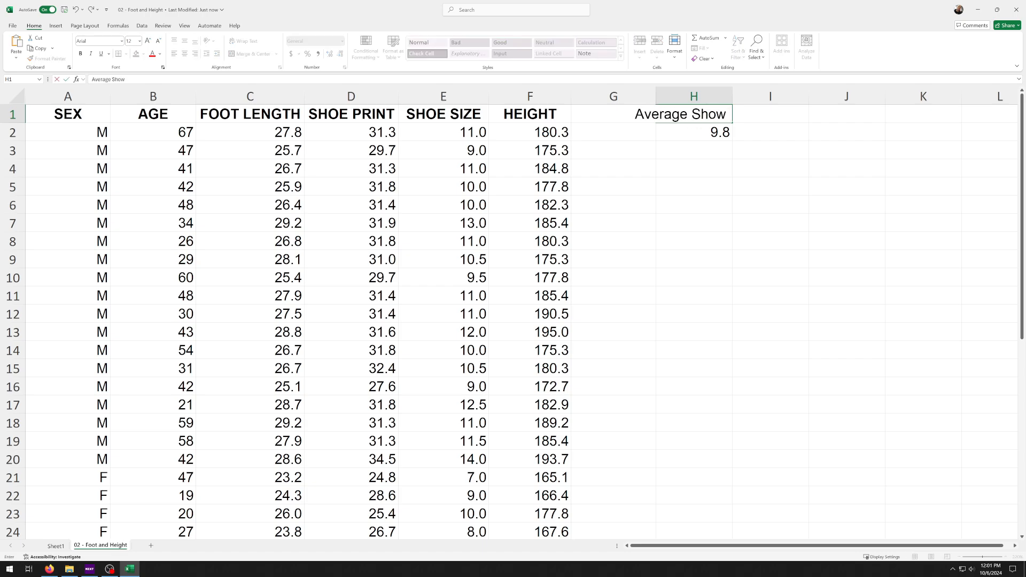
type(" Size")
key("Return")
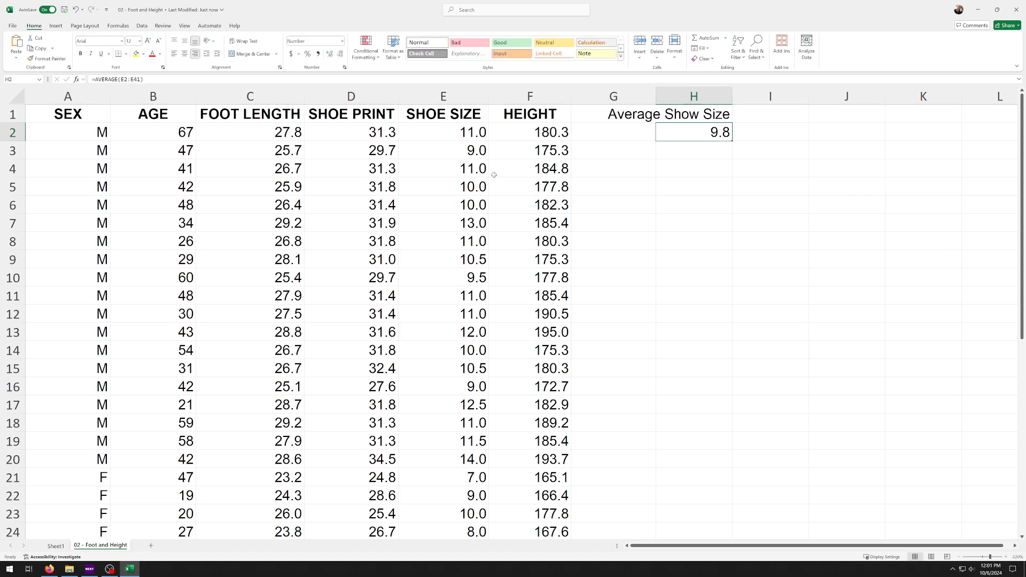
Select the shoe size values E2:E41 and compare their summary average with the formula in H2
left_click_drag(433, 133, 426, 493)
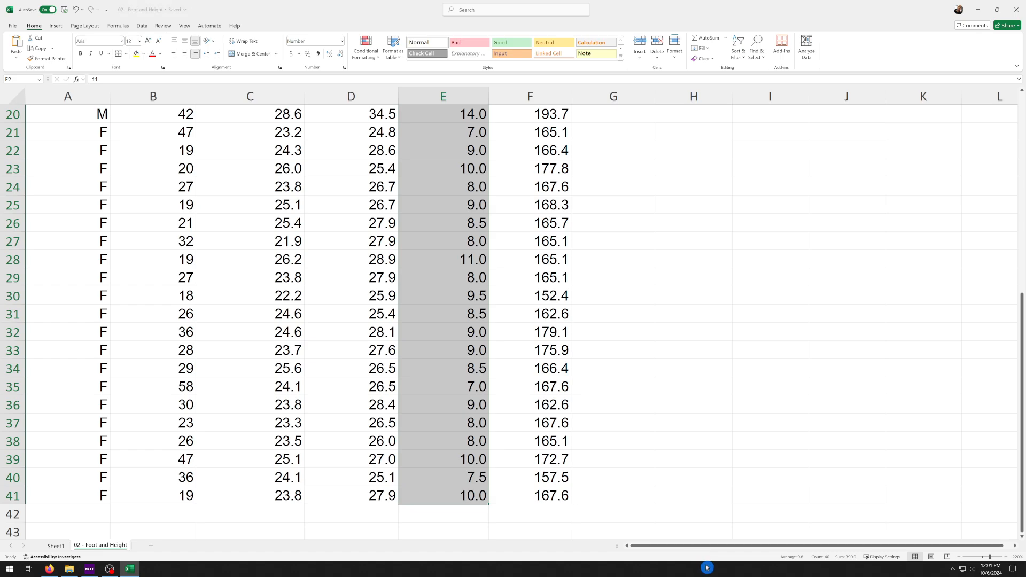
key("ctrl+q")
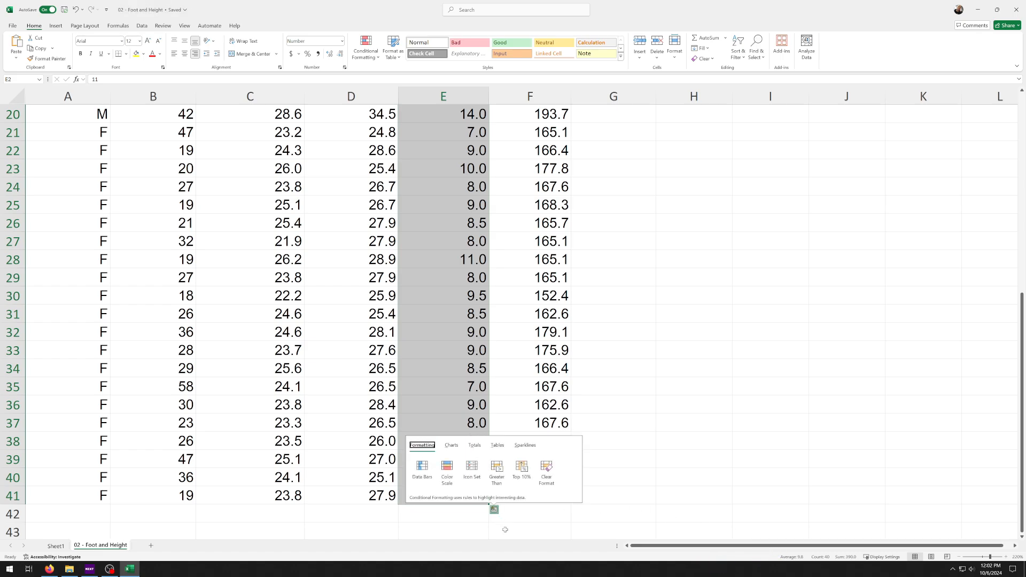
left_click_drag(473, 495, 472, 130)
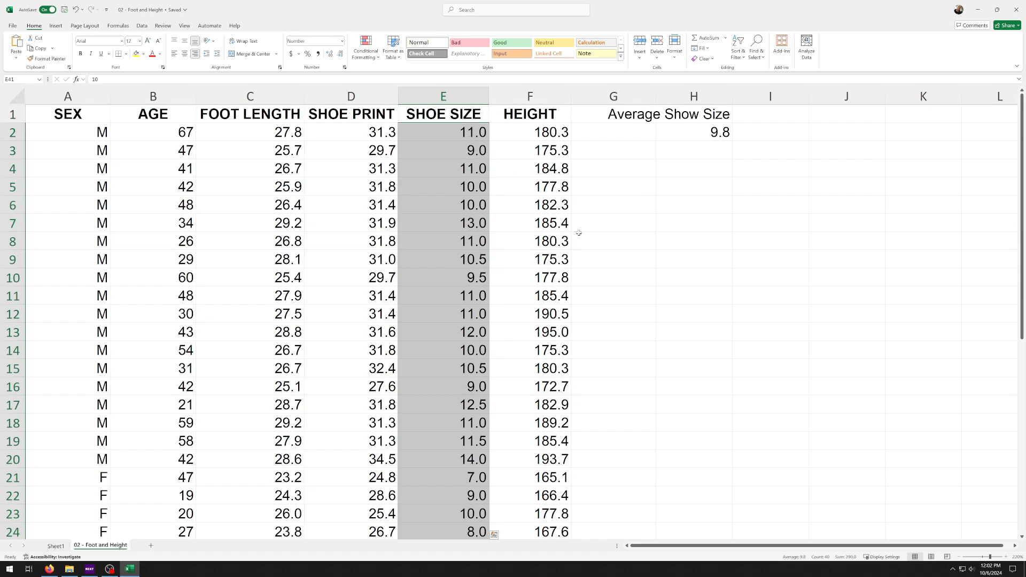
scroll(753, 303, "down", 6)
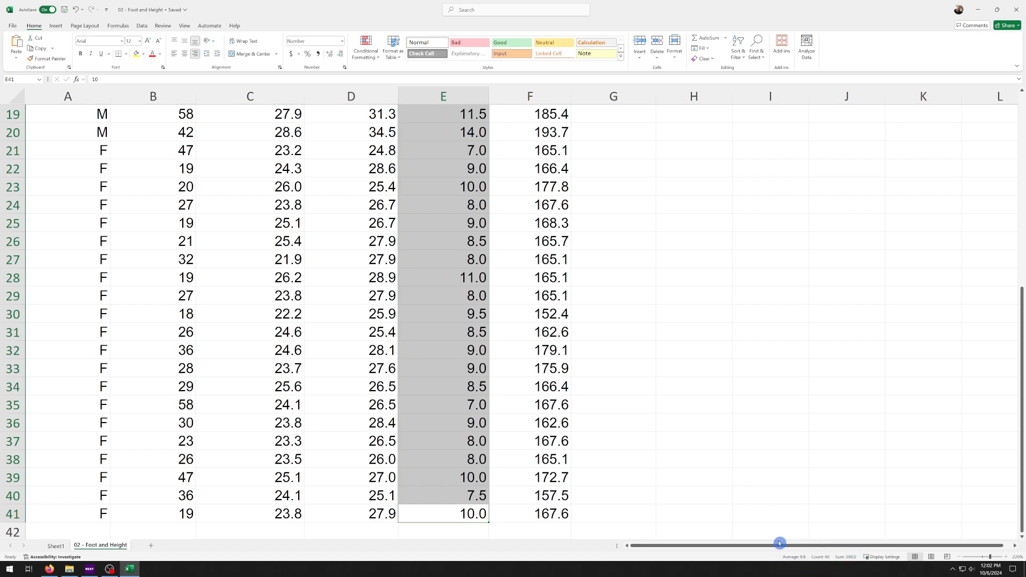
scroll(769, 543, "up", 6)
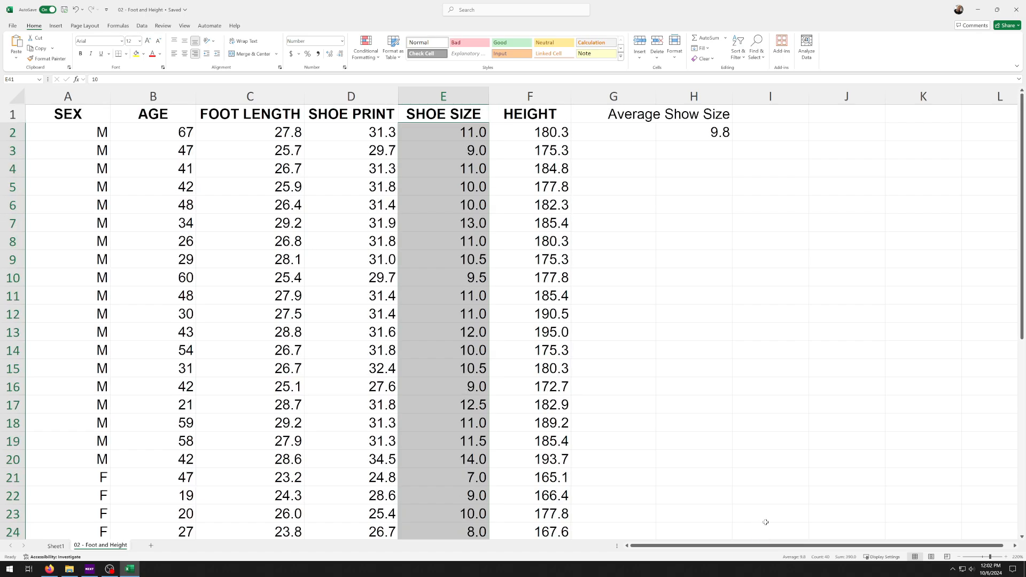
Enter the heading "Standard Devation" in cell J1
left_click(837, 118)
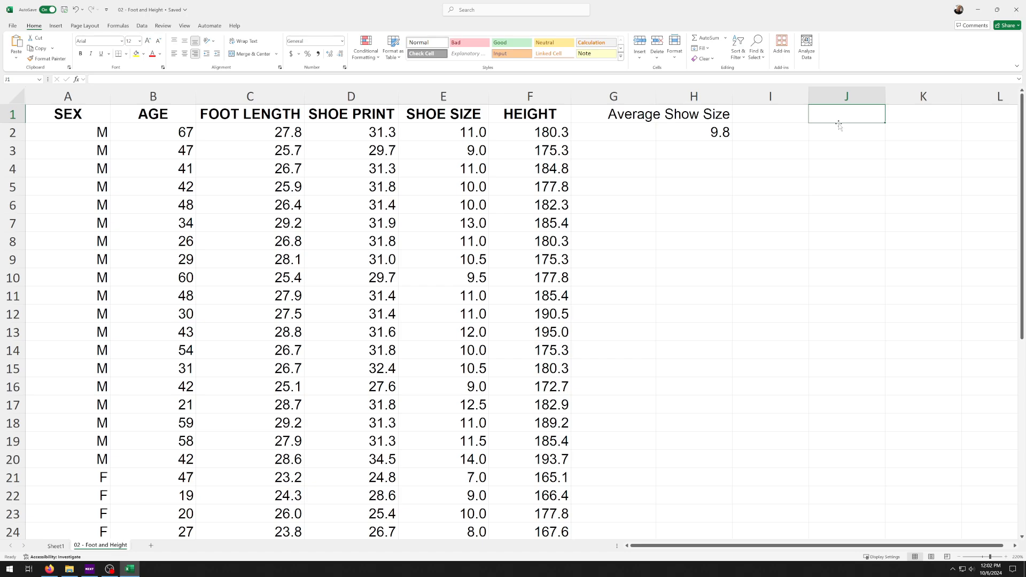
type("Standa")
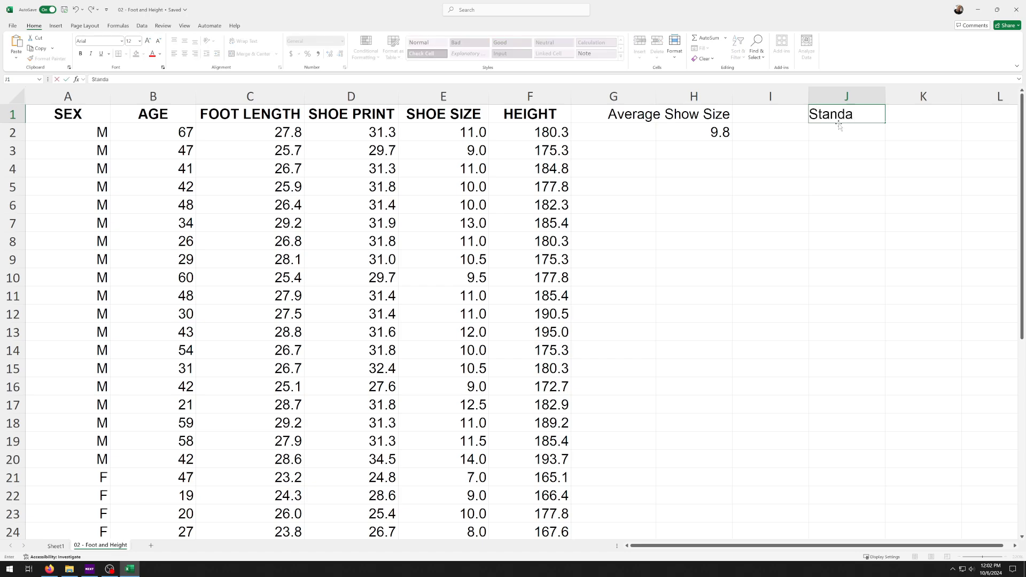
type("rd Devai")
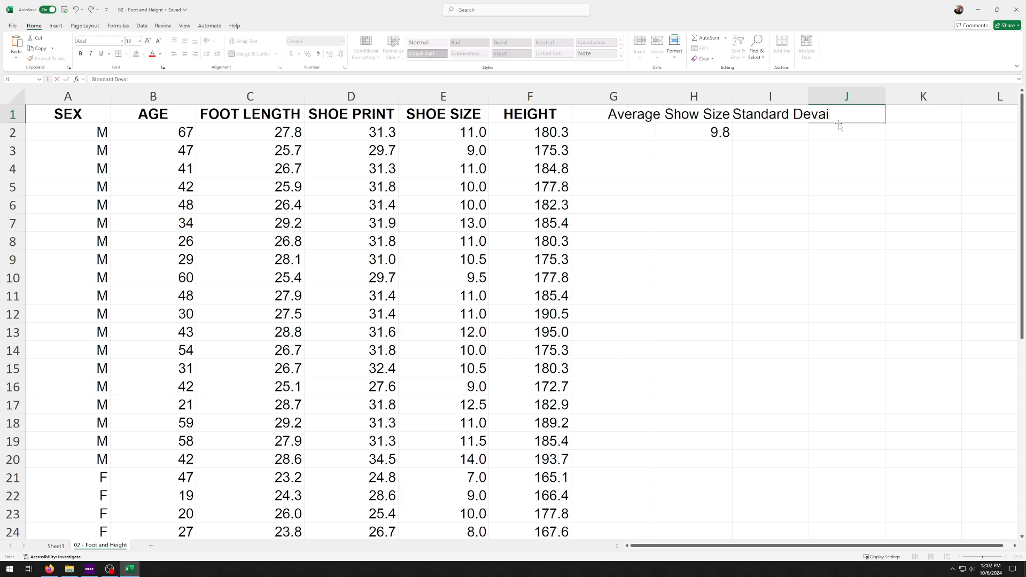
key("BackSpace")
type("a")
key("BackSpace")
type("tion")
key("Return")
Replace the heading in cell J1 with the abbreviation "St. Dev"
left_click(859, 117)
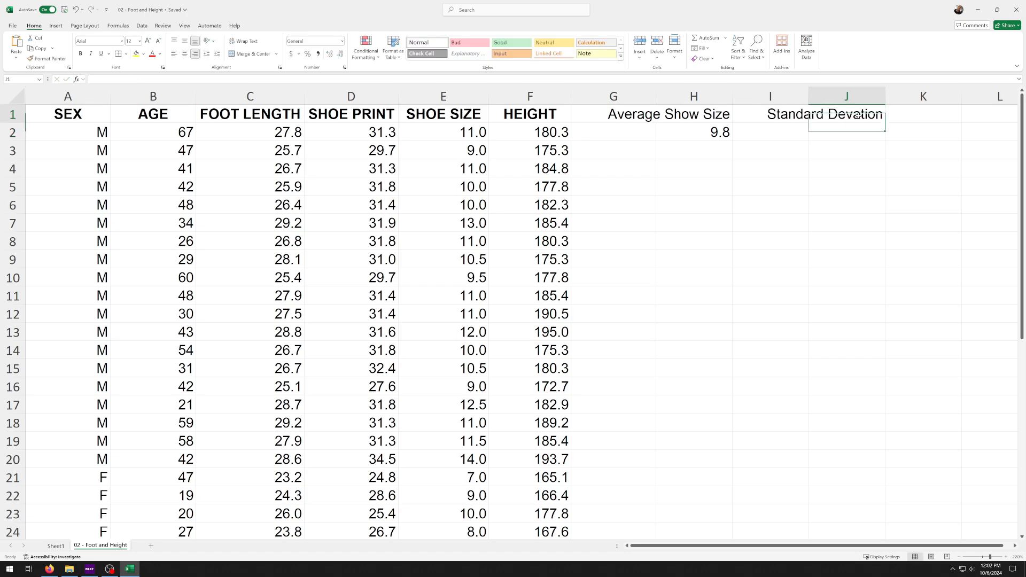
left_click(787, 116)
left_click(843, 117)
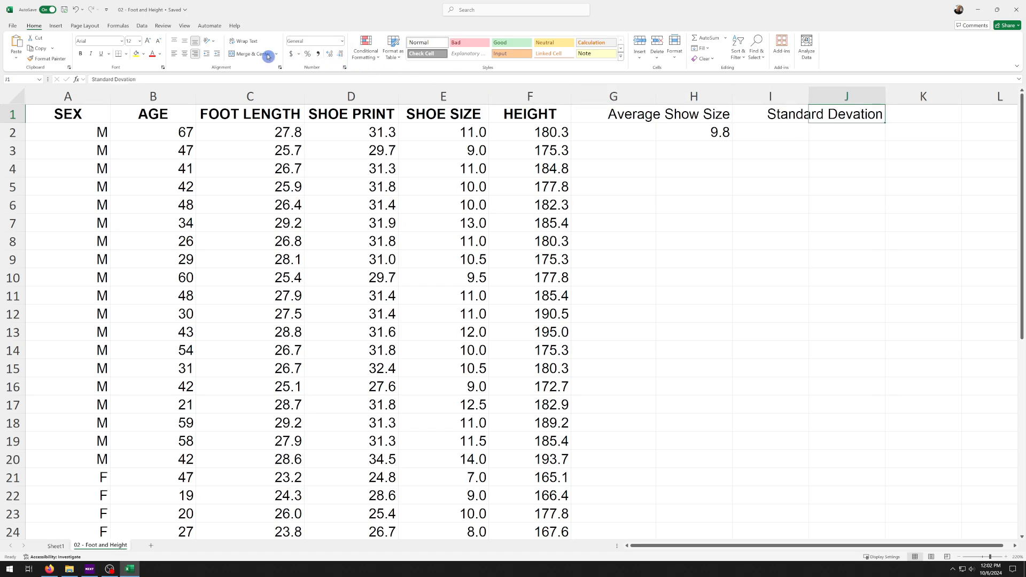
left_click_drag(138, 80, 45, 87)
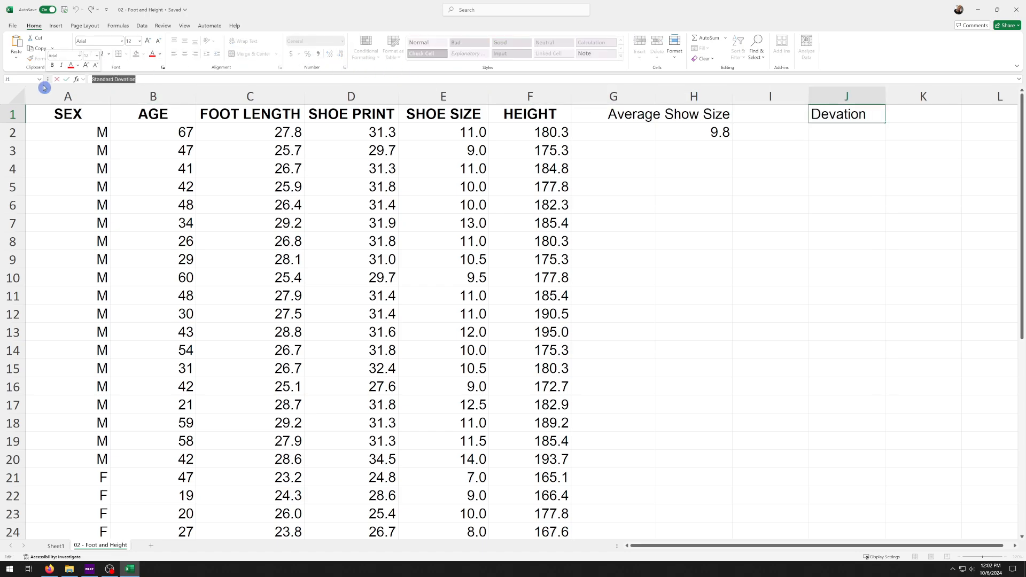
type("St")
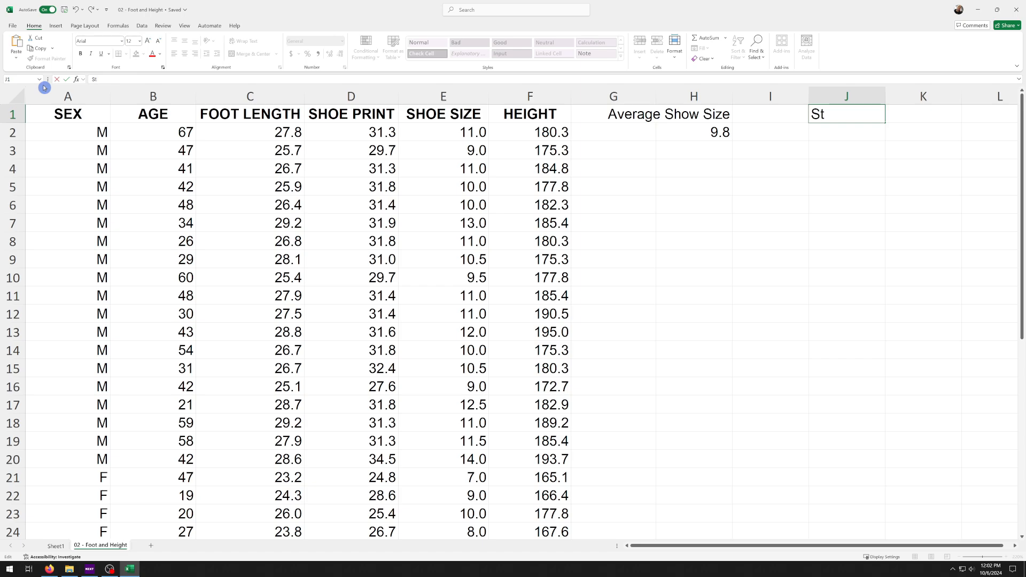
type(". Dev")
left_click(857, 120)
Calculate the sample standard deviation of the shoe sizes in cell J2 with the formula =STDEV.S(E2:E41)
left_click(845, 134)
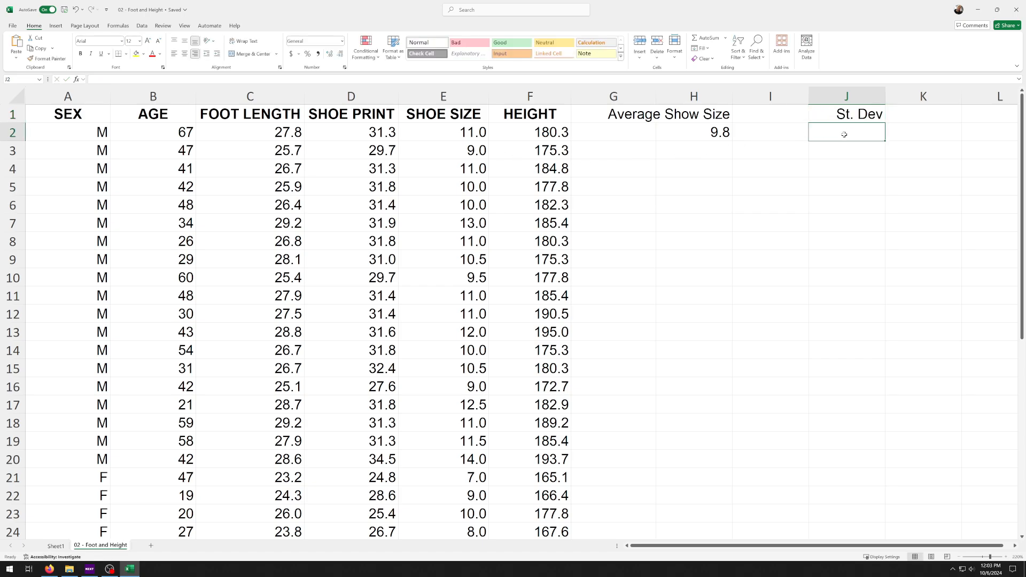
type("=")
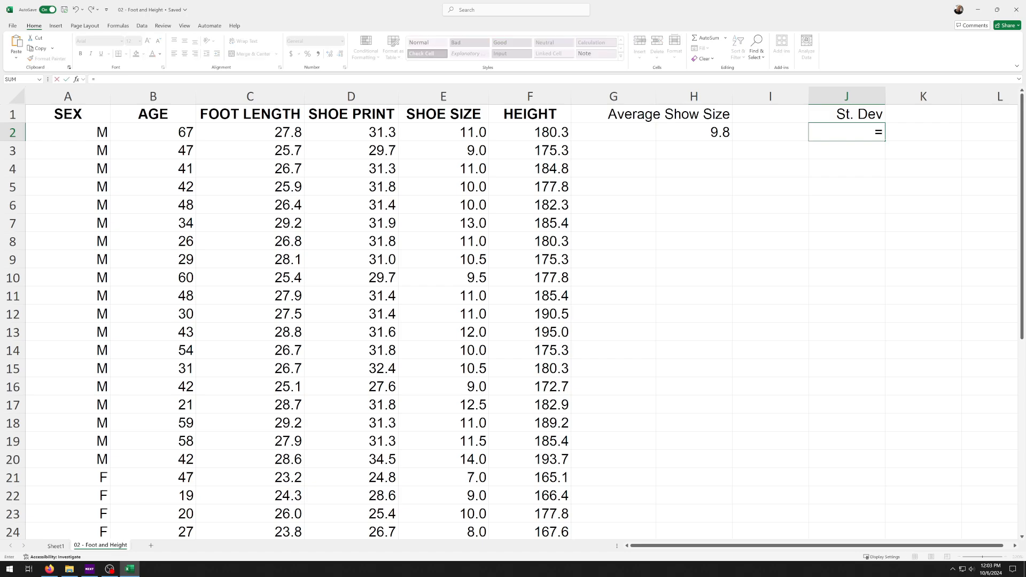
type("st")
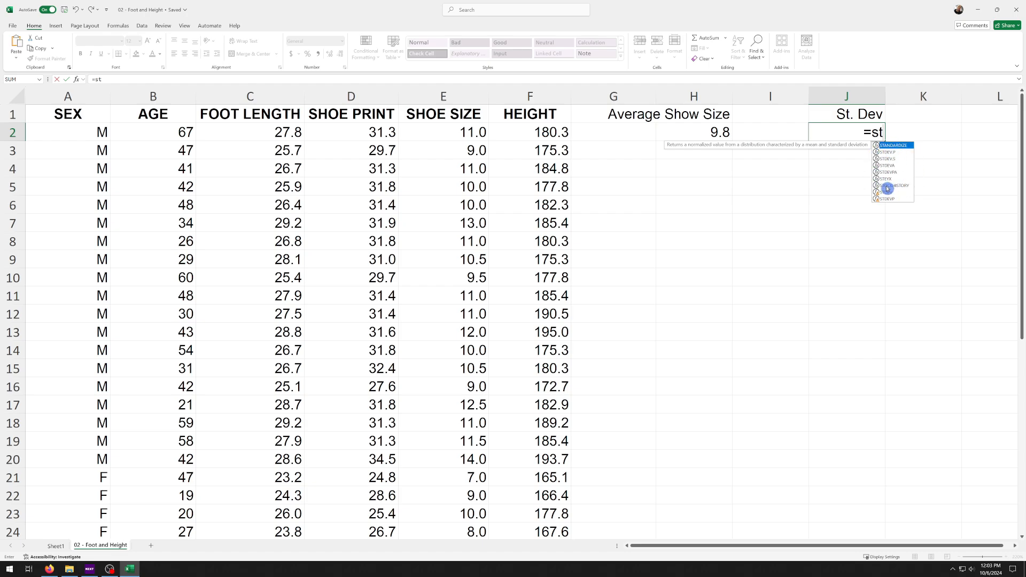
left_click(902, 153)
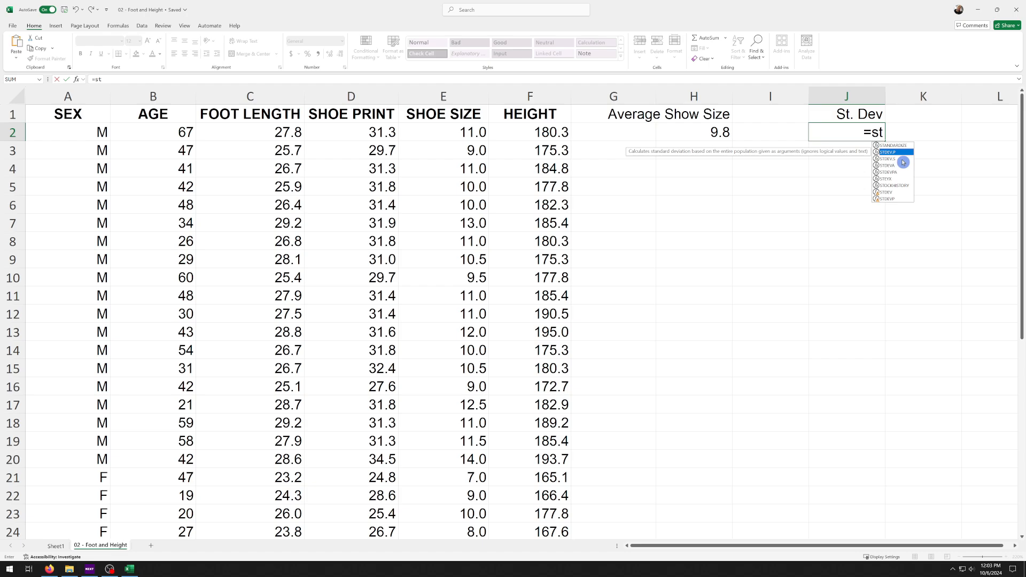
left_click(903, 159)
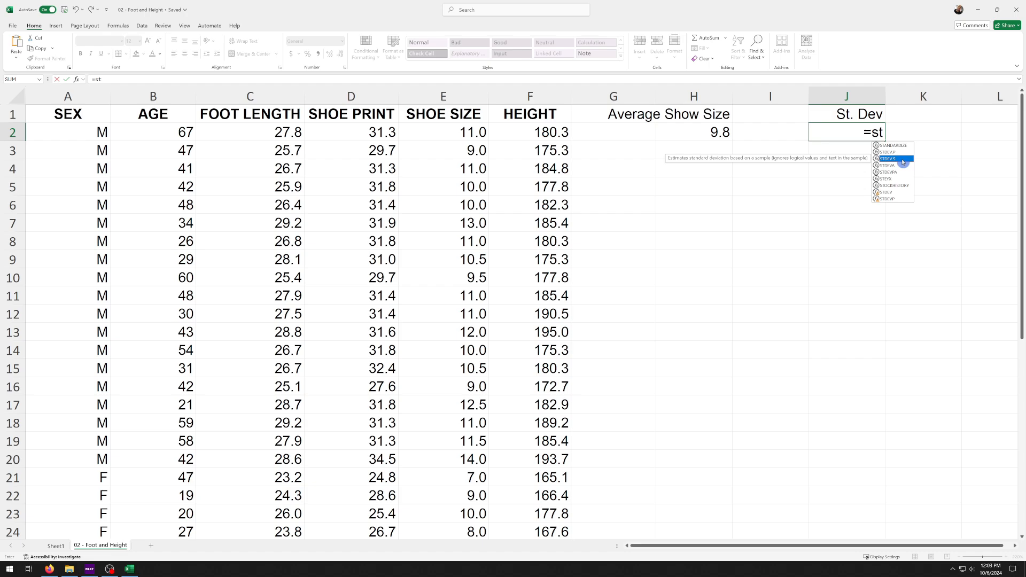
double_click(889, 159)
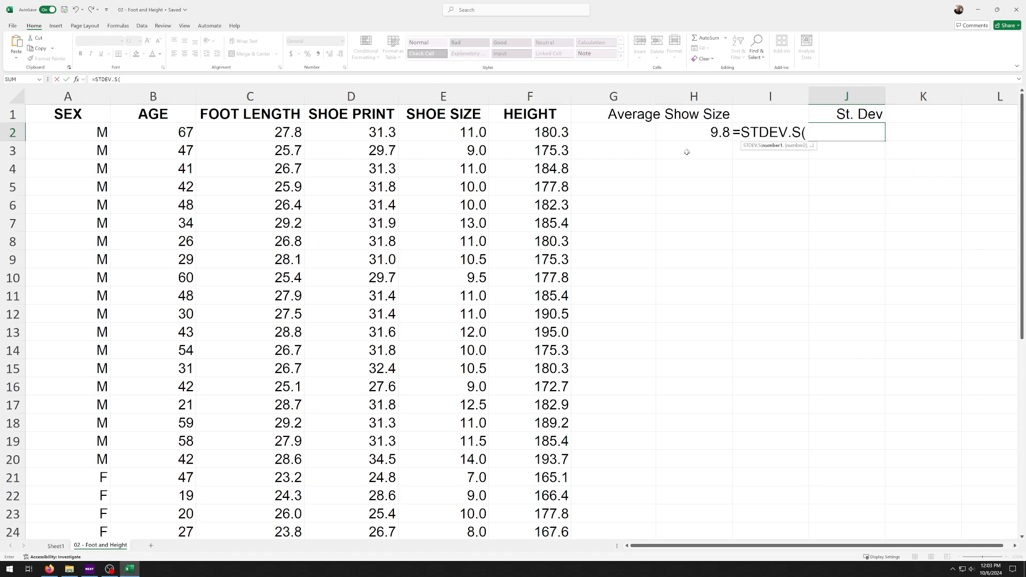
left_click_drag(446, 130, 436, 502)
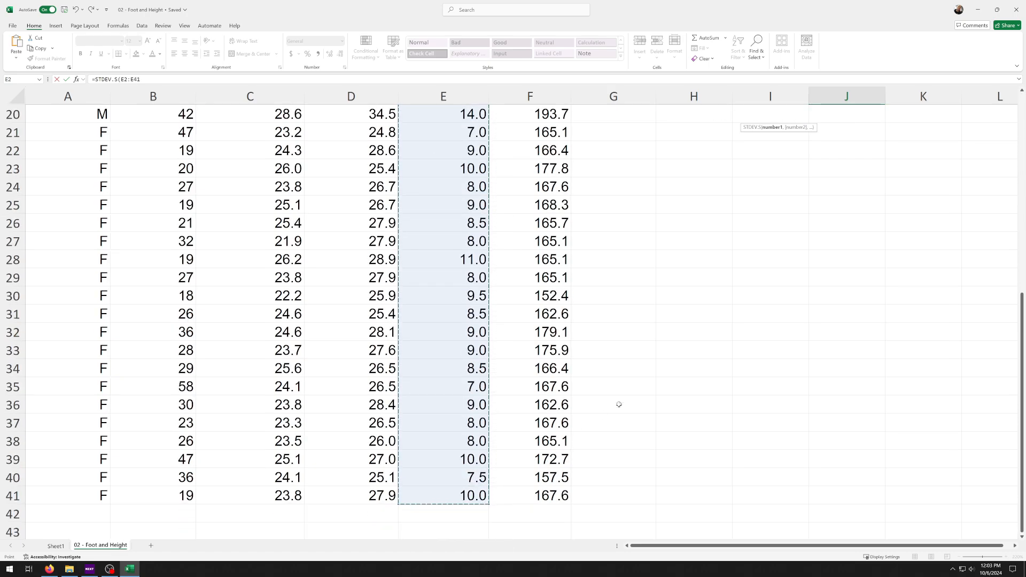
scroll(772, 284, "up", 4)
scroll(779, 272, "up", 3)
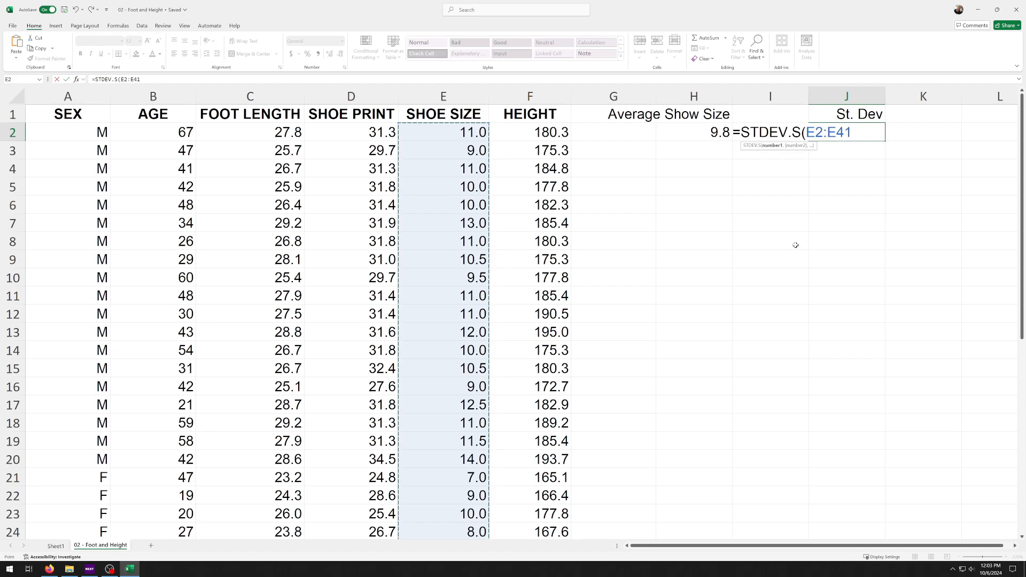
type(")")
key("Return")
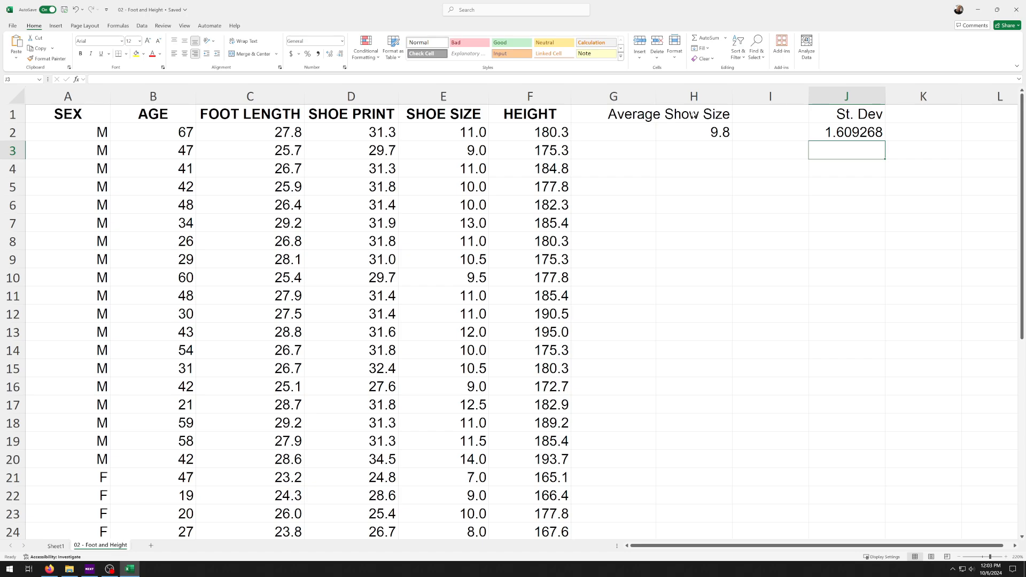
Correct the misspelled heading in cell H1 to "Average Shoe Size"
left_click(703, 113)
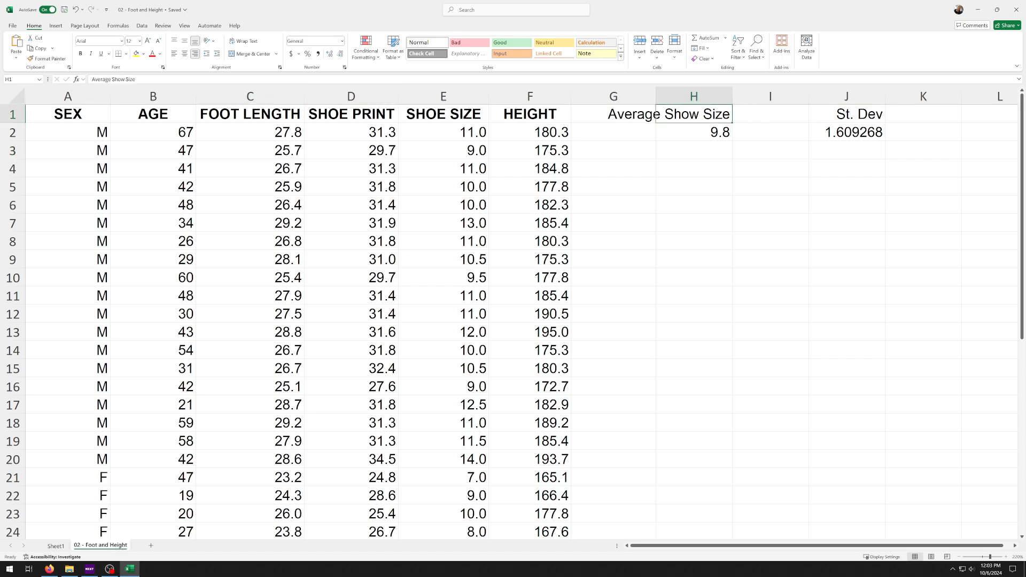
left_click(125, 79)
key("BackSpace")
type("e")
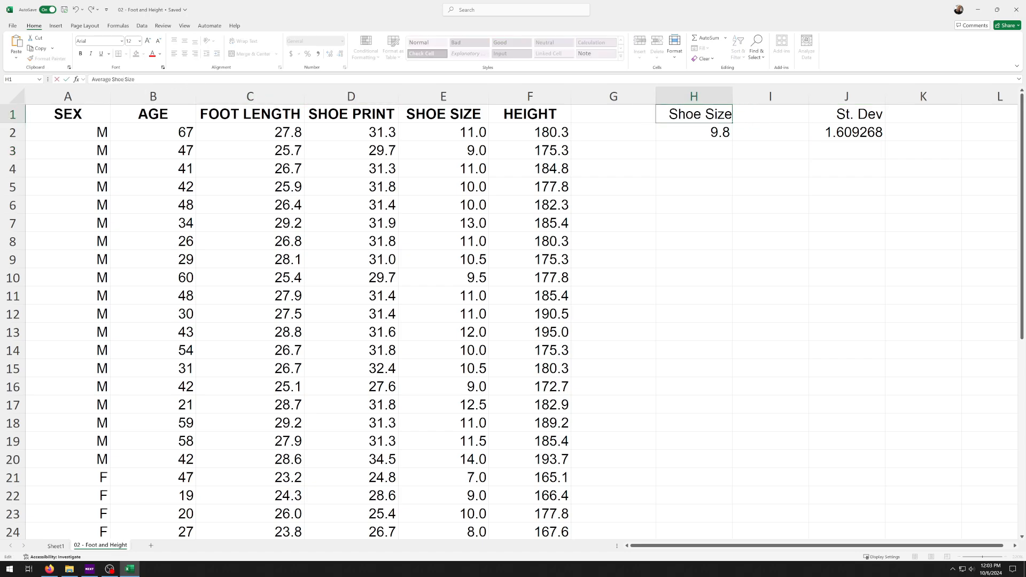
left_click(822, 131)
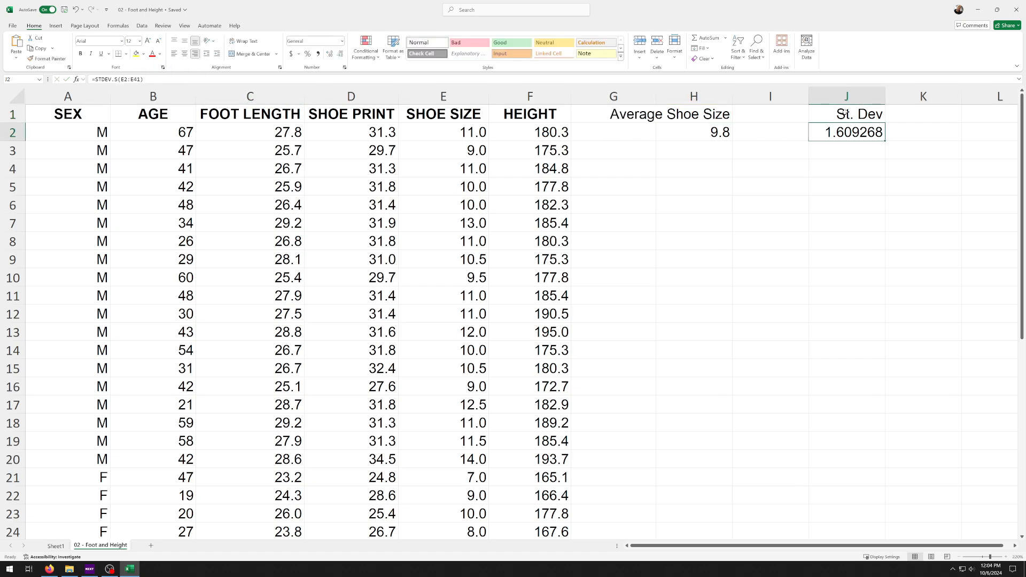
left_click(835, 111)
key("shift+Down")
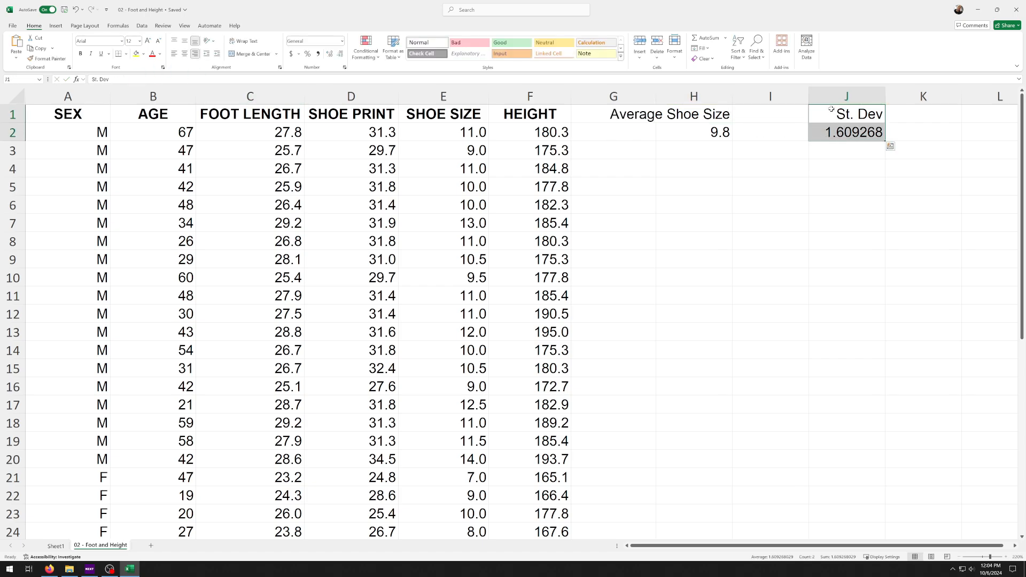
right_click(826, 113)
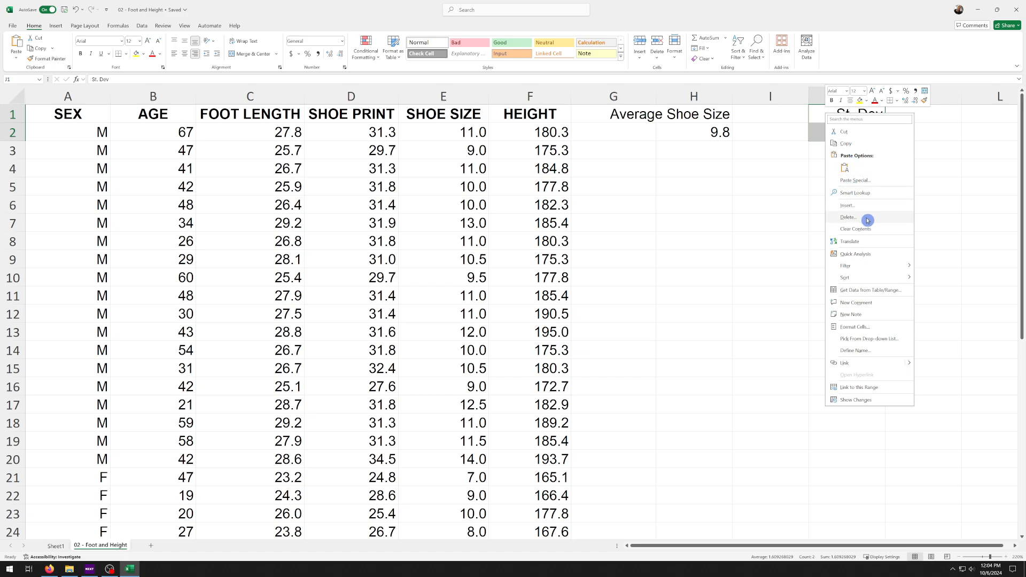
left_click(780, 215)
left_click(826, 112)
left_click_drag(809, 115, 854, 134)
left_click(865, 162)
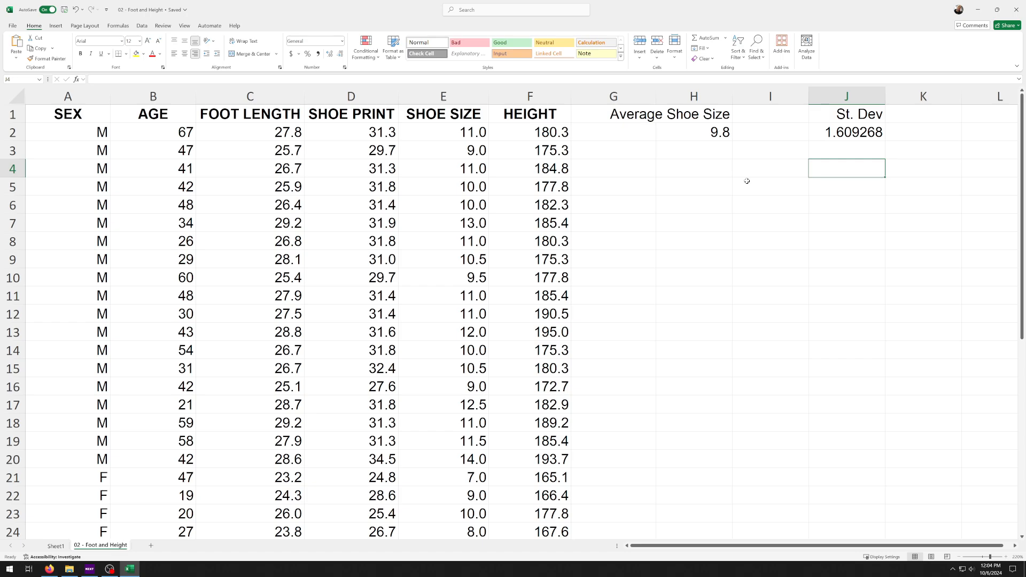
left_click(866, 132)
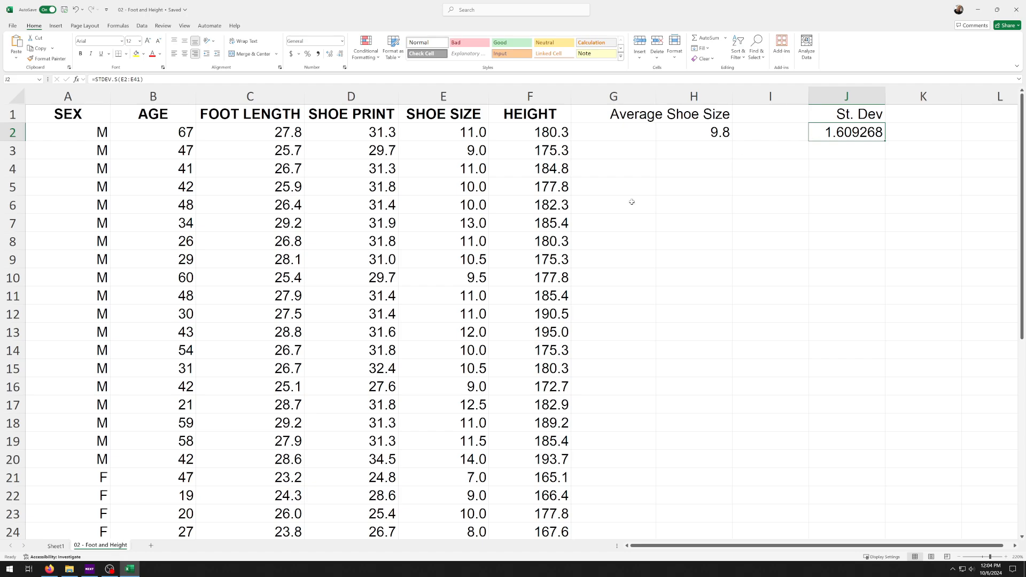
Enter the heading "x-mean" in cell H5 and clear that cell again
left_click(663, 191)
type("x")
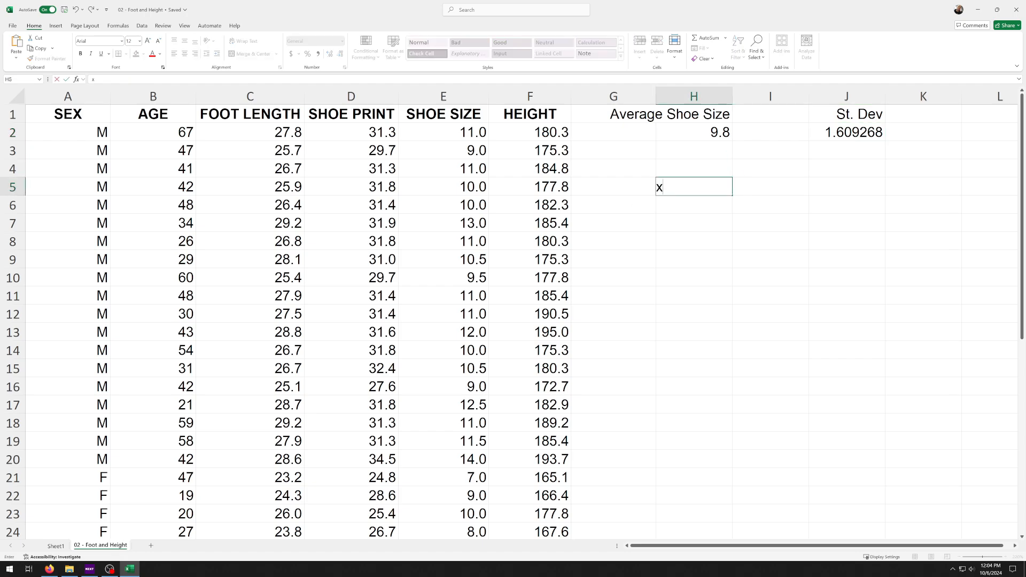
type("-mean")
key("Return")
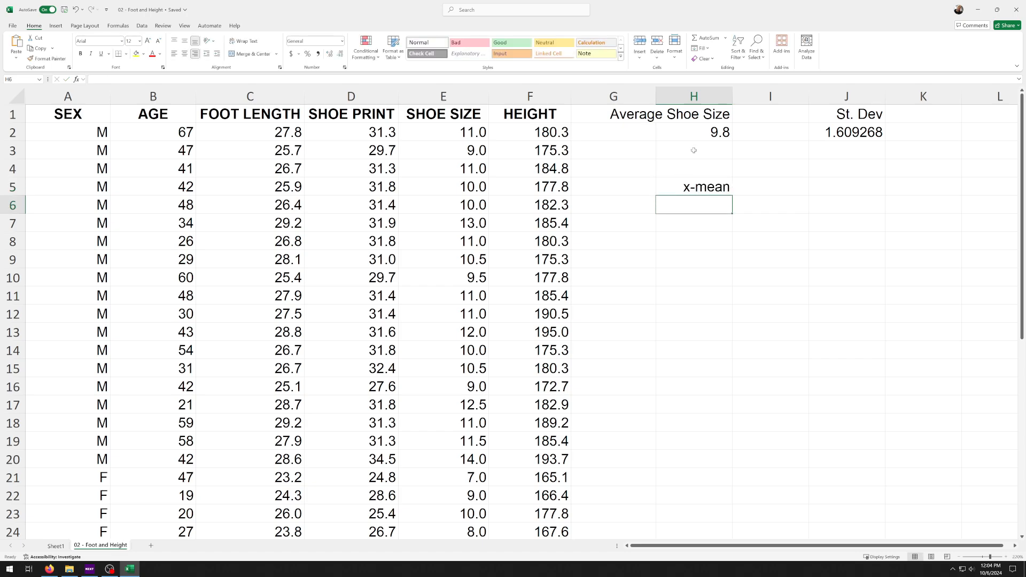
left_click(716, 184)
key("ctrl+c")
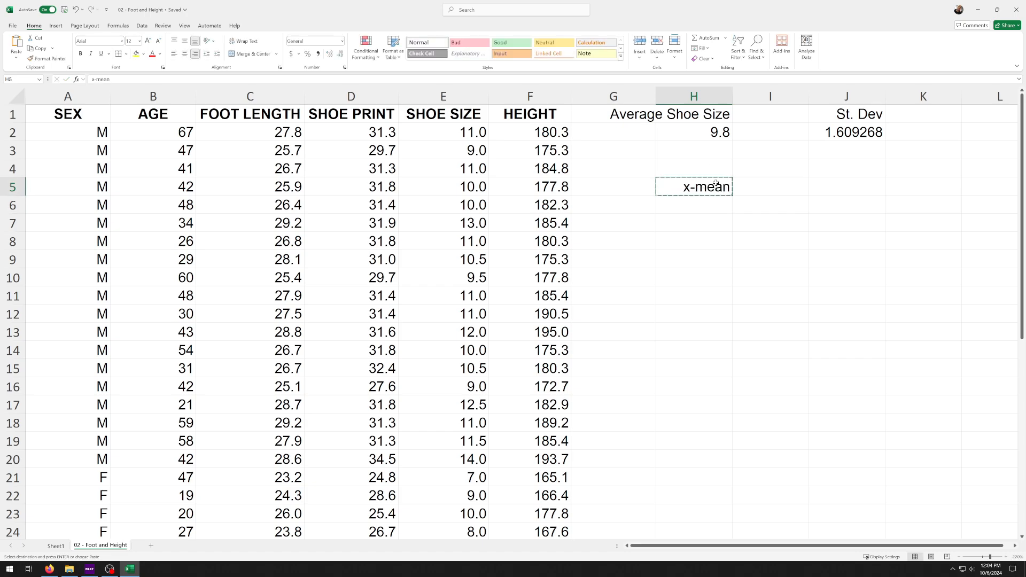
key("Delete")
Widen column H to fit the average's heading and delete the empty column I
left_click_drag(615, 96, 667, 95)
left_click_drag(733, 96, 824, 96)
right_click(876, 97)
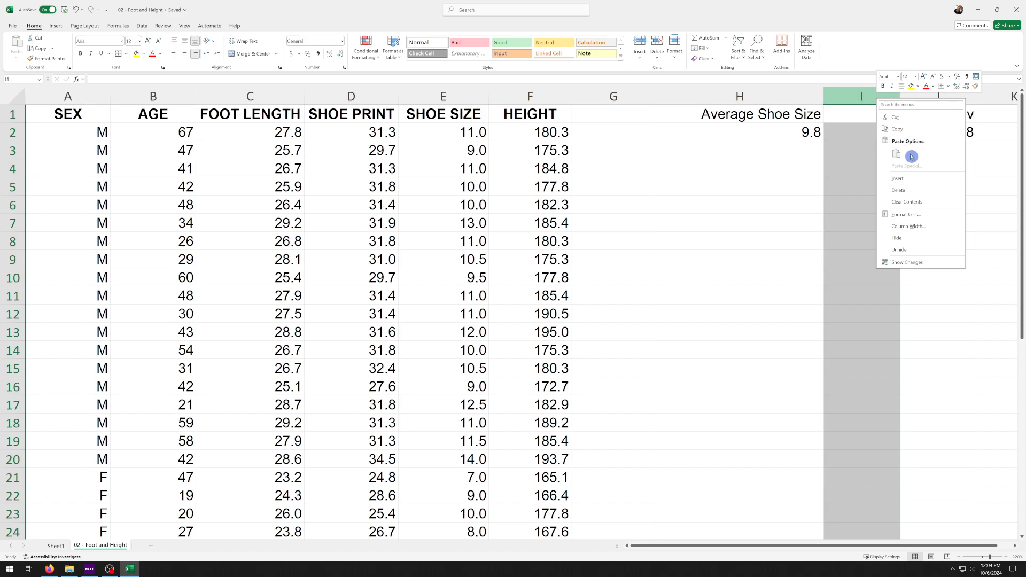
left_click(909, 189)
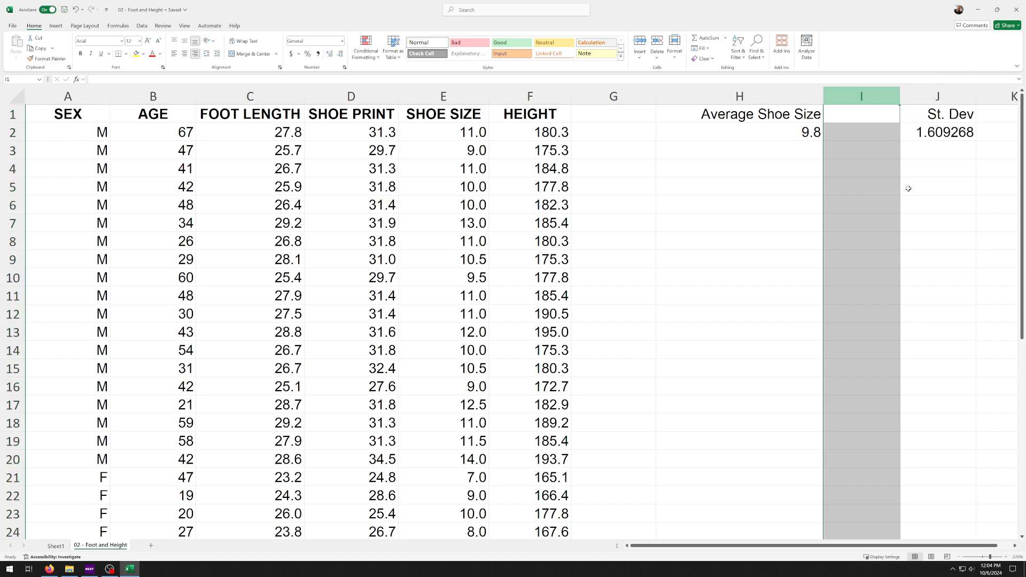
Enter the heading "x-mean" in cell G1
left_click(597, 117)
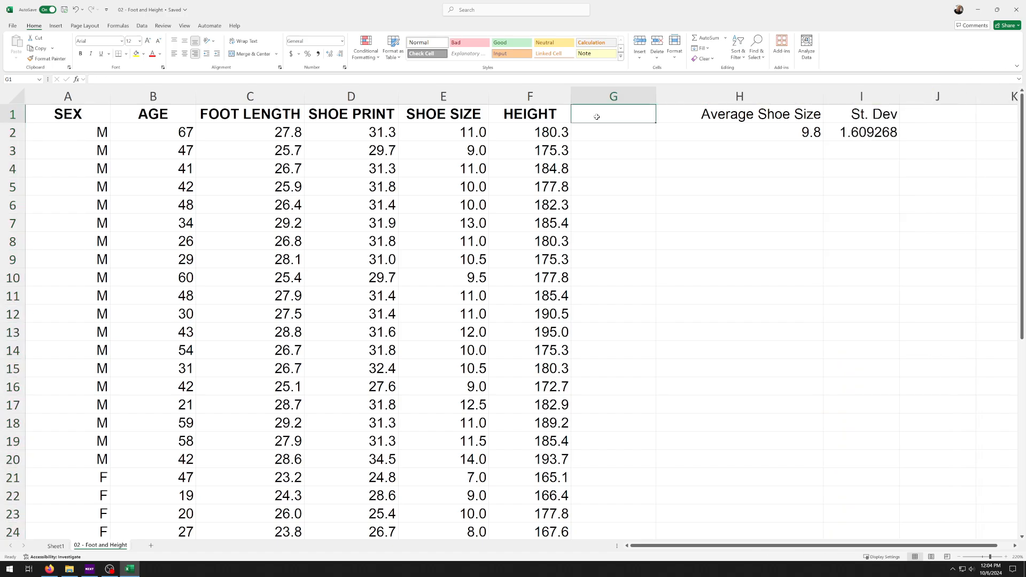
type("x-mean")
key("Return")
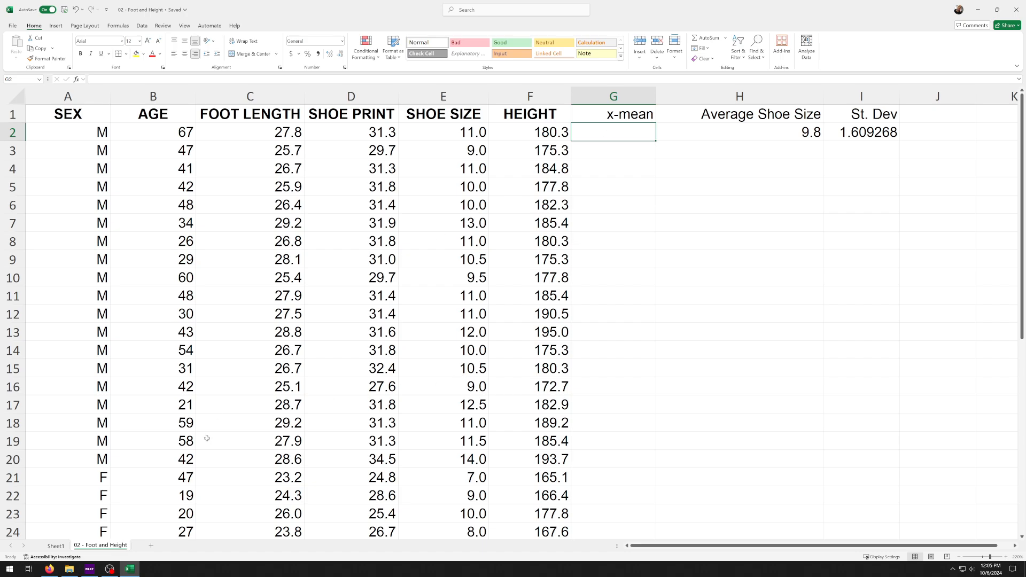
Open the Calculator, and in the worksheet fill the first shoe size in E2 and the average in H2 with orange
left_click(12, 571)
left_click(89, 513)
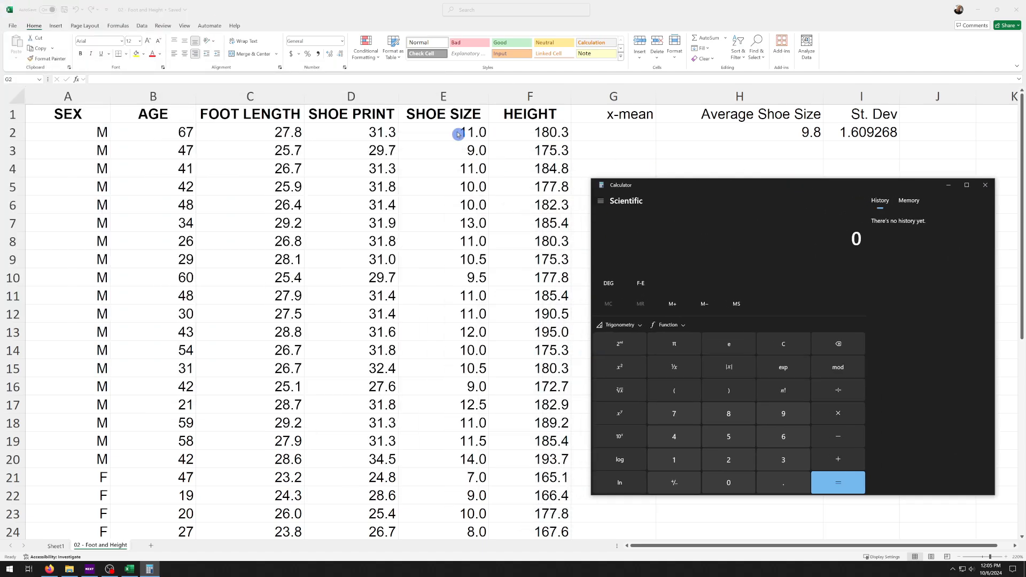
left_click(458, 134)
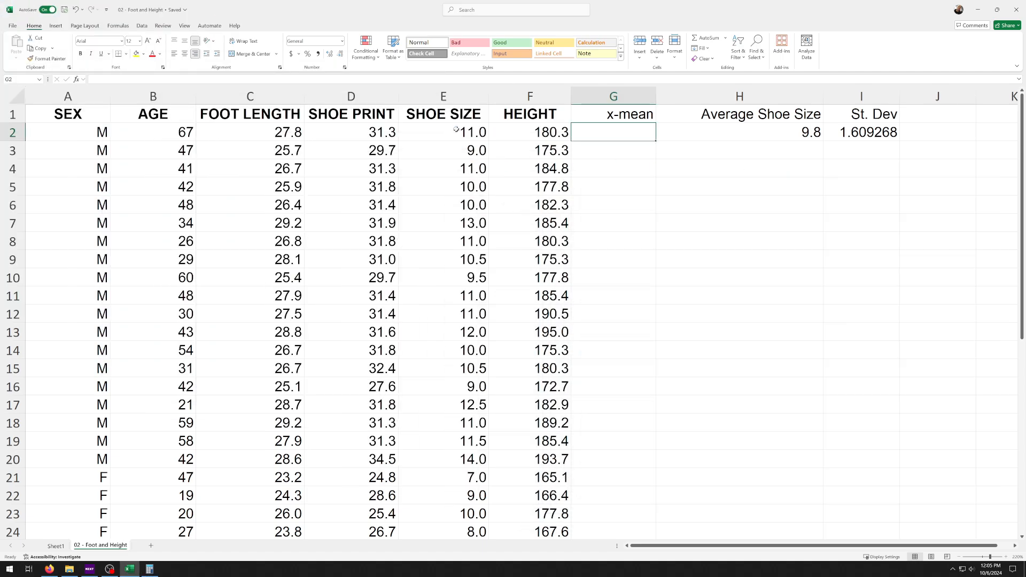
left_click(140, 56)
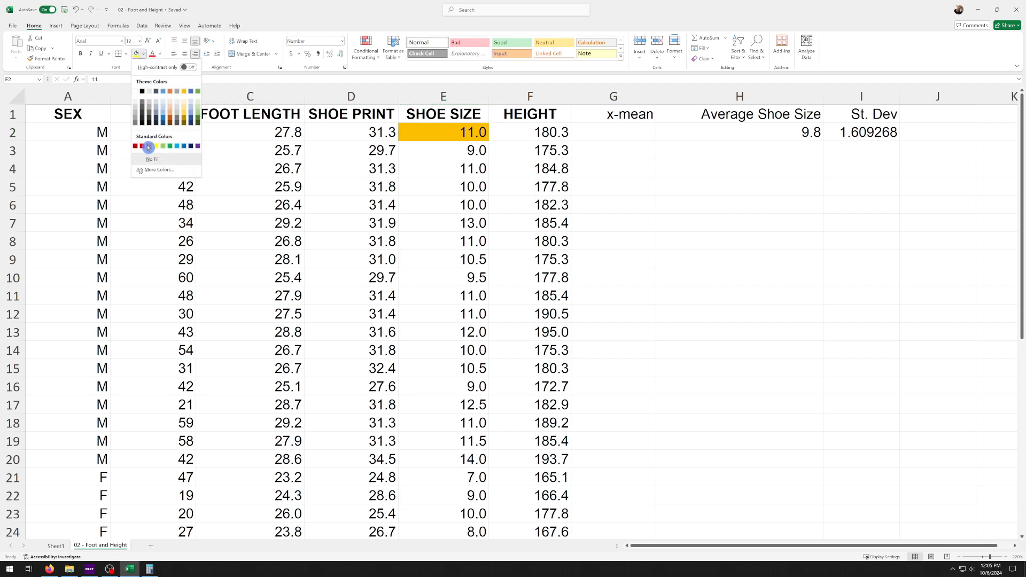
left_click(148, 147)
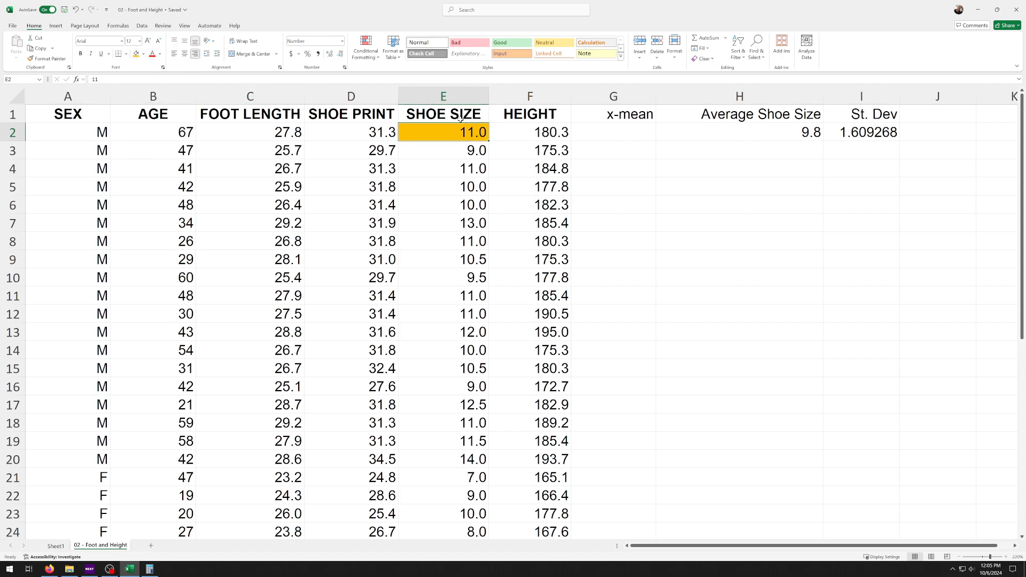
left_click(773, 131)
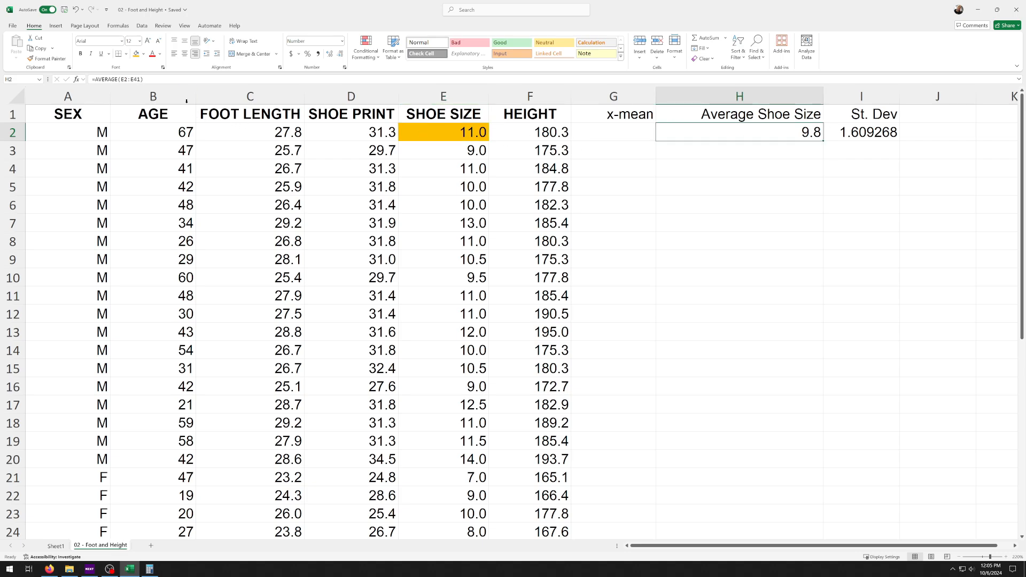
left_click(136, 54)
Switch to the Calculator and subtract the average from the first shoe size by computing 11 - 9.8
left_click(151, 568)
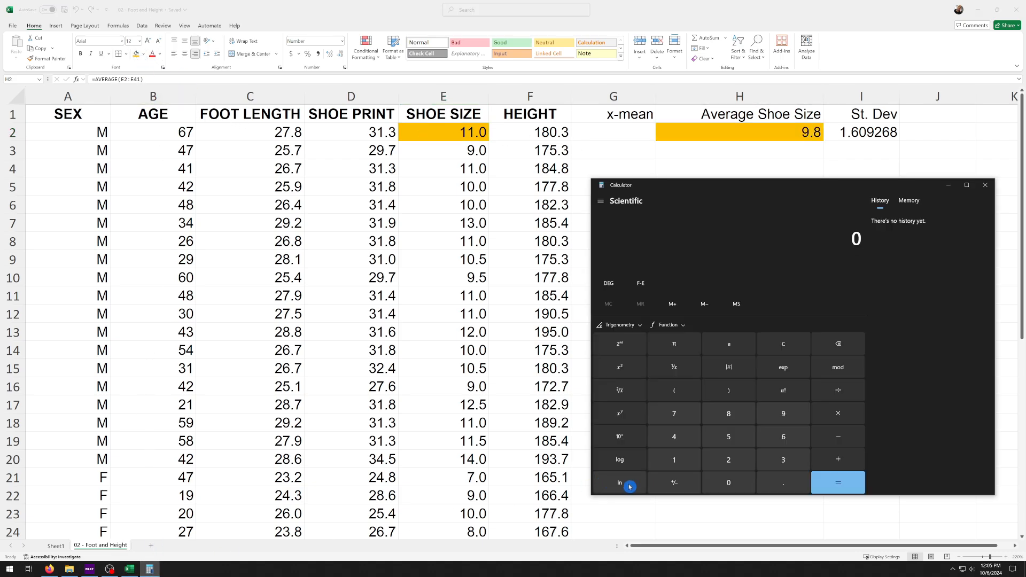
left_click(677, 461)
left_click(678, 460)
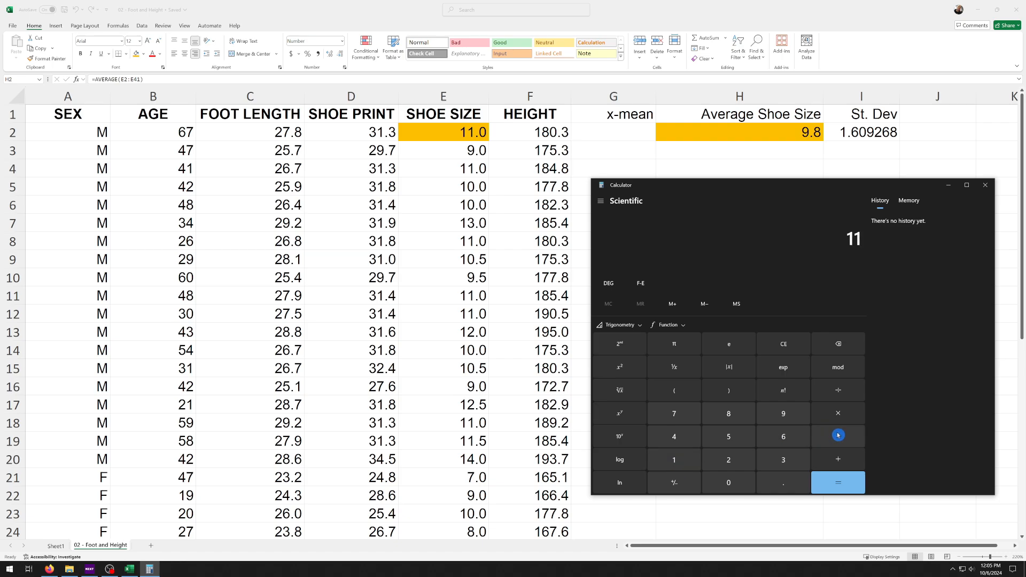
left_click(783, 413)
left_click(783, 483)
left_click(728, 420)
left_click(838, 483)
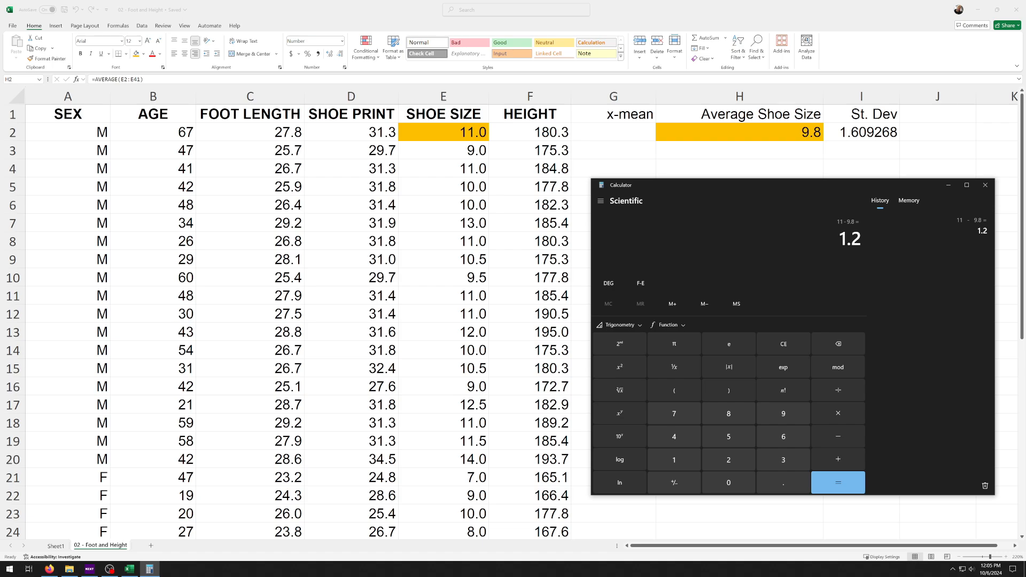
Return to the worksheet and enter the difference 1.2 in cell G2 under the x-mean heading
left_click(629, 137)
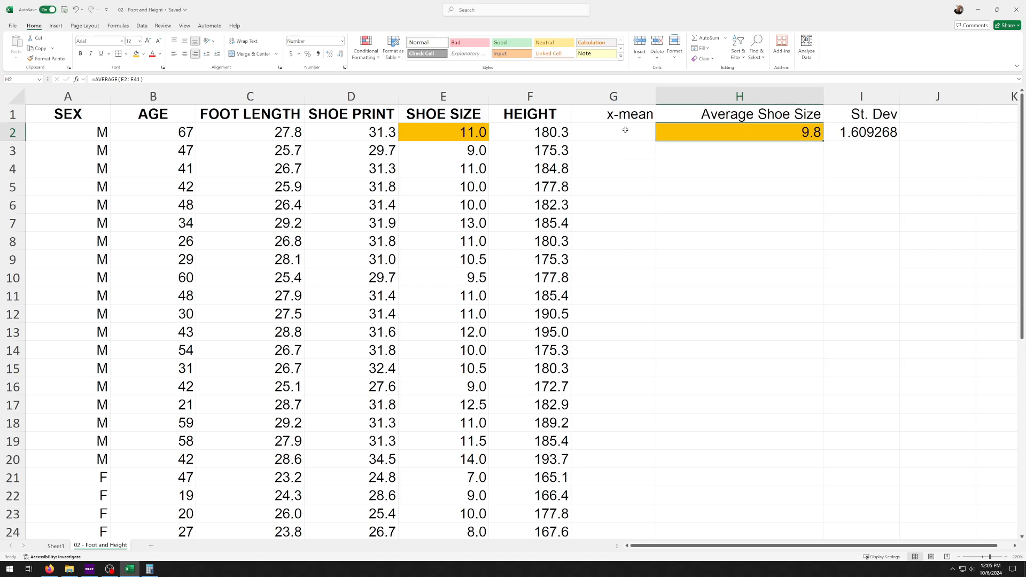
left_click(619, 121)
left_click(618, 132)
type("1.2")
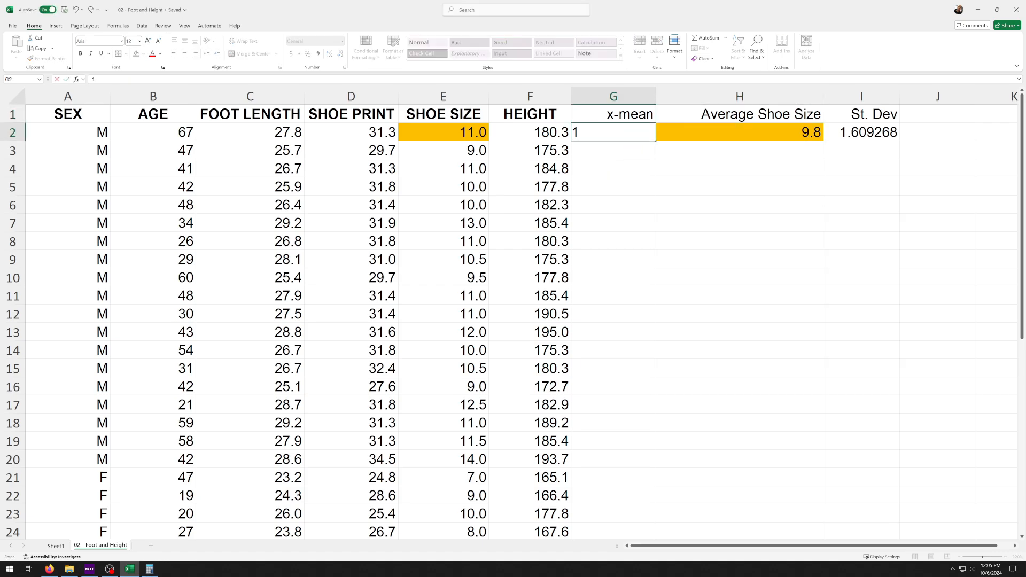
key("Return")
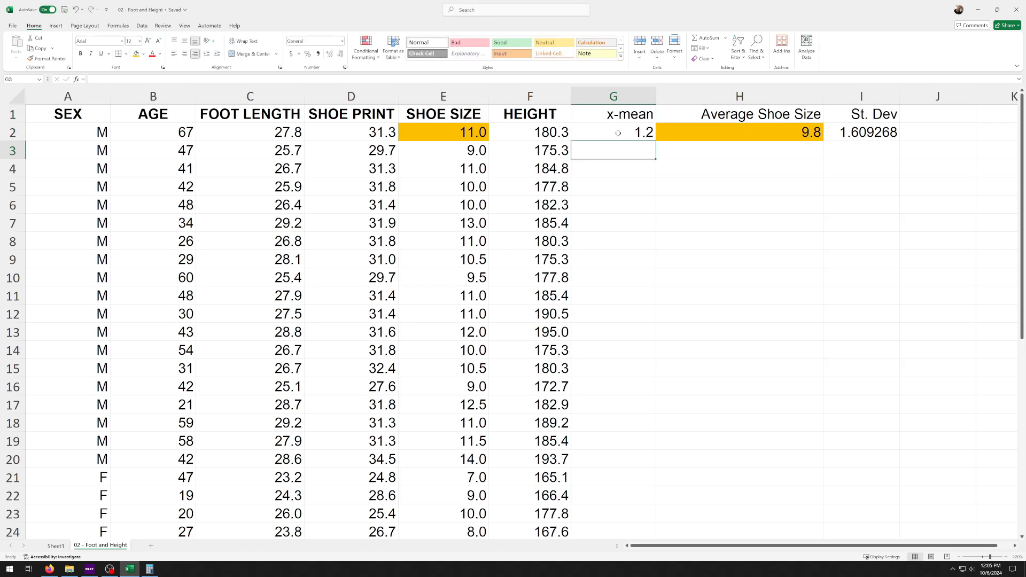
Fill the second shoe size in E3 with orange, and in the Calculator subtract the average from it by computing 9 - 9.8
left_click(466, 153)
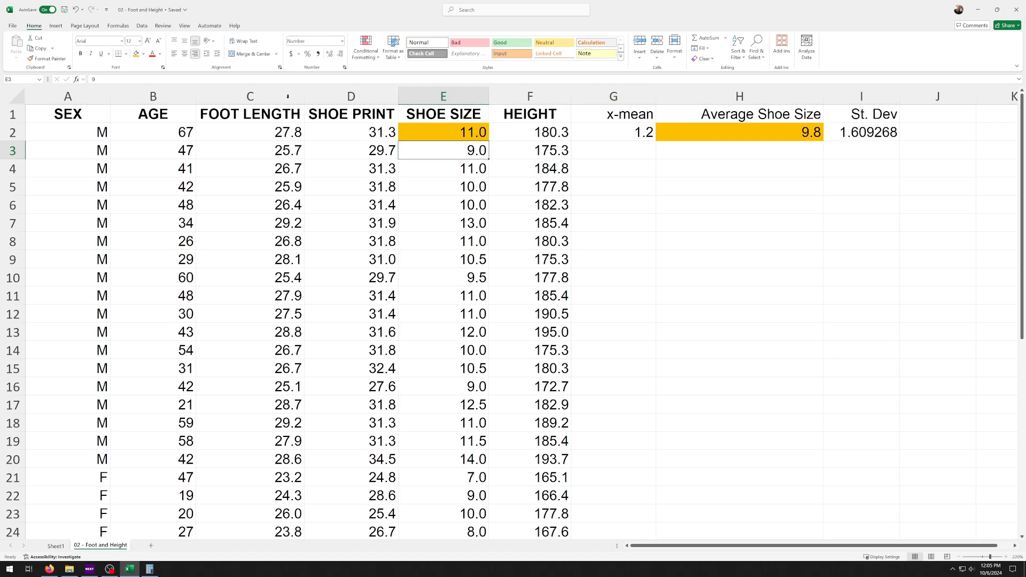
key("F4")
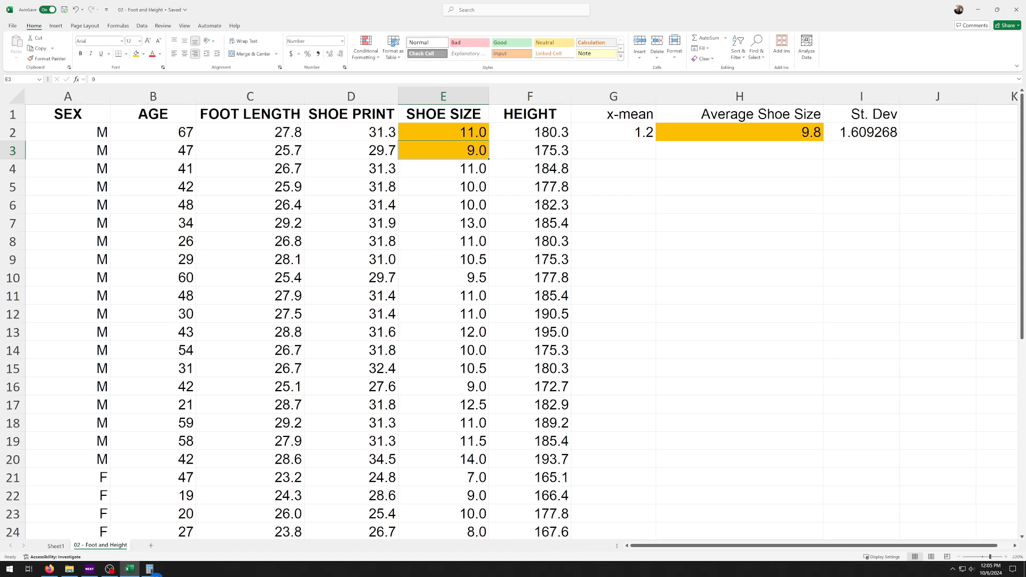
left_click(150, 570)
left_click(784, 413)
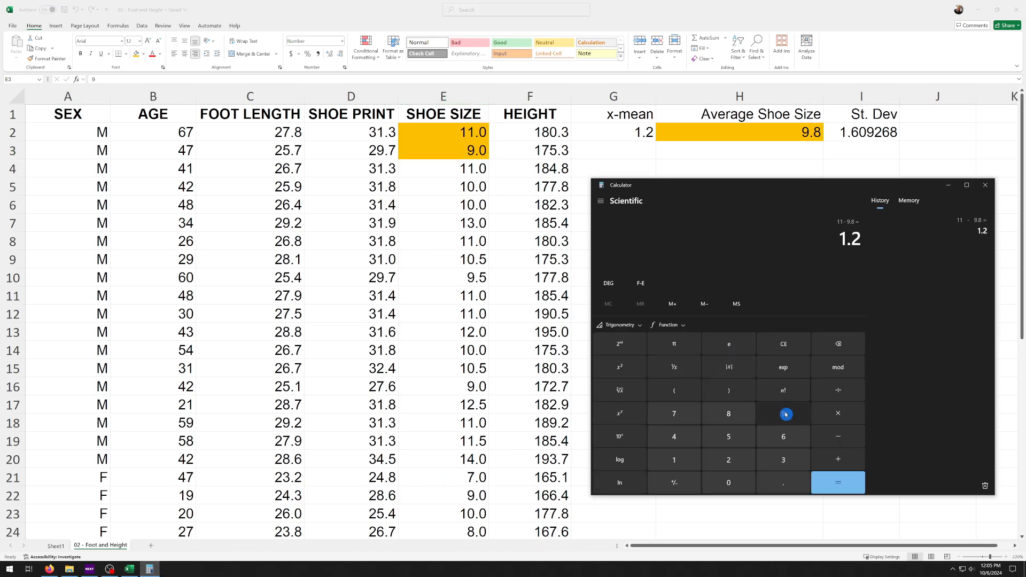
left_click(834, 439)
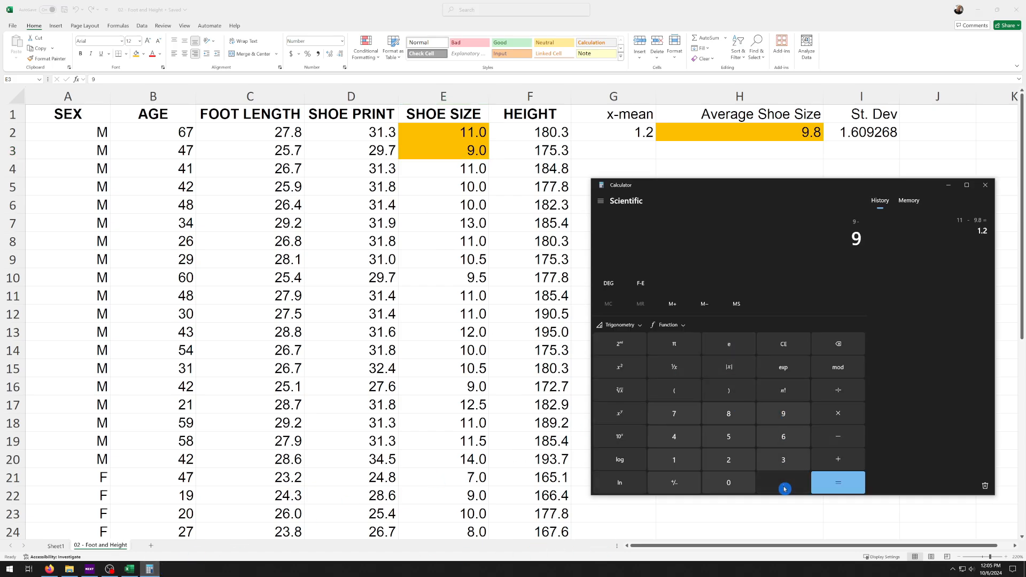
left_click(729, 414)
left_click(838, 483)
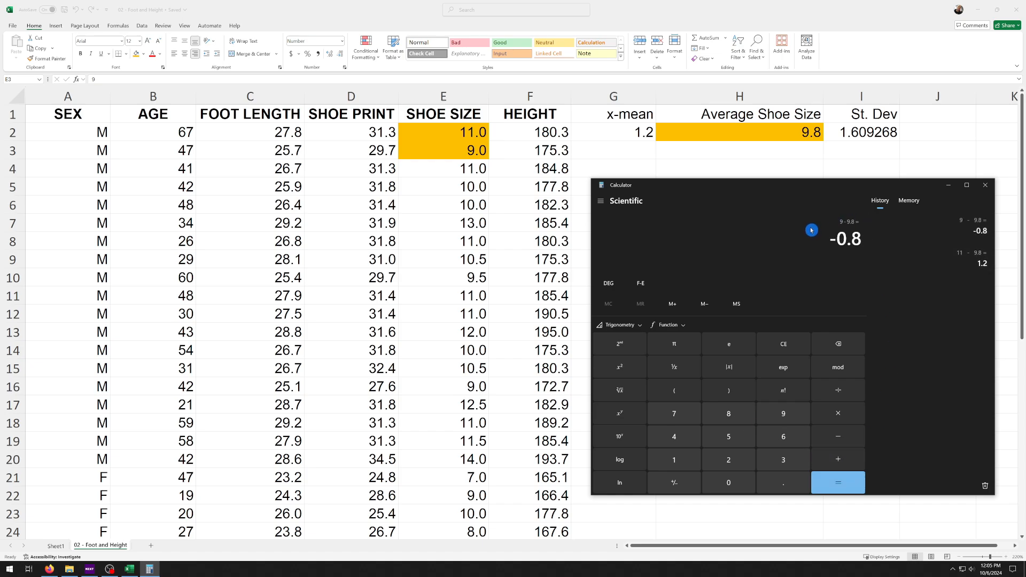
Close the Calculator and enter the difference -0.8 in cell G3 of the x-mean column
left_click(986, 185)
left_click(636, 158)
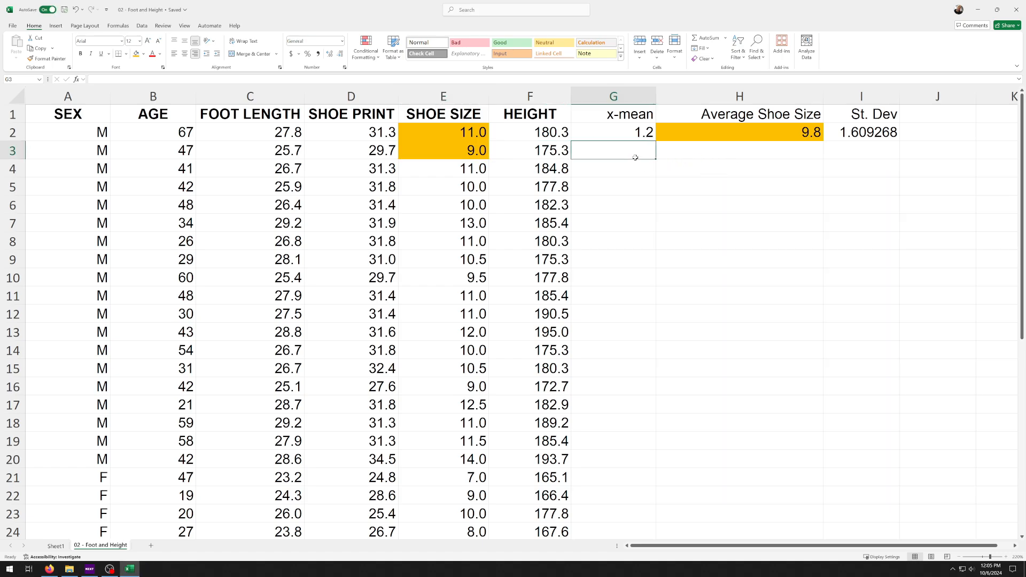
type("-0.8")
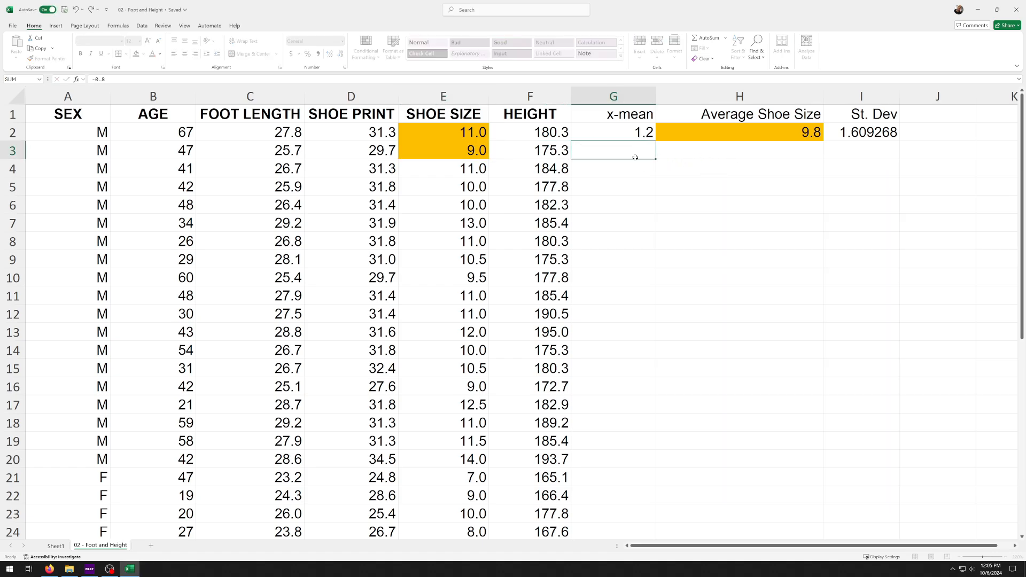
key("Return")
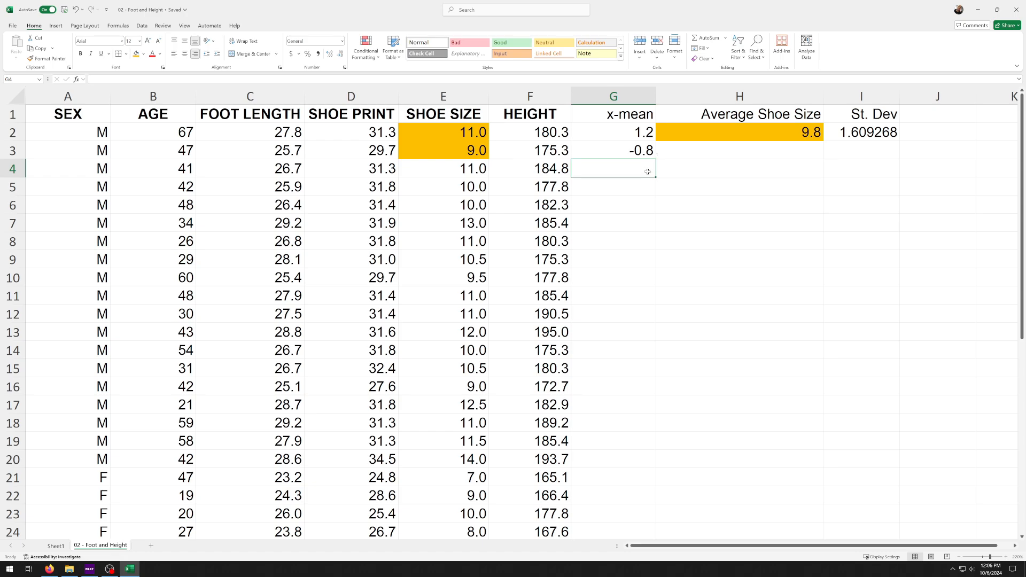
Copy the x-mean heading and its two values from G1:G3 to K1:K3, and fill the copy with orange
scroll(622, 187, "down", 5)
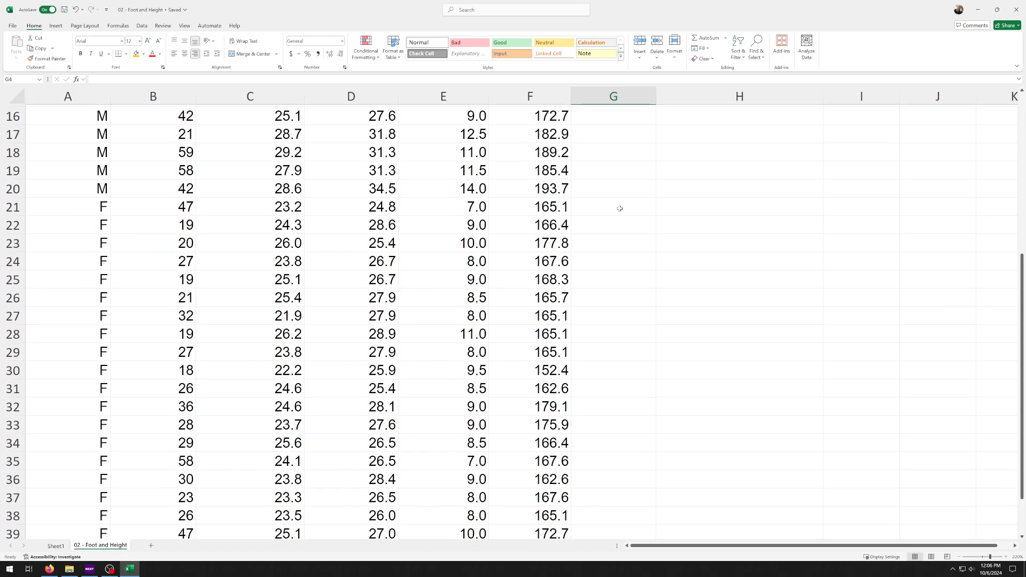
scroll(620, 225, "down", 4)
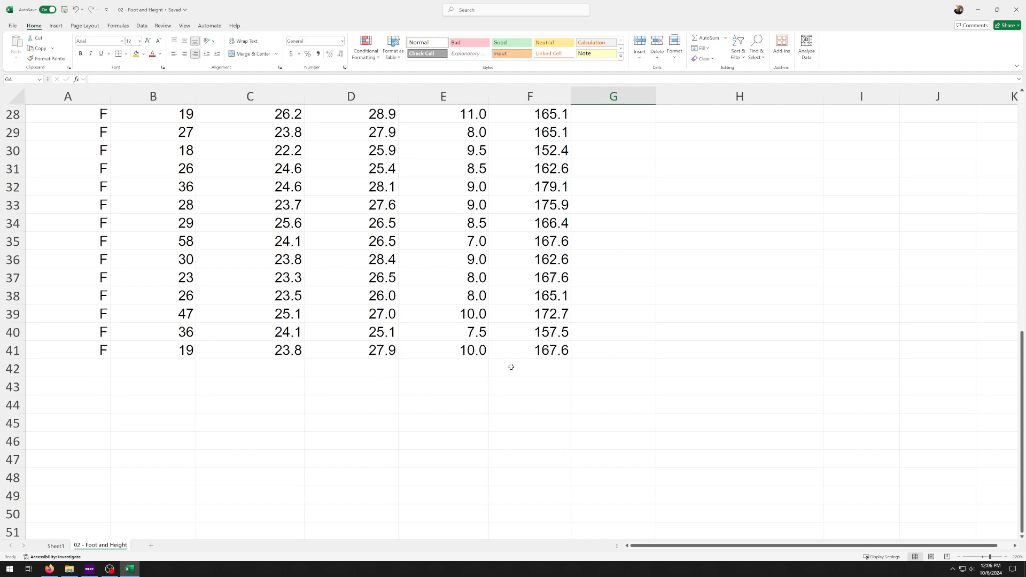
scroll(512, 368, "up", 9)
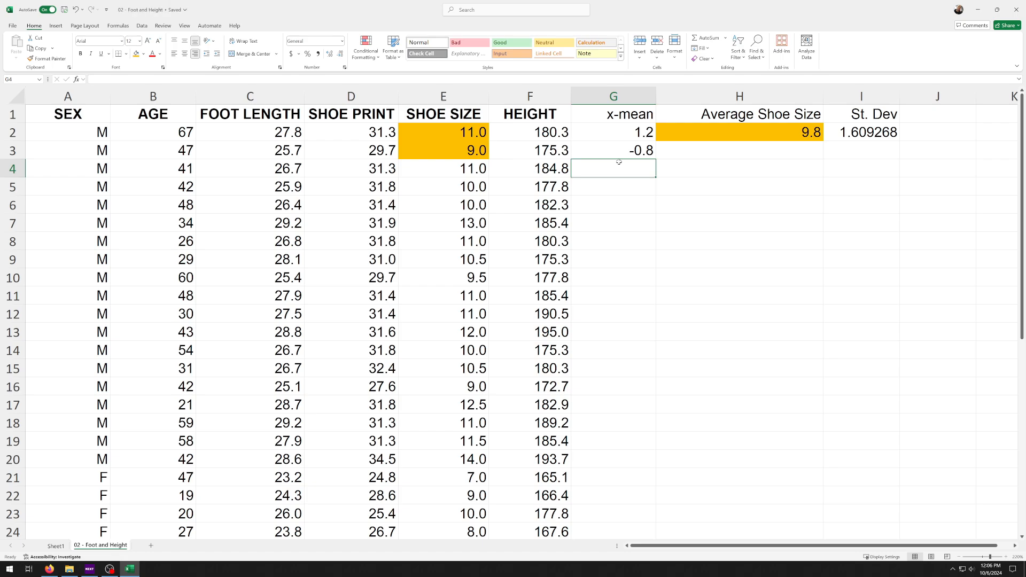
left_click_drag(627, 114, 626, 151)
key("ctrl+c")
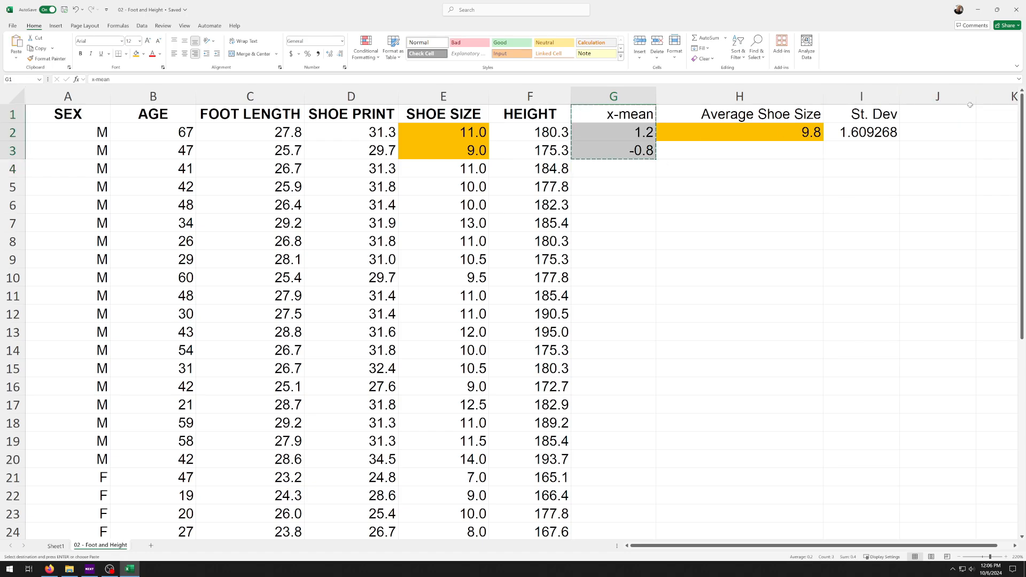
scroll(962, 112, "down", 1)
left_click(945, 95)
left_click(951, 113)
key("ctrl+v")
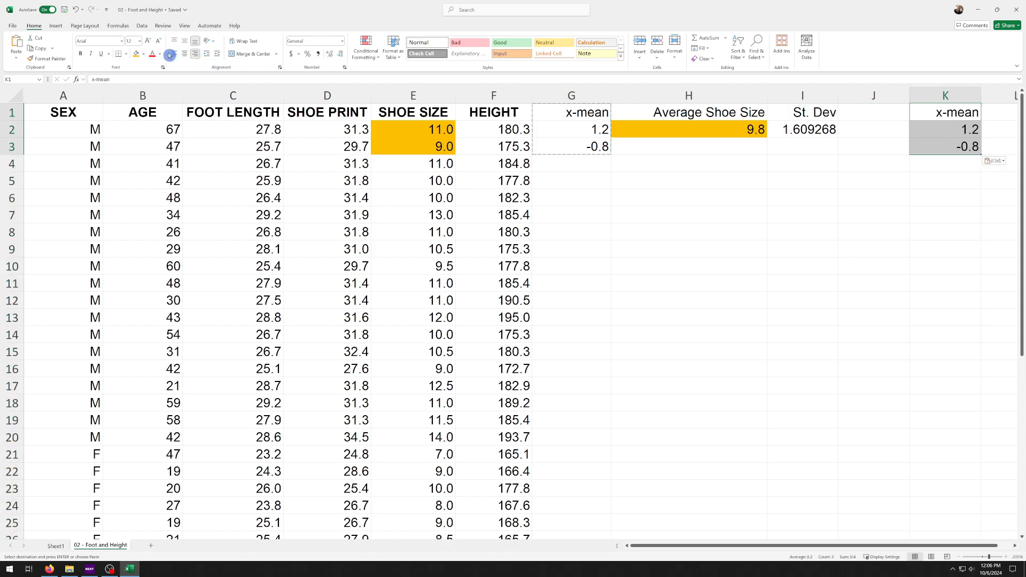
left_click(136, 54)
left_click(688, 178)
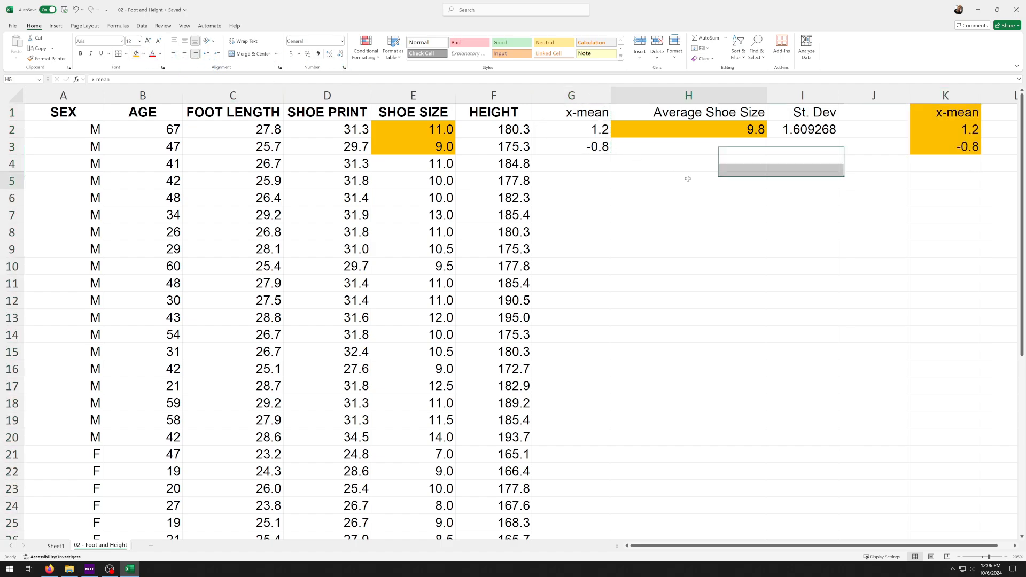
Replace the value in G2 with the formula =E2-H2, subtracting the average from the first shoe size
left_click(564, 131)
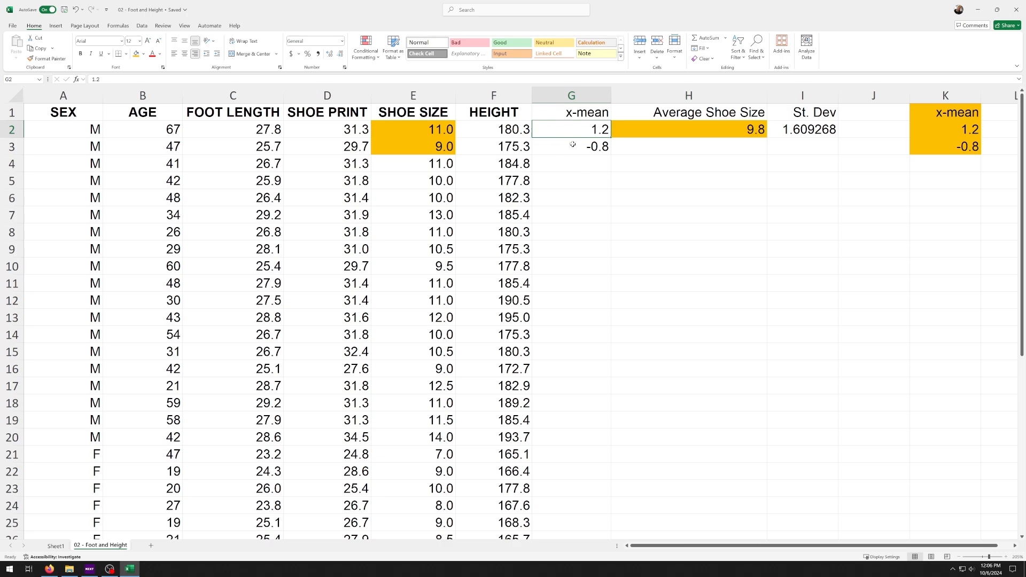
type("=")
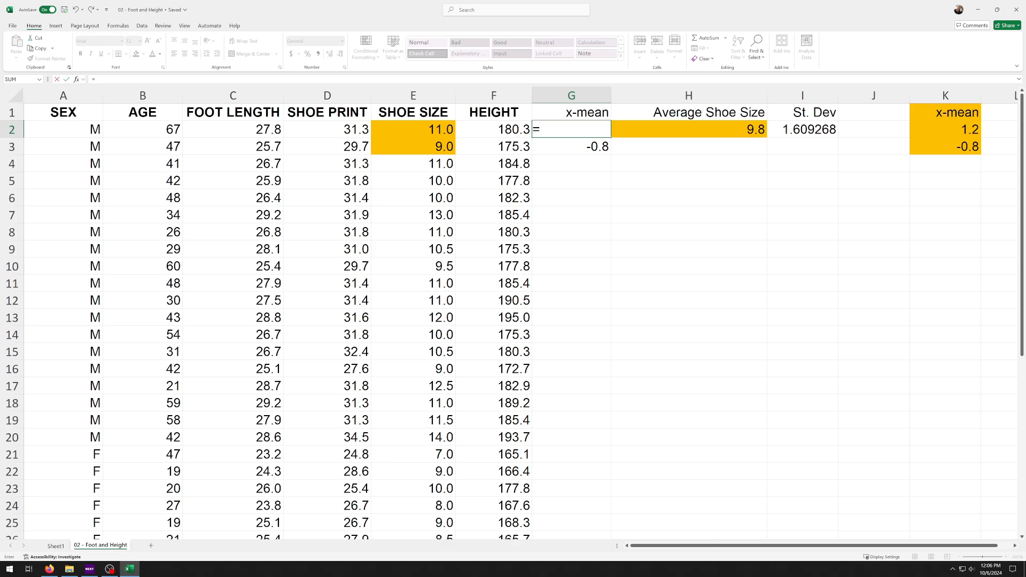
left_click(418, 130)
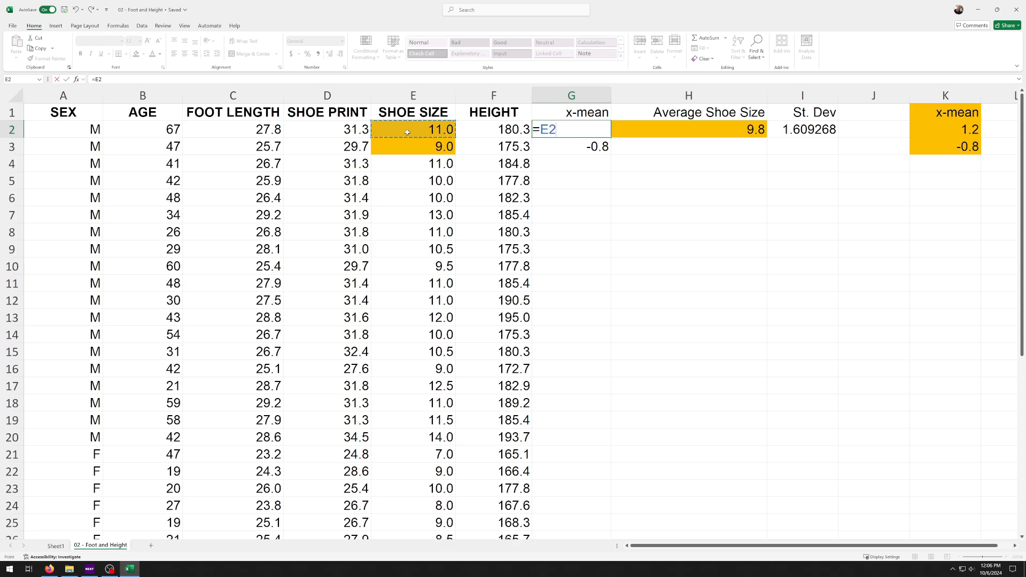
type("-")
left_click(700, 131)
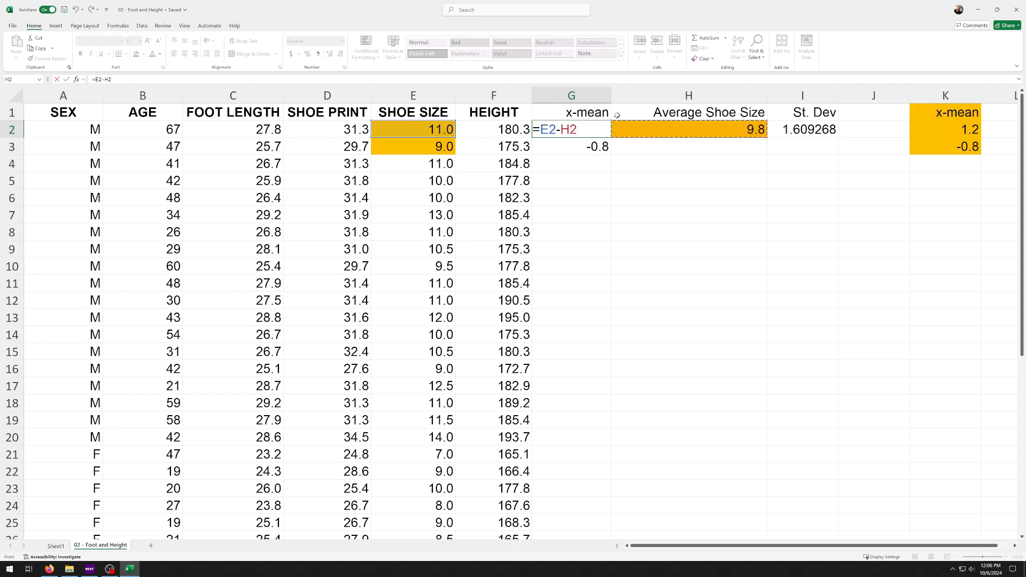
key("Return")
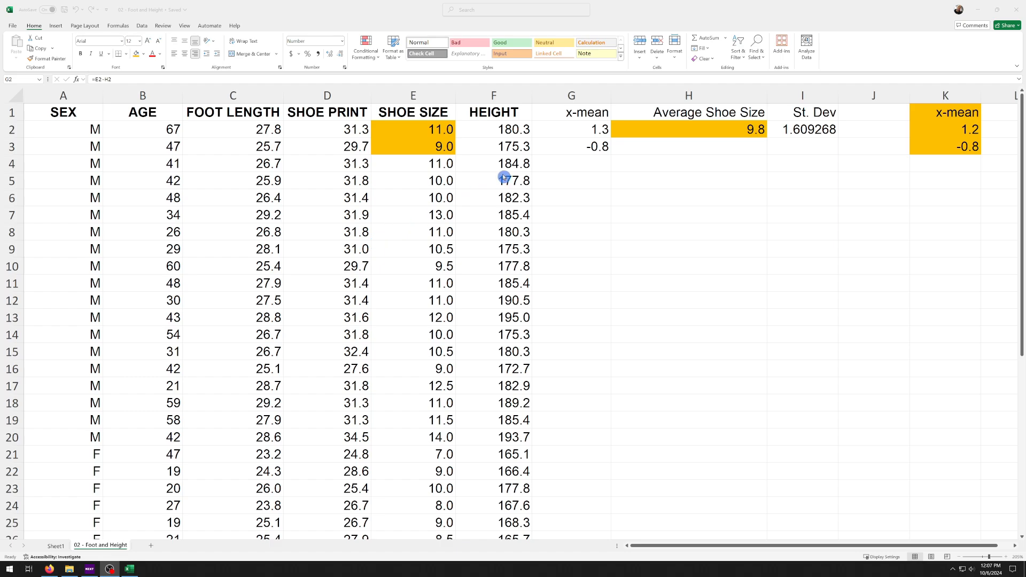
Display the average shoe size in H2 with five decimal places
left_click(720, 132)
left_click(720, 132)
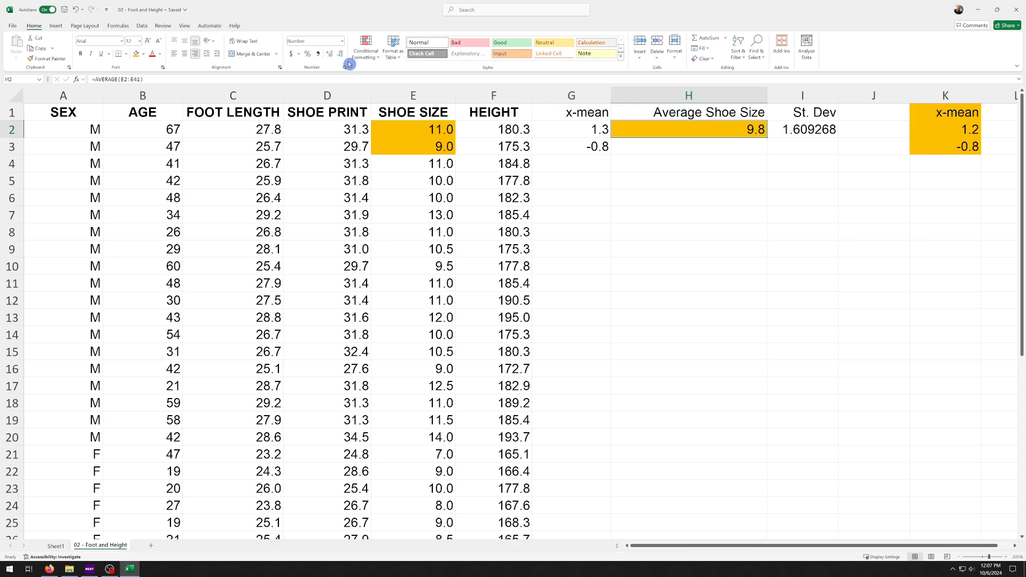
left_click(331, 54)
left_click(330, 54)
left_click(330, 54)
left_click(330, 54)
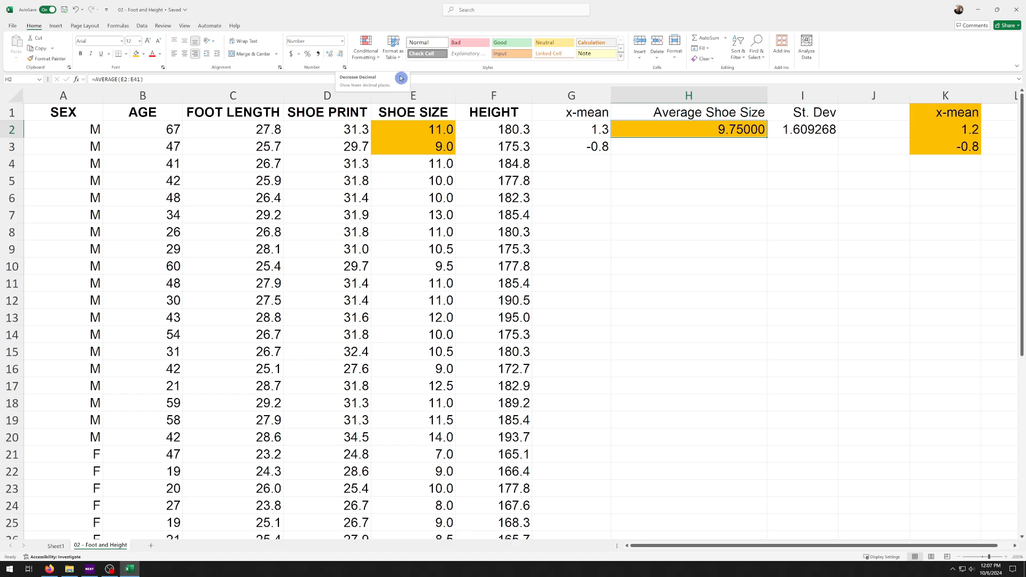
Increase the decimal places of the difference in G2, and reduce them back to one
left_click(571, 127)
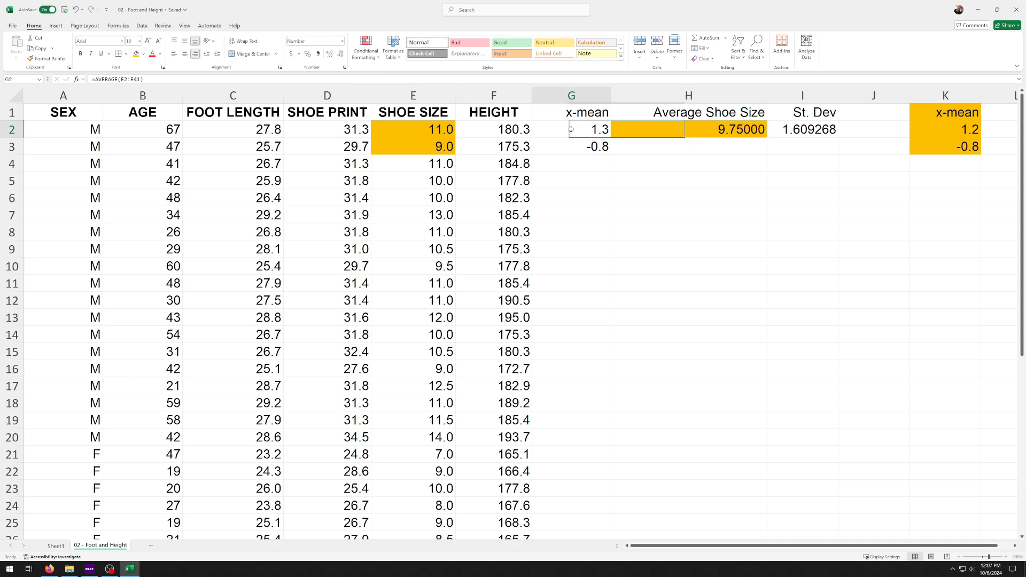
left_click(331, 56)
left_click(331, 56)
left_click(331, 56)
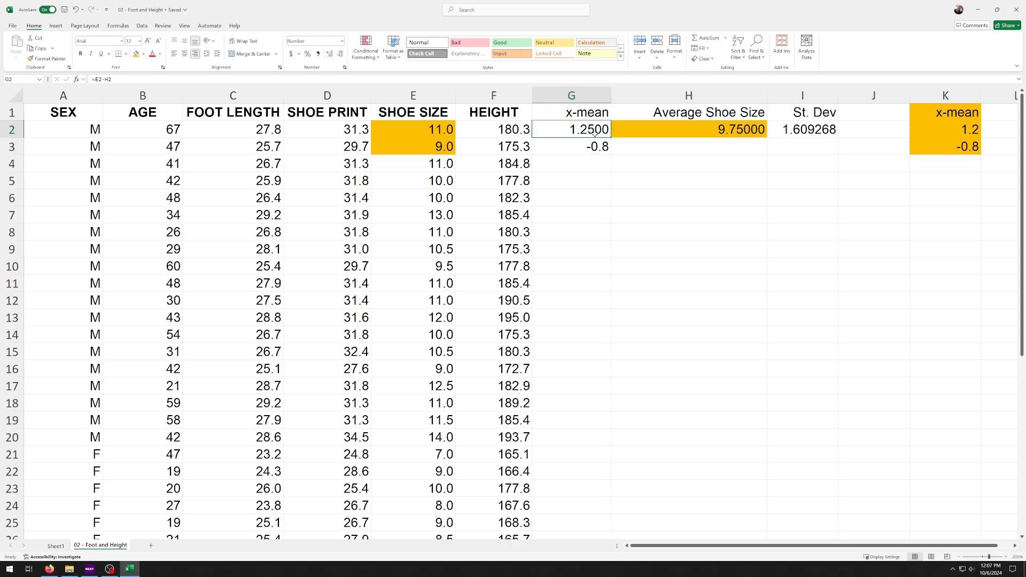
left_click(341, 55)
left_click(341, 54)
left_click(341, 55)
Reduce the average shoe size in H2 to two decimal places
left_click(671, 132)
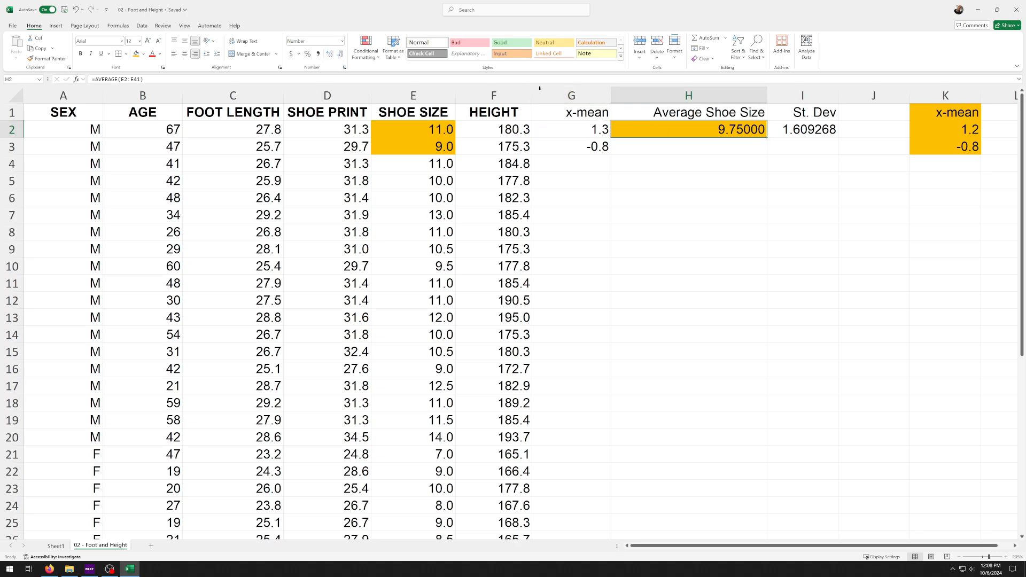
left_click(344, 55)
left_click(344, 54)
left_click(345, 56)
left_click(574, 130)
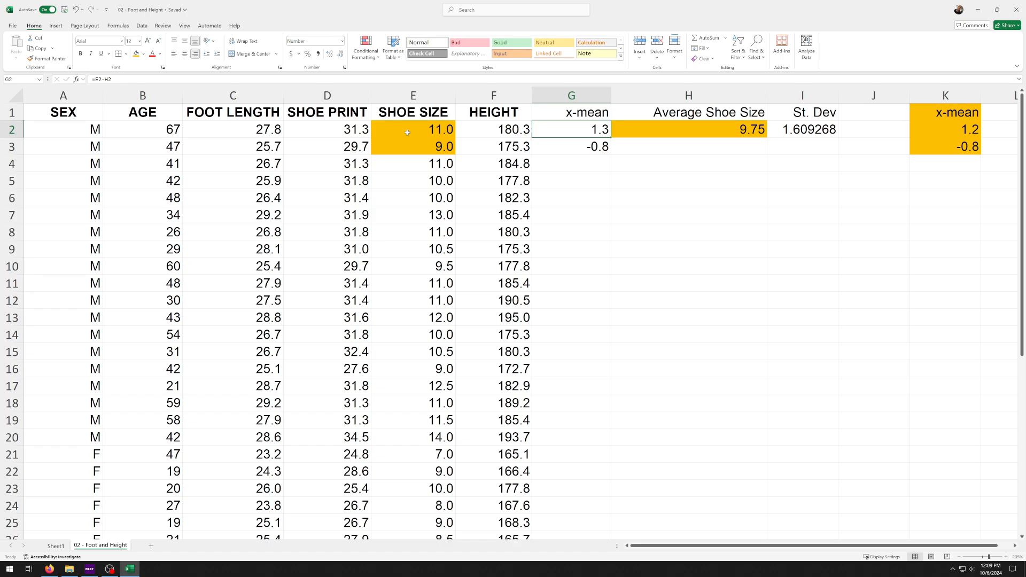
scroll(664, 139, "down", 1)
scroll(664, 140, "up", 6, "ctrl")
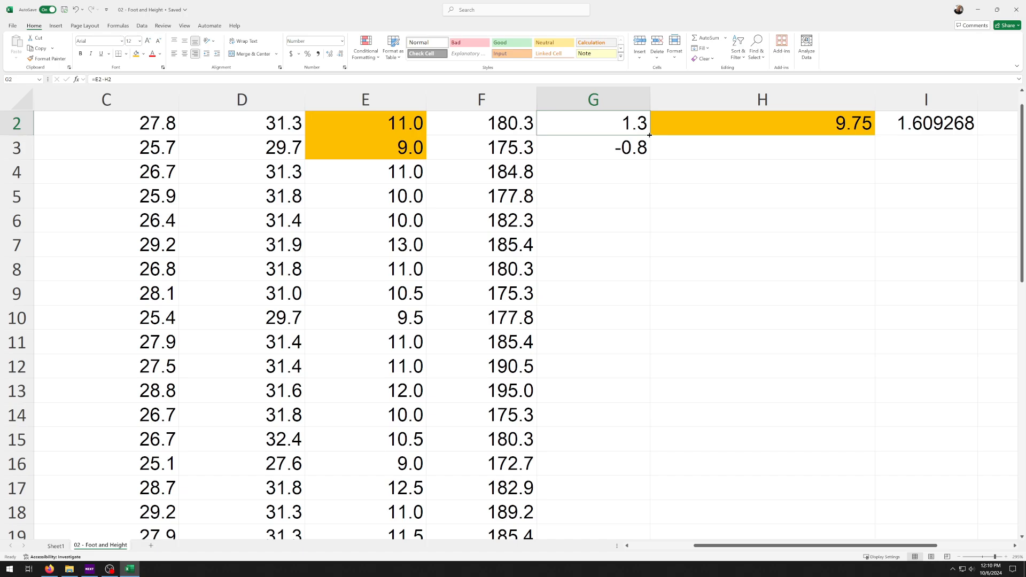
left_click_drag(649, 135, 642, 317)
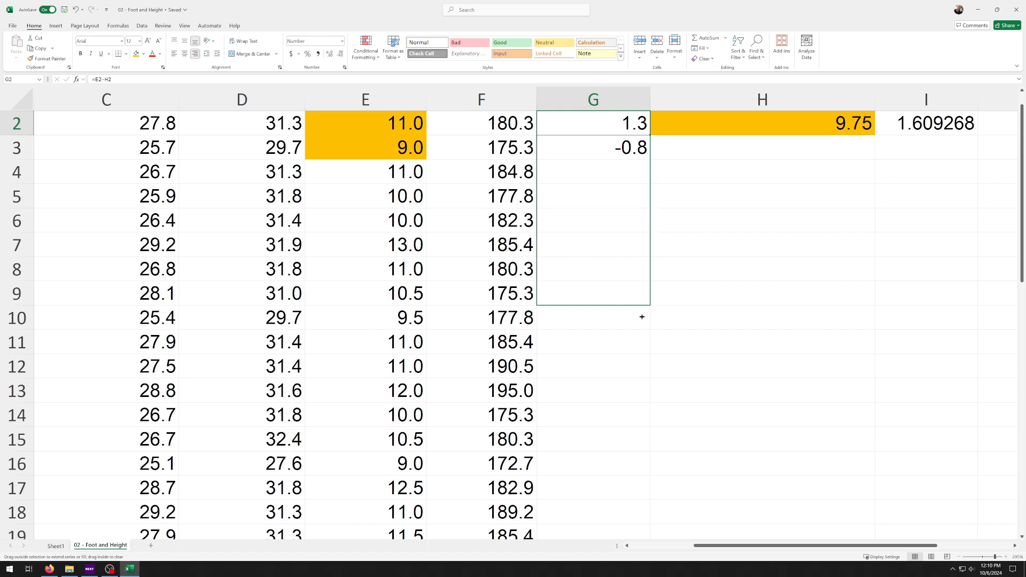
left_click_drag(642, 317, 648, 133)
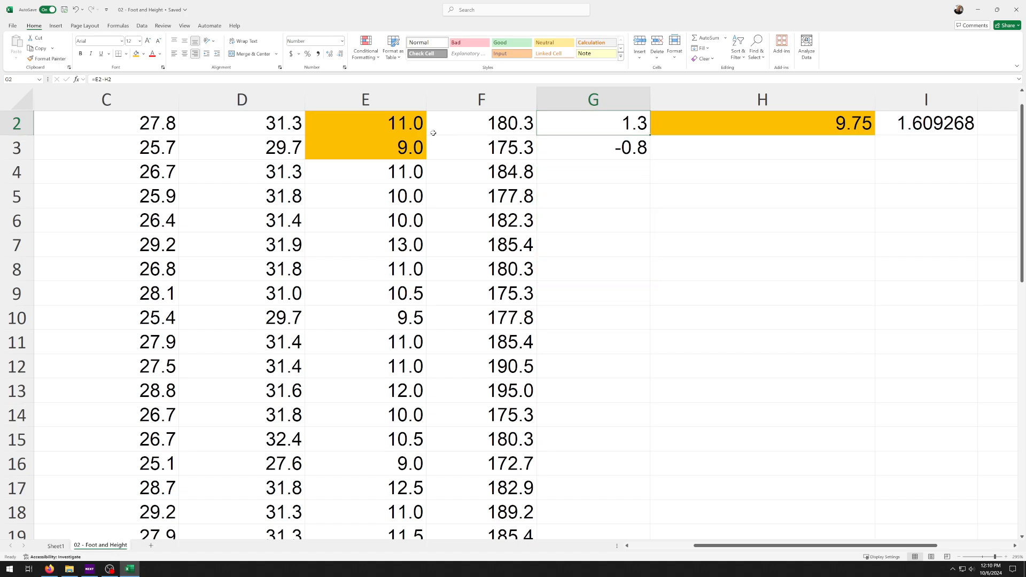
Show the difference in G2 with two decimal places, and fill its formula down through G15
left_click(348, 127)
scroll(367, 125, "up", 1)
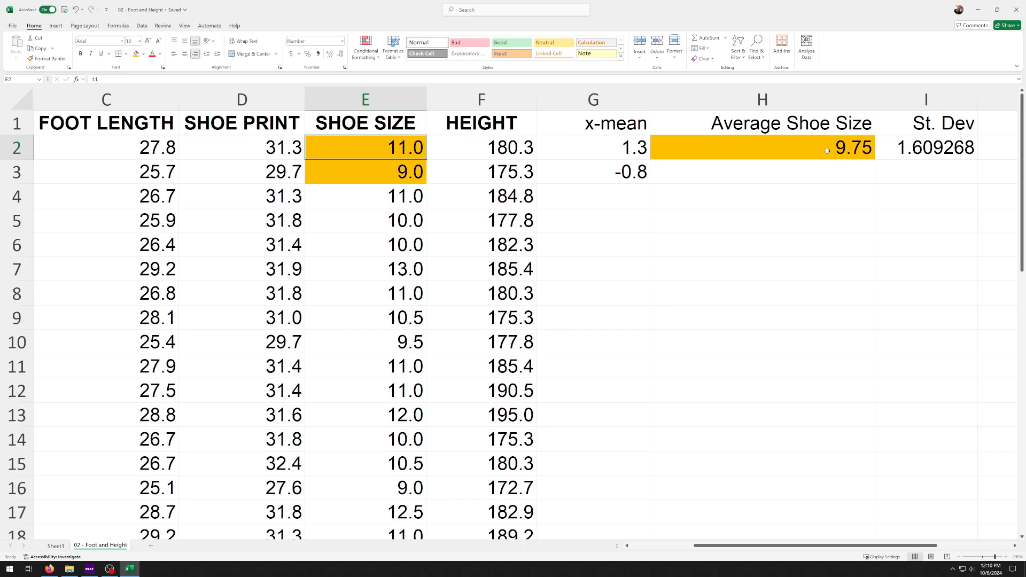
left_click(614, 150)
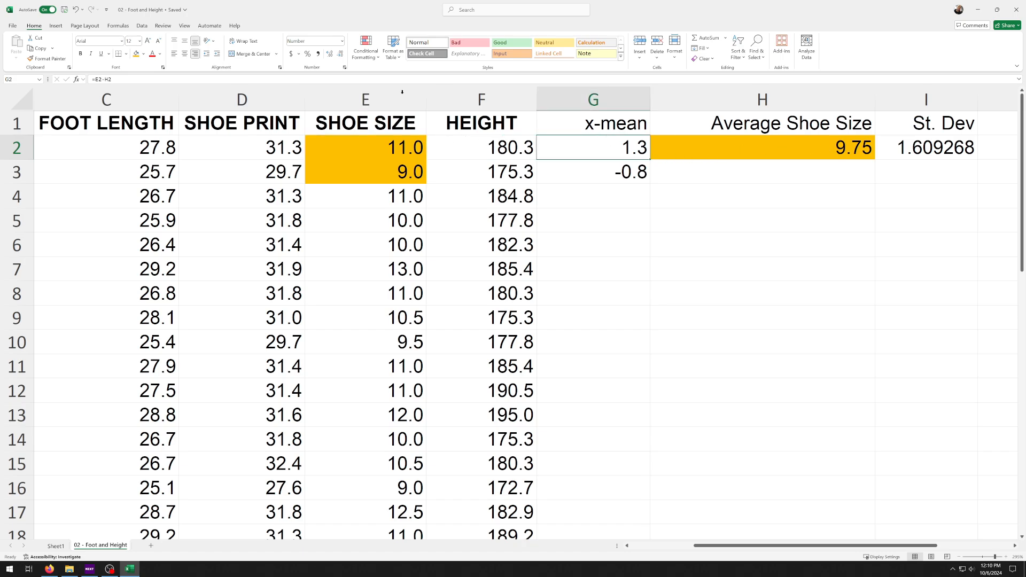
left_click(330, 56)
left_click_drag(650, 160, 647, 478)
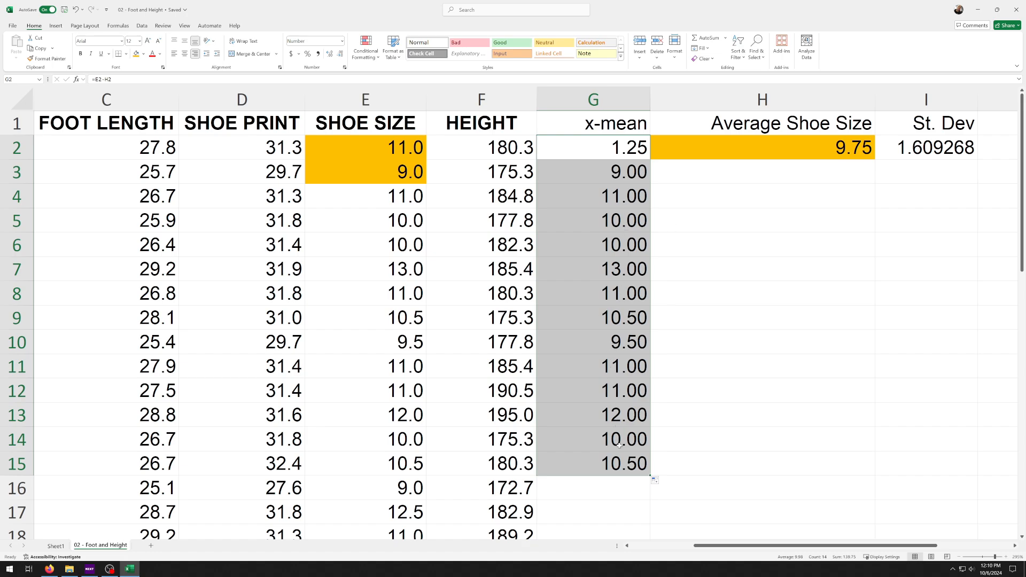
Compare the shoe sizes in rows 2 to 4 and the average in H2 with the filled x-mean results
left_click(390, 149)
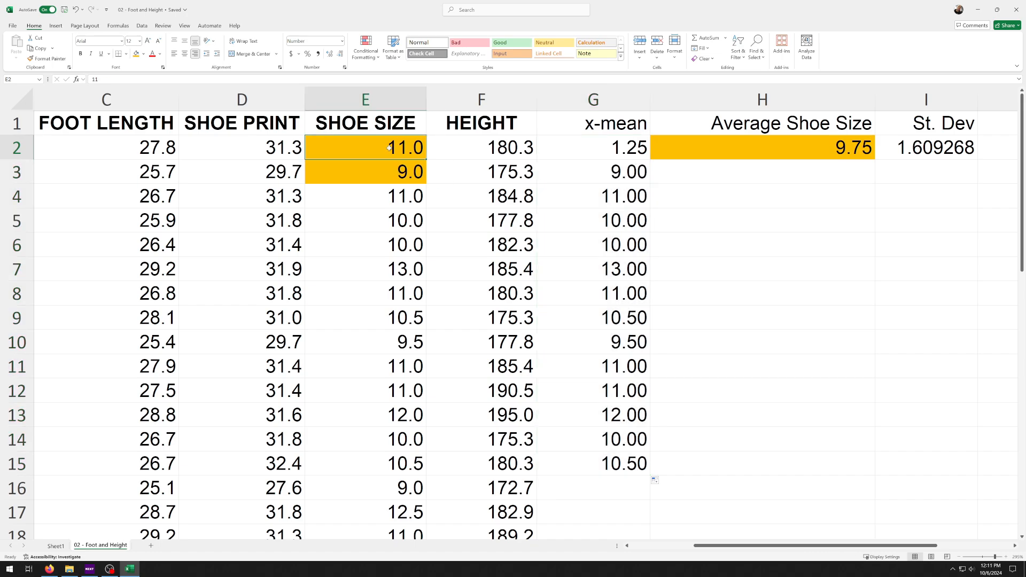
left_click(794, 149)
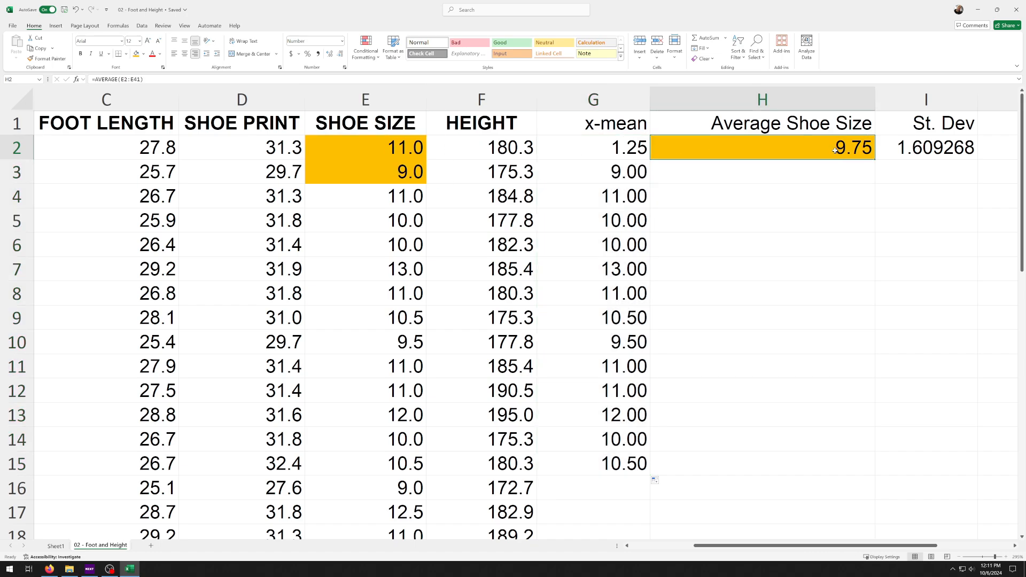
left_click(605, 147)
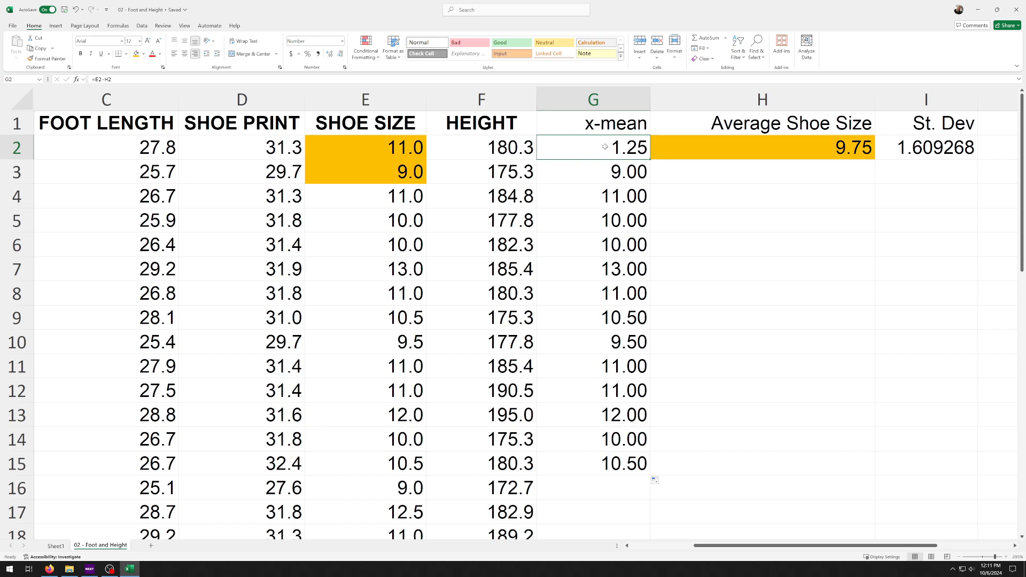
left_click(410, 167)
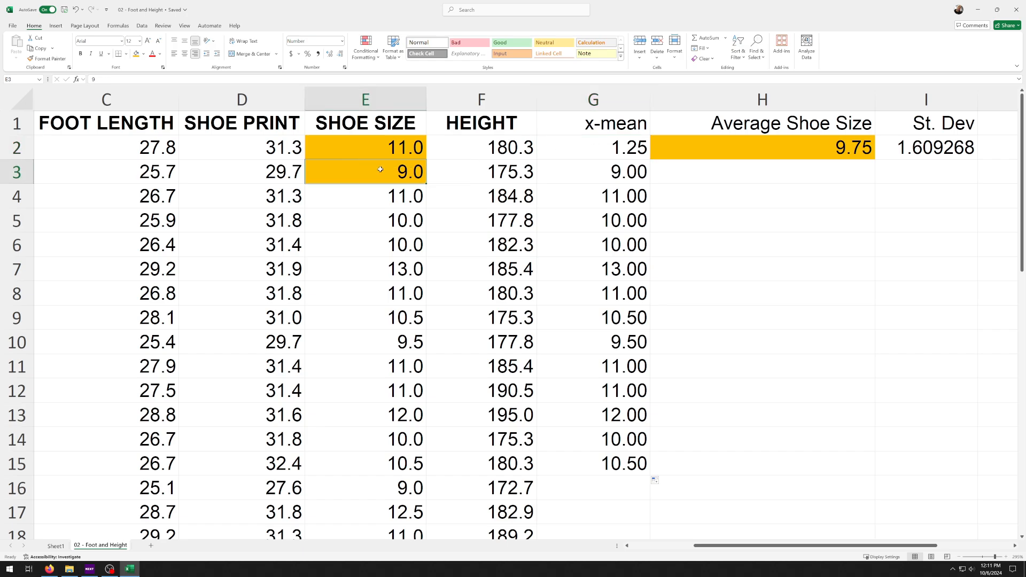
left_click(570, 170)
left_click(380, 197)
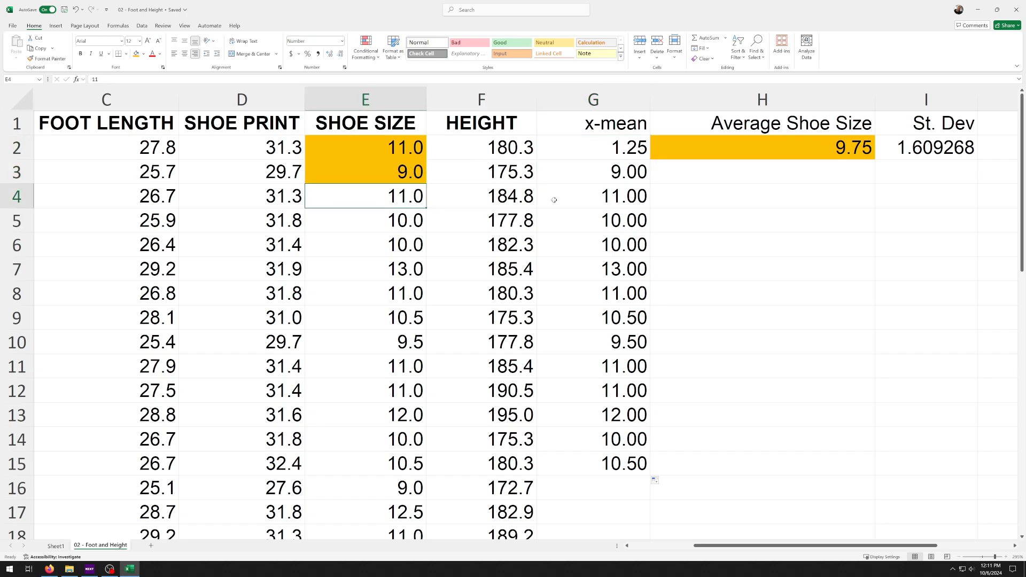
key("Right")
key("Right")
Delete the HEIGHT column from the sheet
left_click(500, 102)
right_click(501, 105)
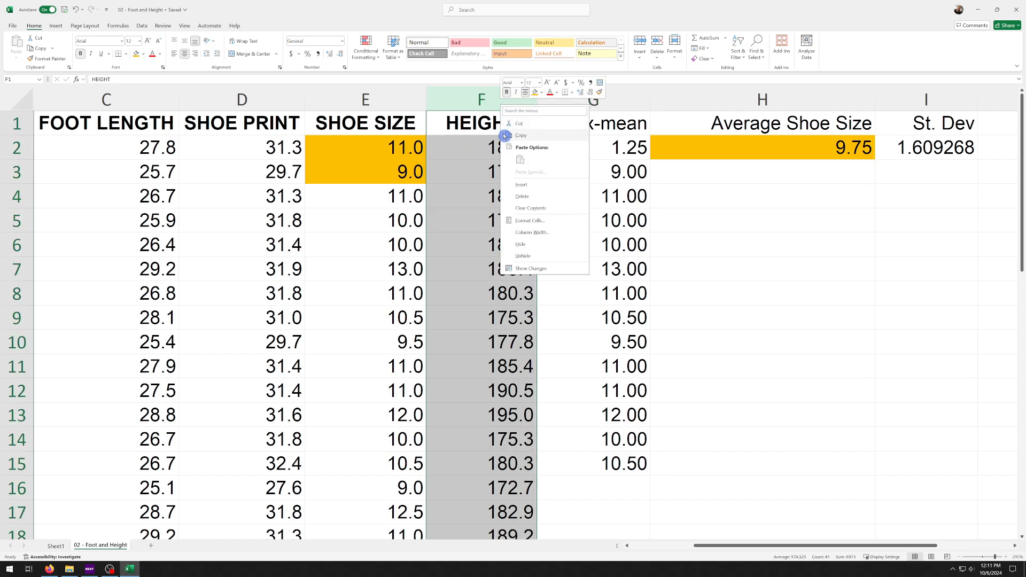
left_click(527, 198)
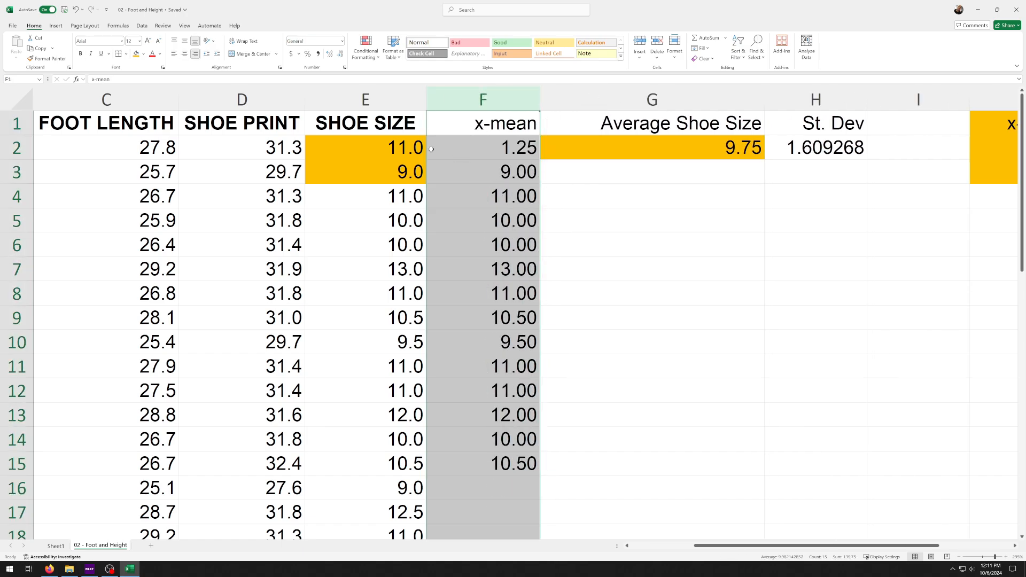
Review the x-mean results in rows 3 to 8 against the shoe sizes, and inspect the formula in F2
left_click(422, 172)
left_click(464, 172)
left_click(450, 197)
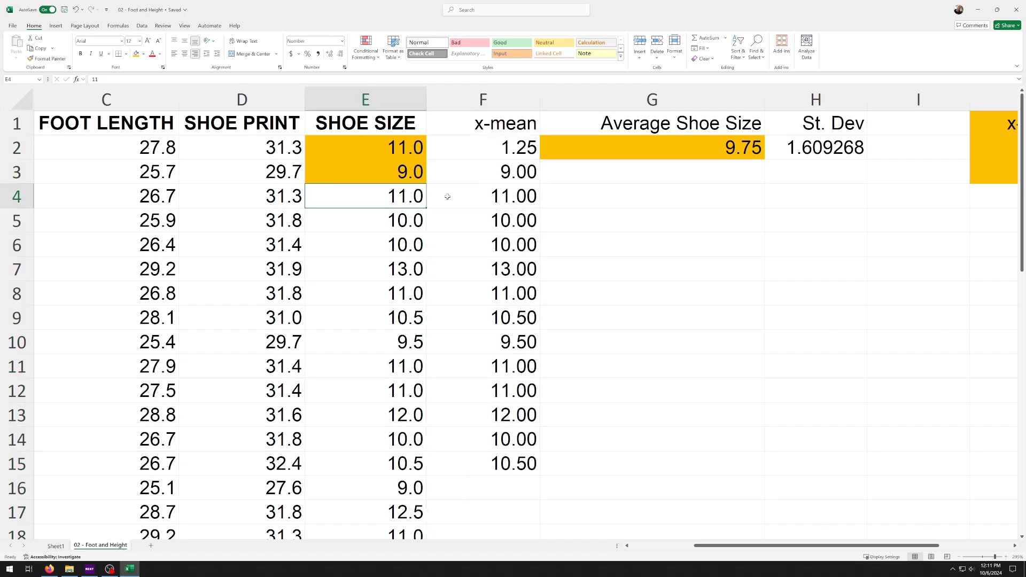
left_click(457, 228)
left_click(467, 243)
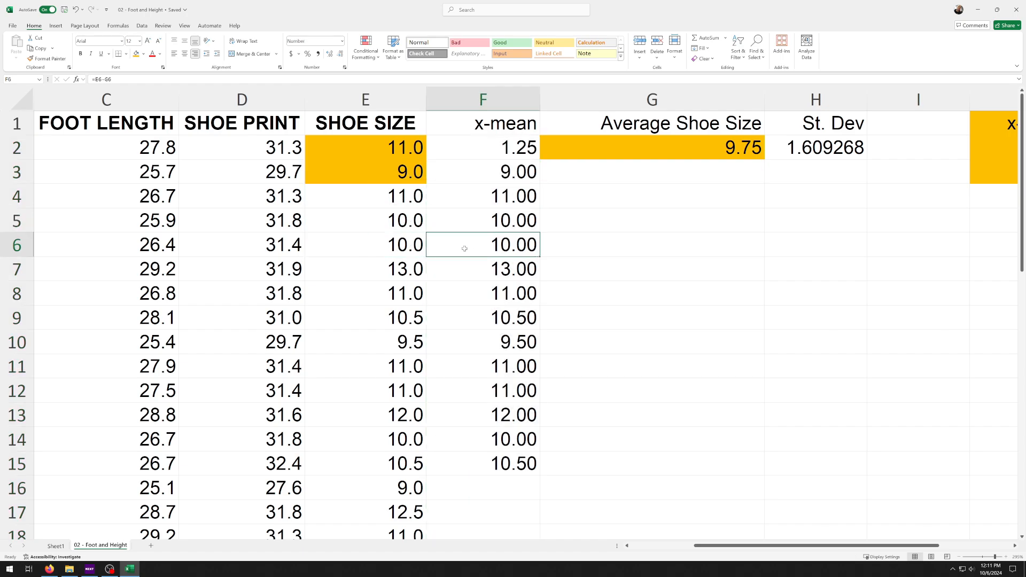
left_click(465, 268)
left_click(468, 295)
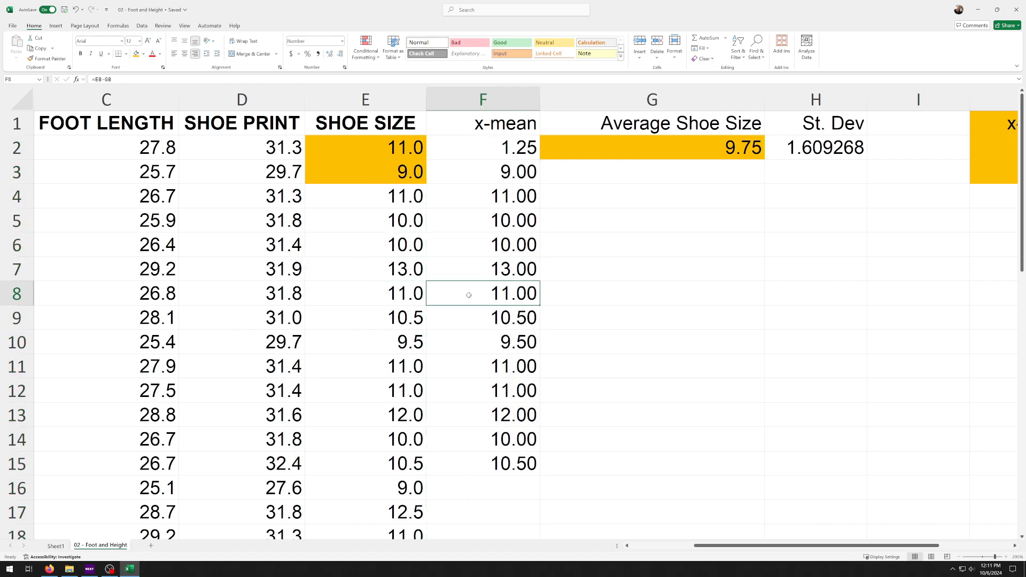
left_click(464, 149)
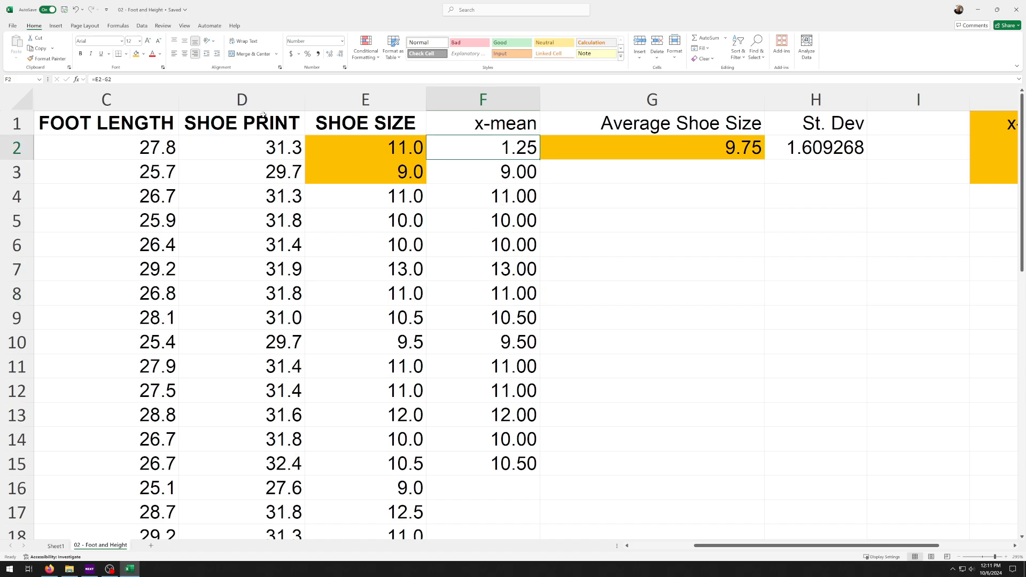
key("F2")
left_click_drag(112, 79, 89, 81)
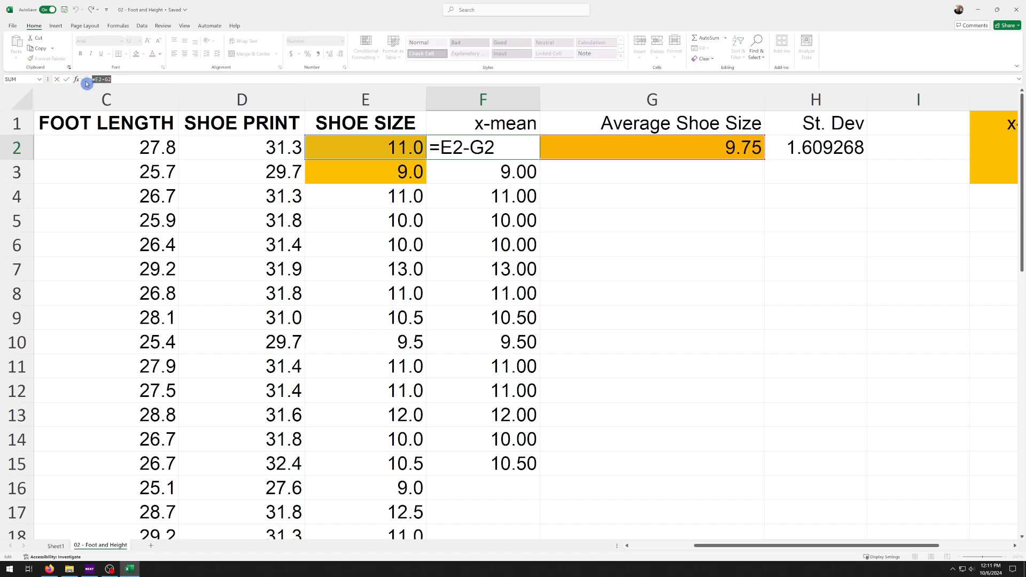
left_click(112, 79)
Remove the fill color from the shoe sizes in E2:E3 and from the average shoe size in G2
left_click(357, 147)
left_click_drag(355, 168, 355, 169)
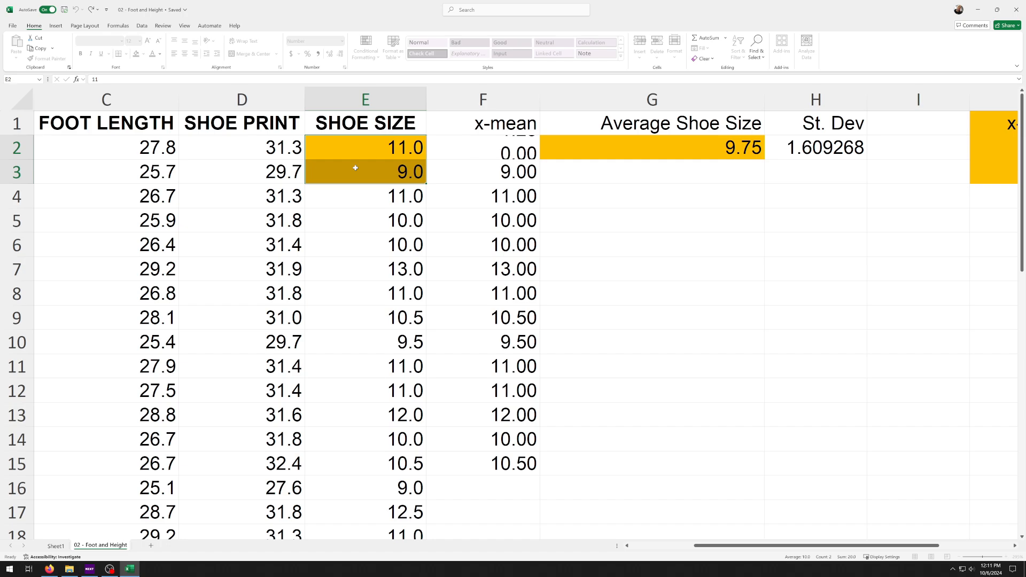
left_click(144, 56)
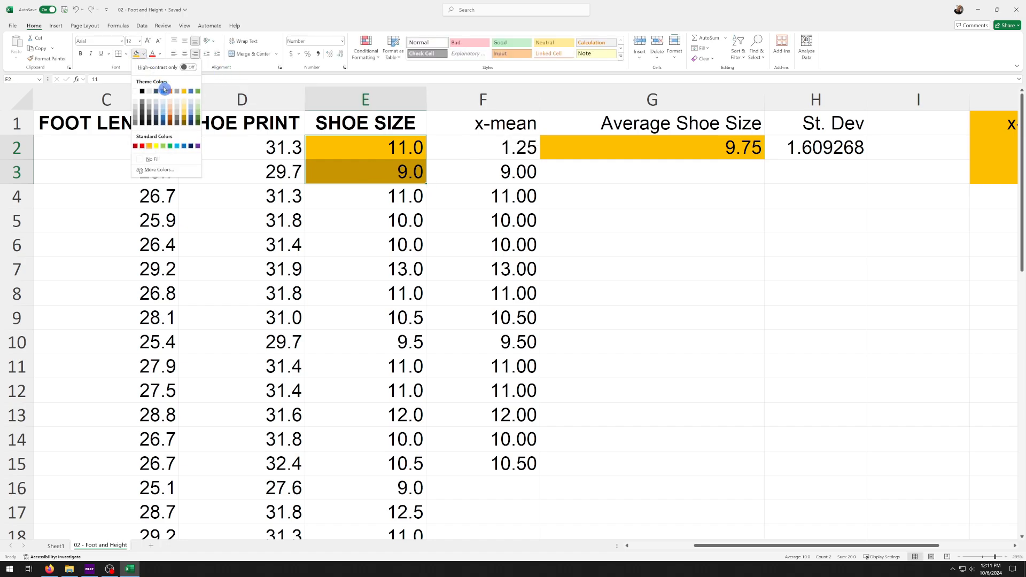
left_click(140, 114)
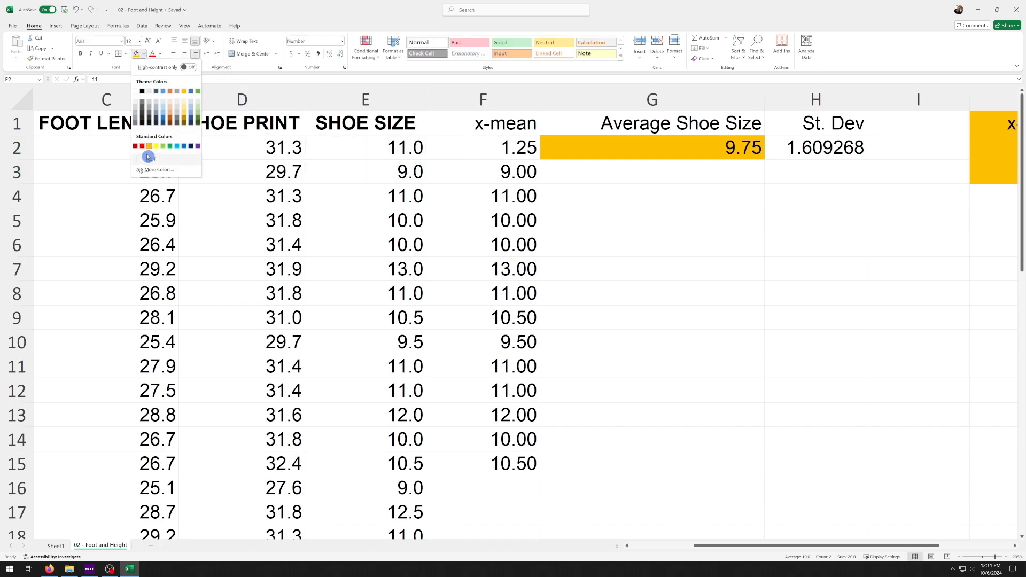
left_click(559, 147)
left_click(143, 56)
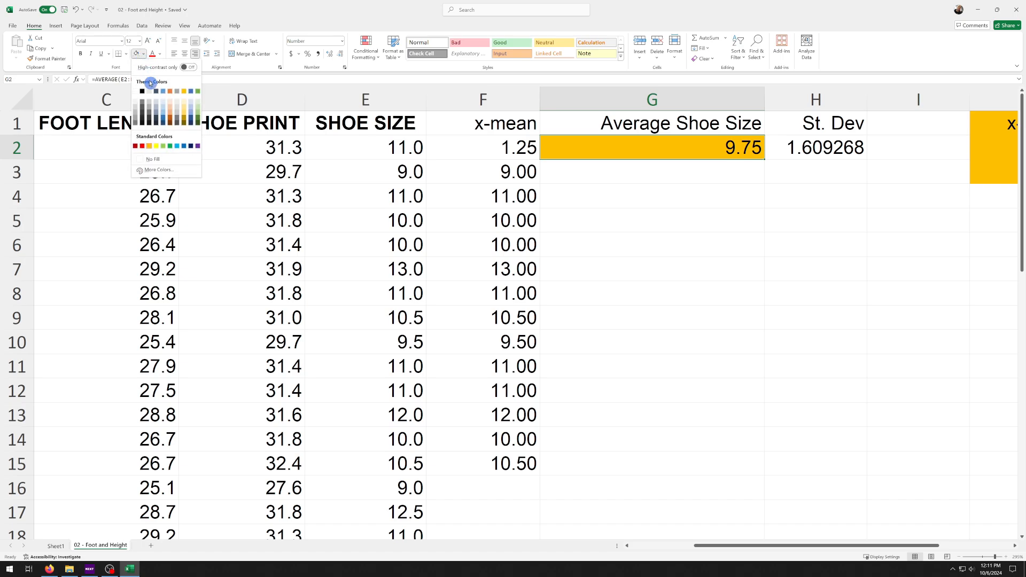
left_click(142, 158)
Examine which cells the x-mean formulas in F2 through F5 refer to
left_click(457, 147)
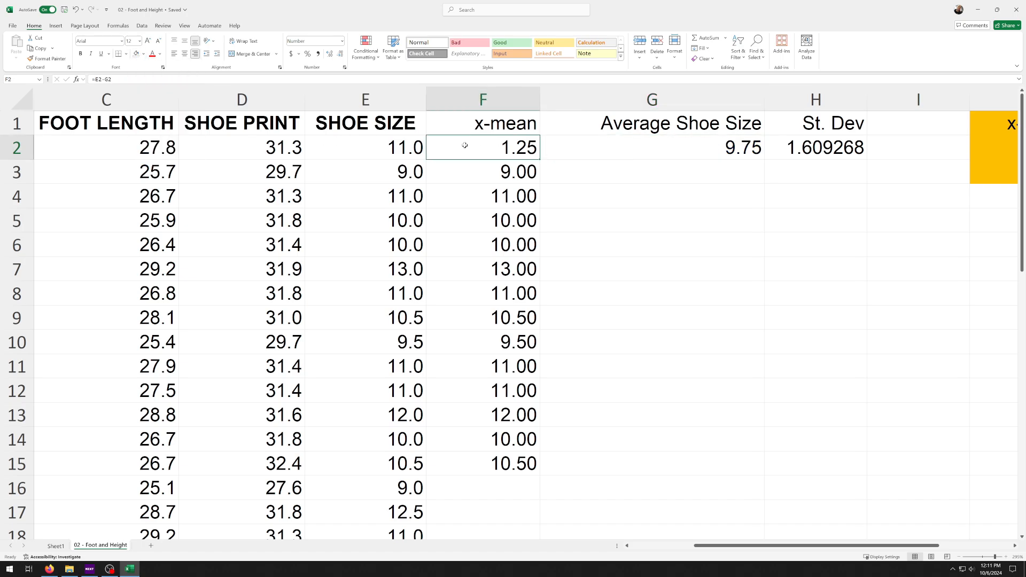
type("=E2-G2")
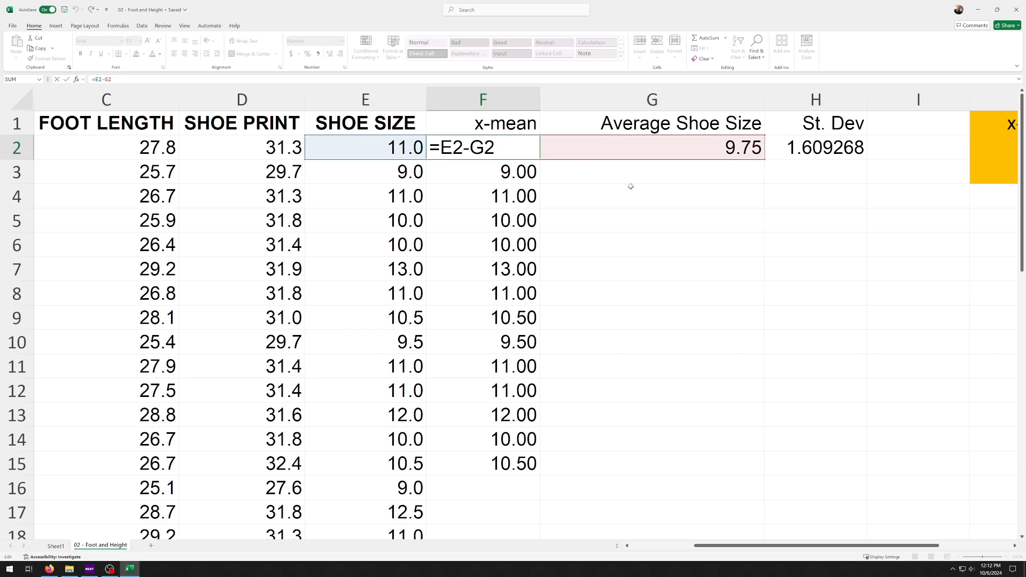
key("ctrl+Return")
left_click(383, 174)
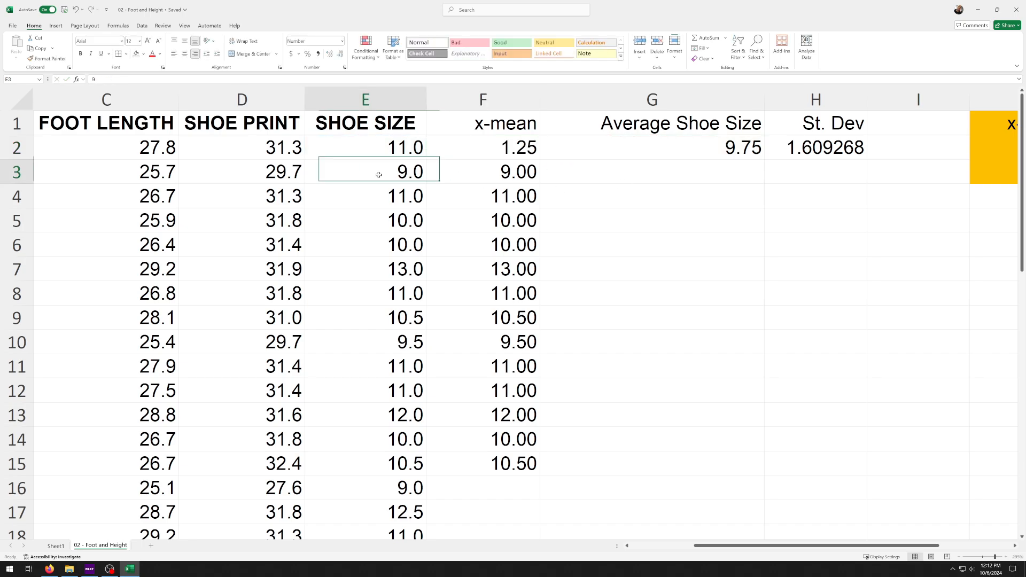
key("F2")
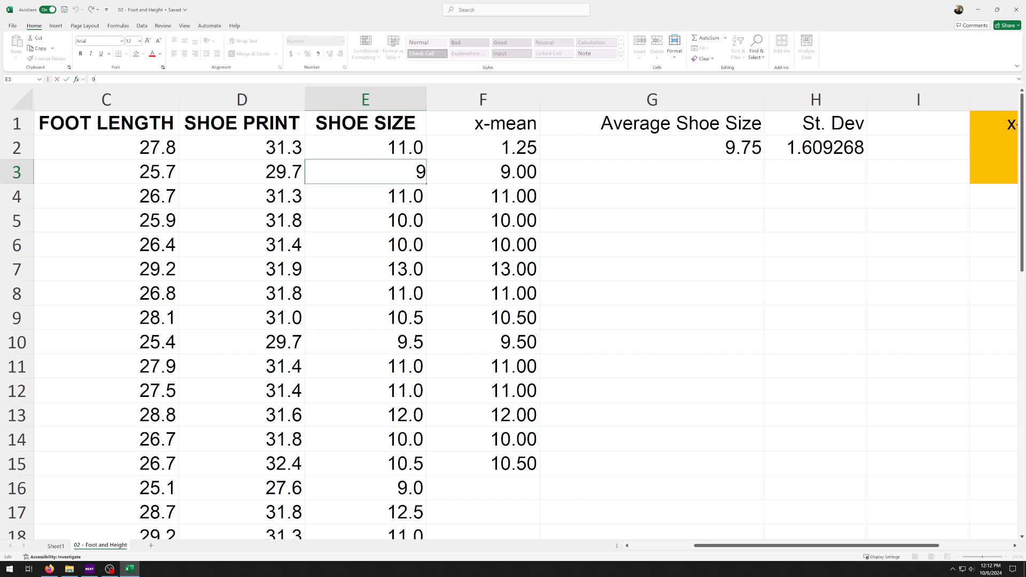
left_click(466, 172)
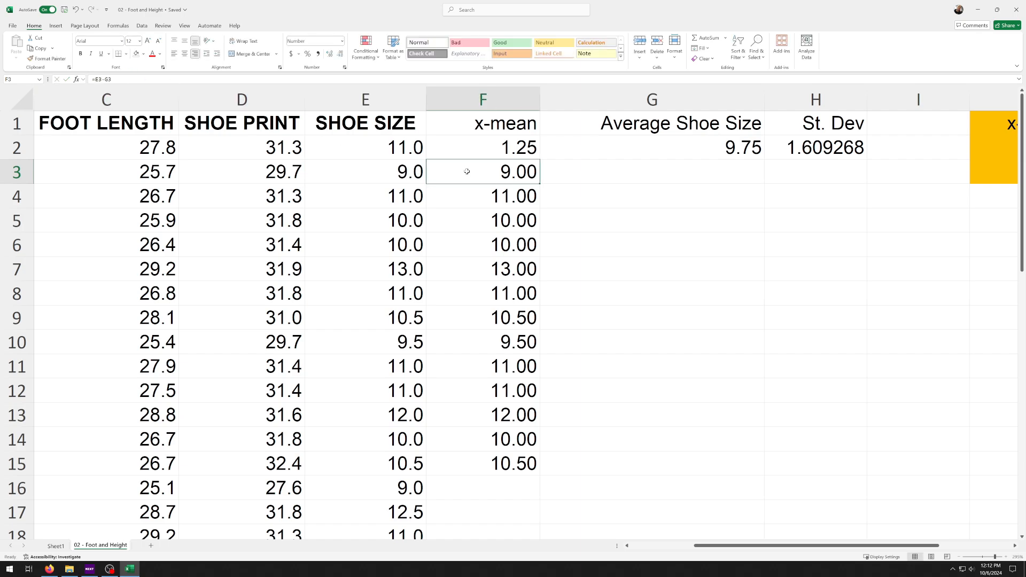
key("F2")
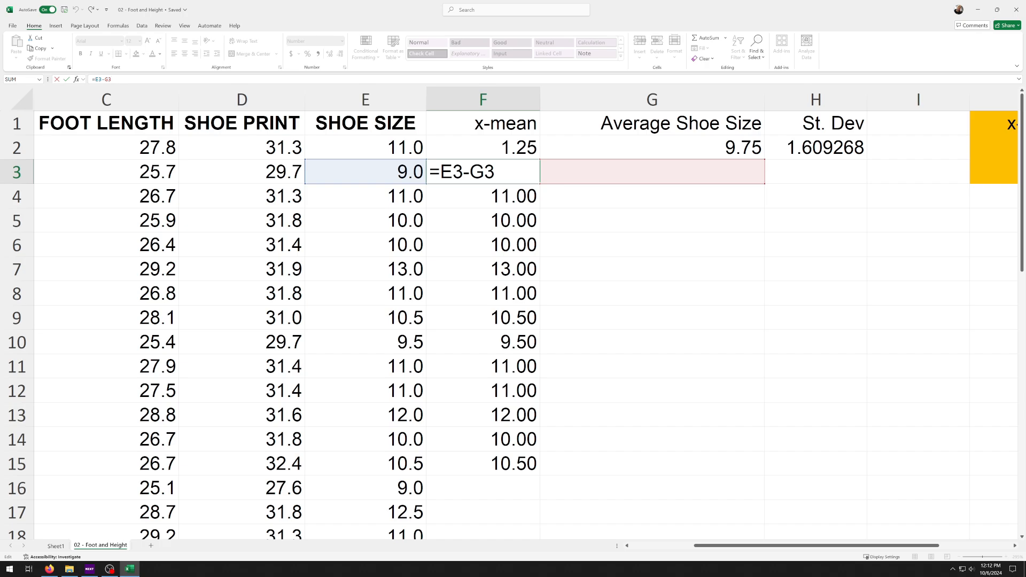
key("ctrl+Return")
left_click(443, 185)
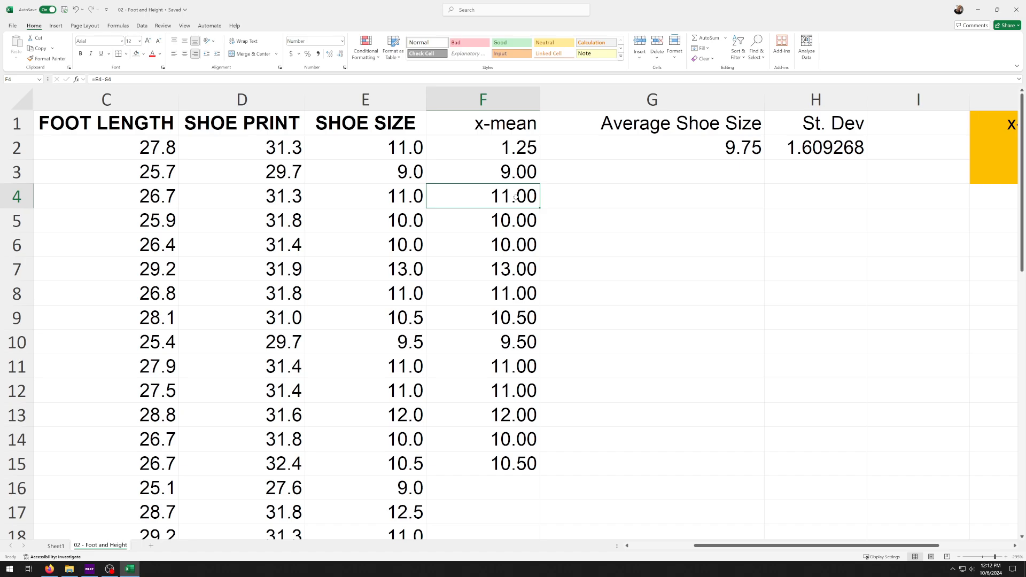
double_click(443, 185)
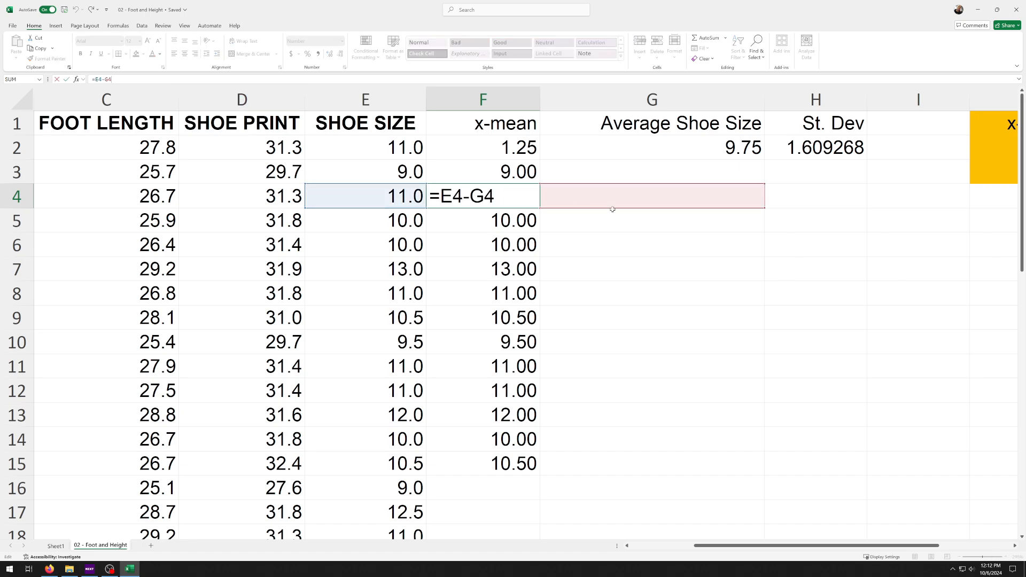
key("Return")
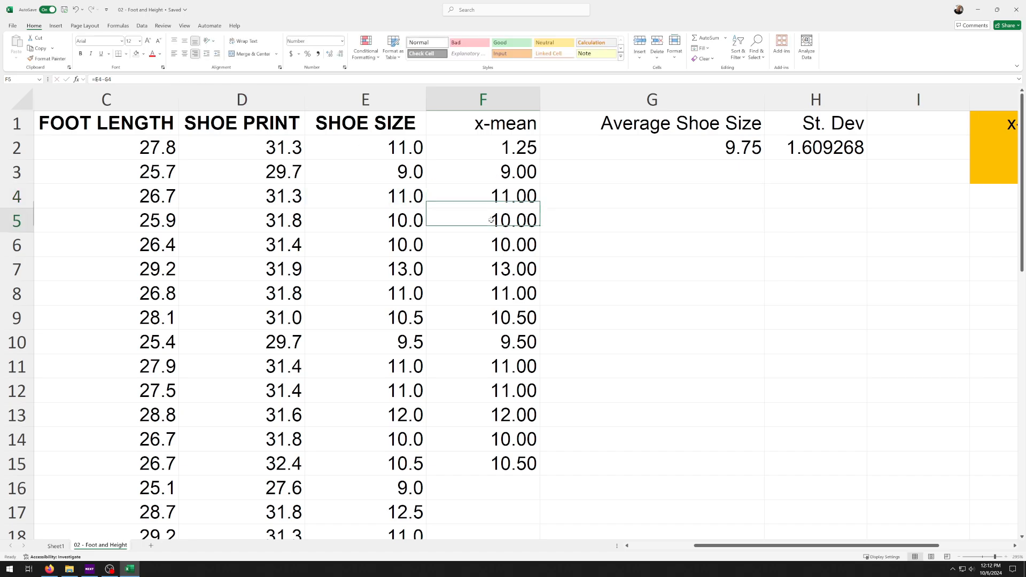
key("F2")
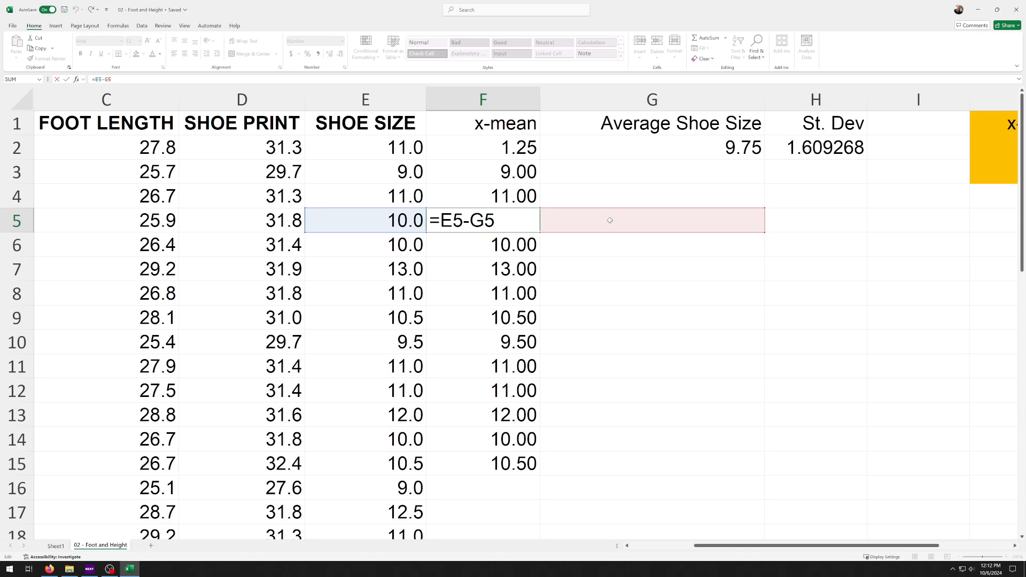
key("Escape")
Make the average's reference in the F2 formula absolute, so it reads =E2-$G$2
left_click(505, 149)
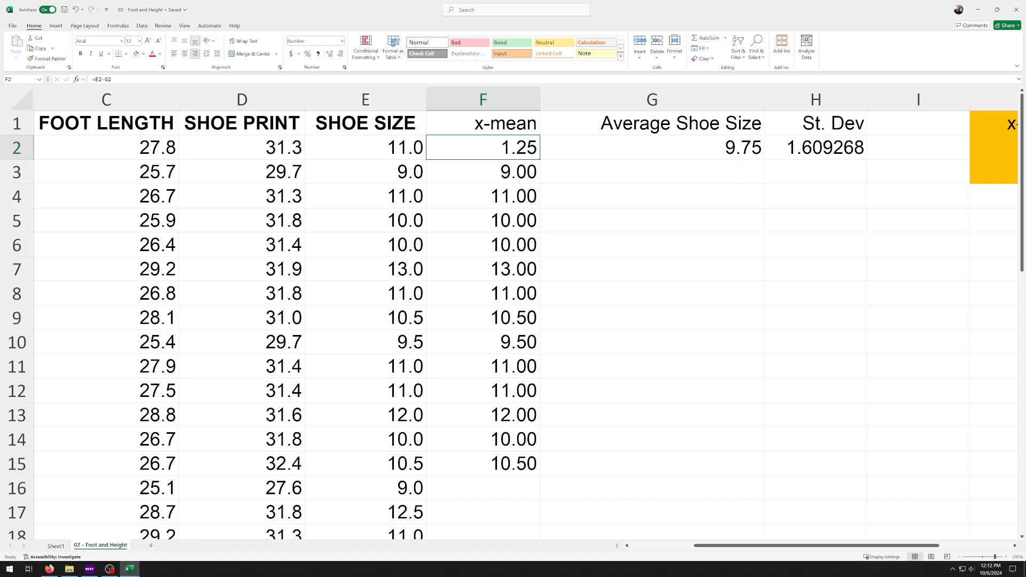
key("F2")
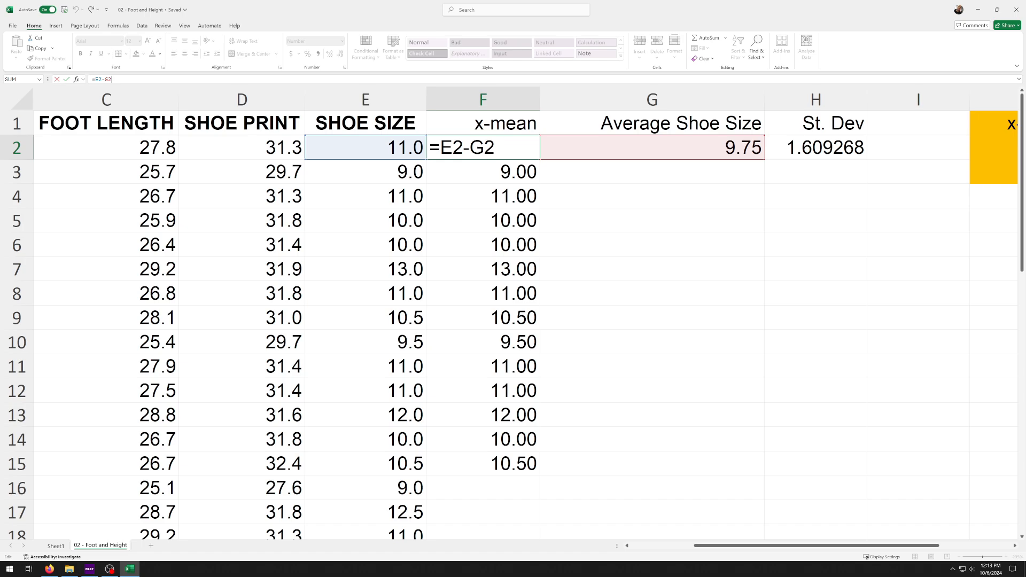
left_click(468, 148)
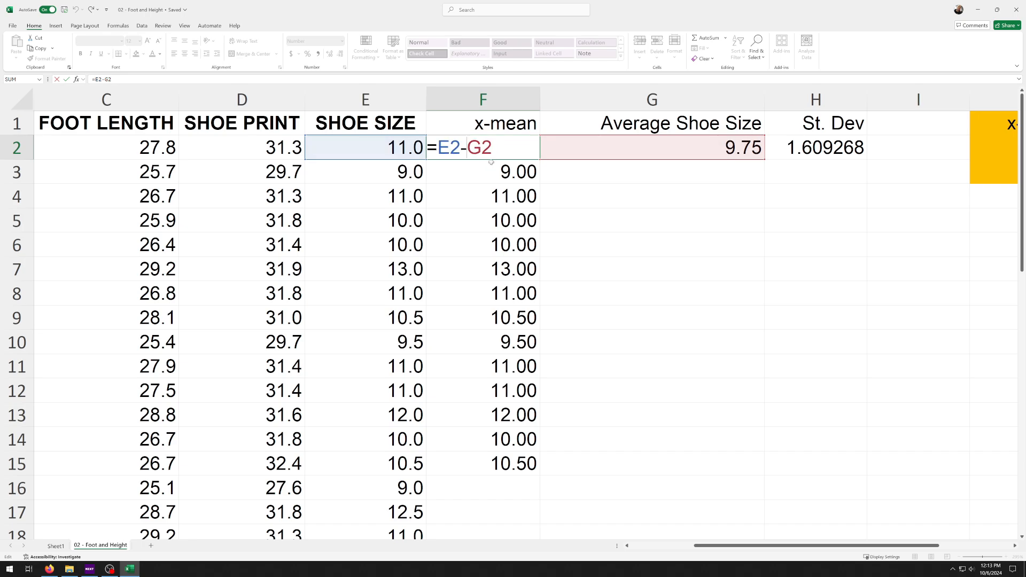
type("$G$")
key("Return")
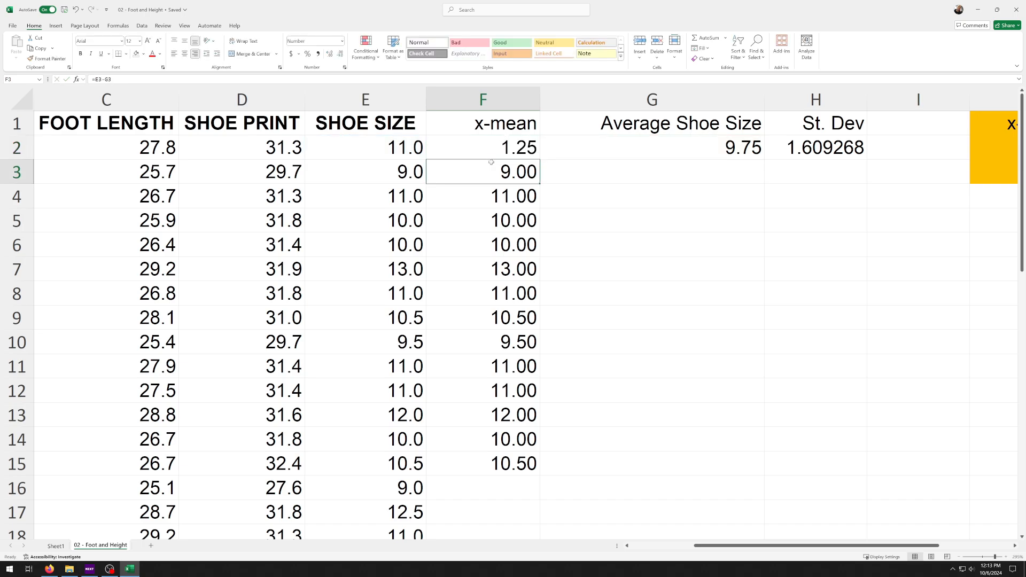
Check the cell references of the formula in F2, and fill it down through F15
left_click(469, 150)
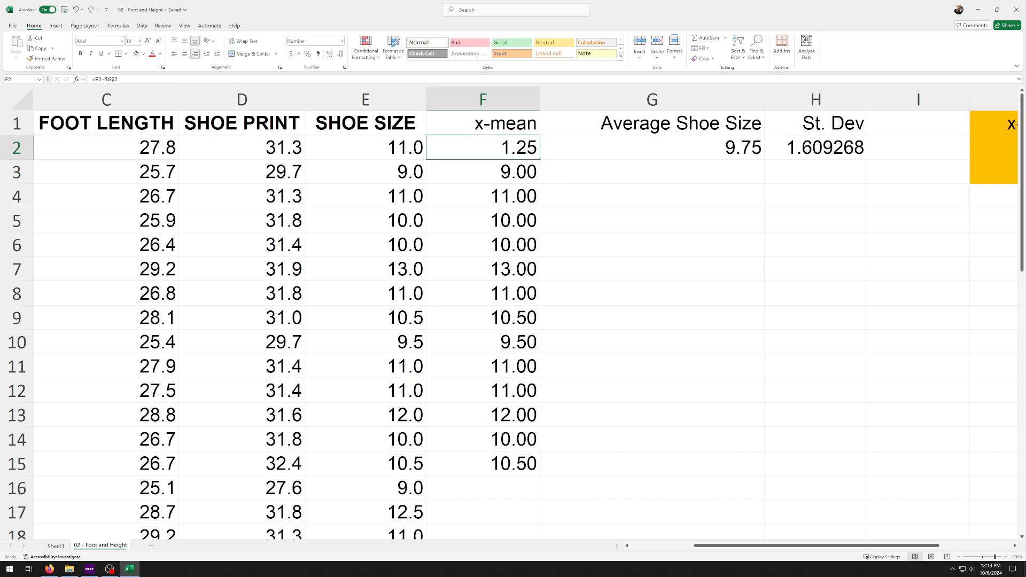
left_click(110, 79)
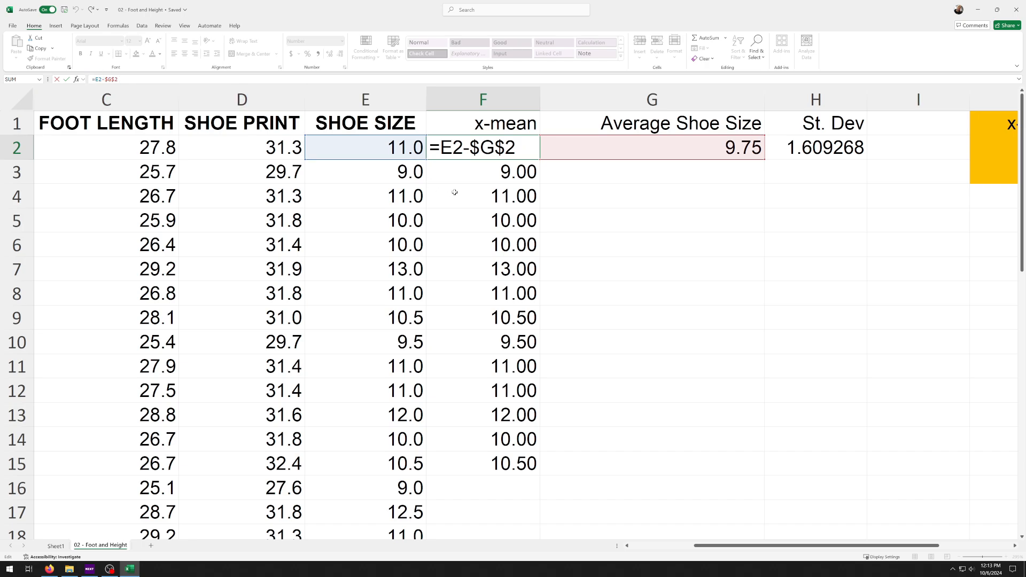
key("ctrl+Return")
left_click_drag(540, 160, 547, 485)
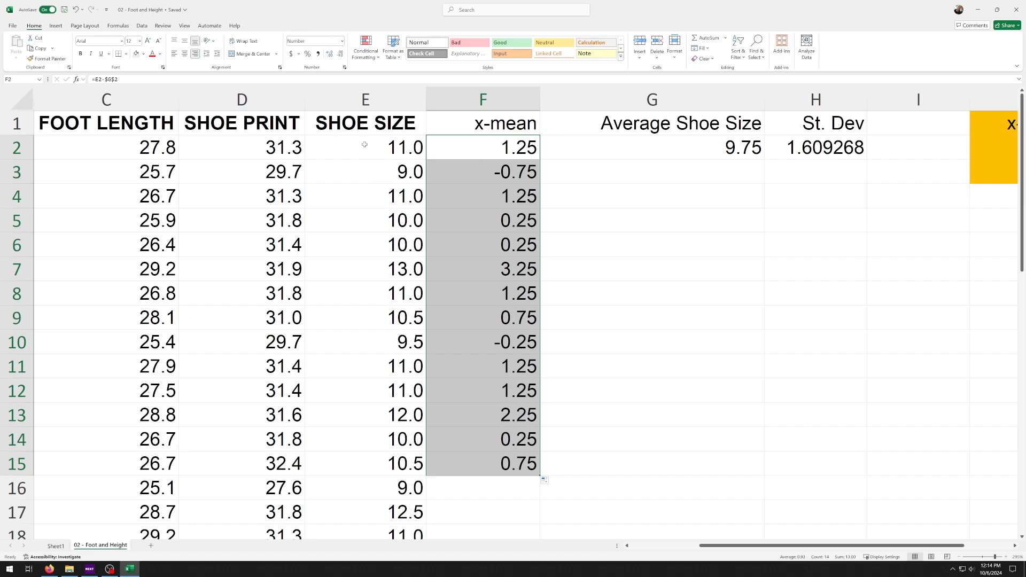
Sort the data by the SHOE SIZE column from smallest to largest, expanding the selection to the neighbouring columns
left_click(366, 100)
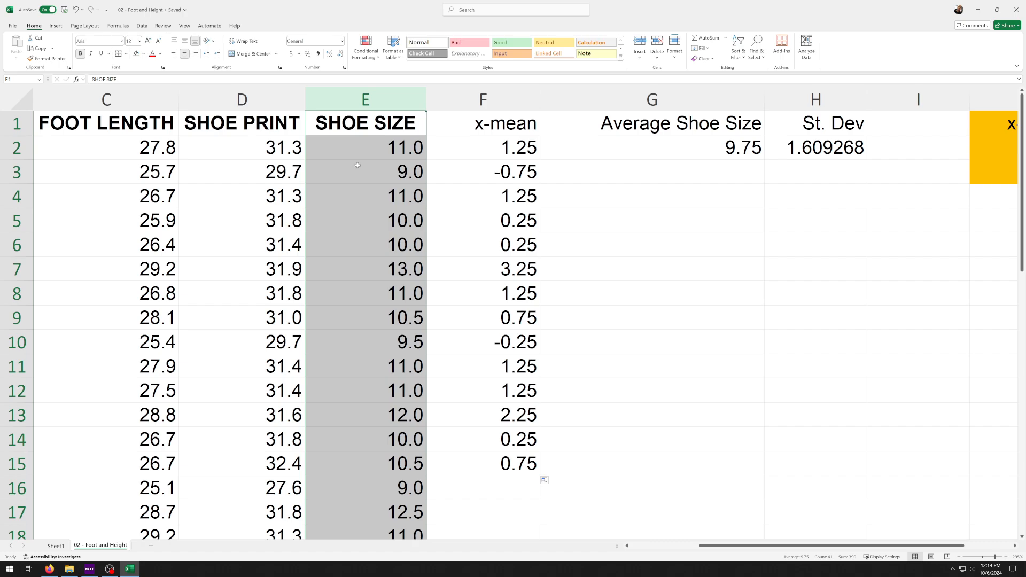
scroll(356, 166, "down", 8)
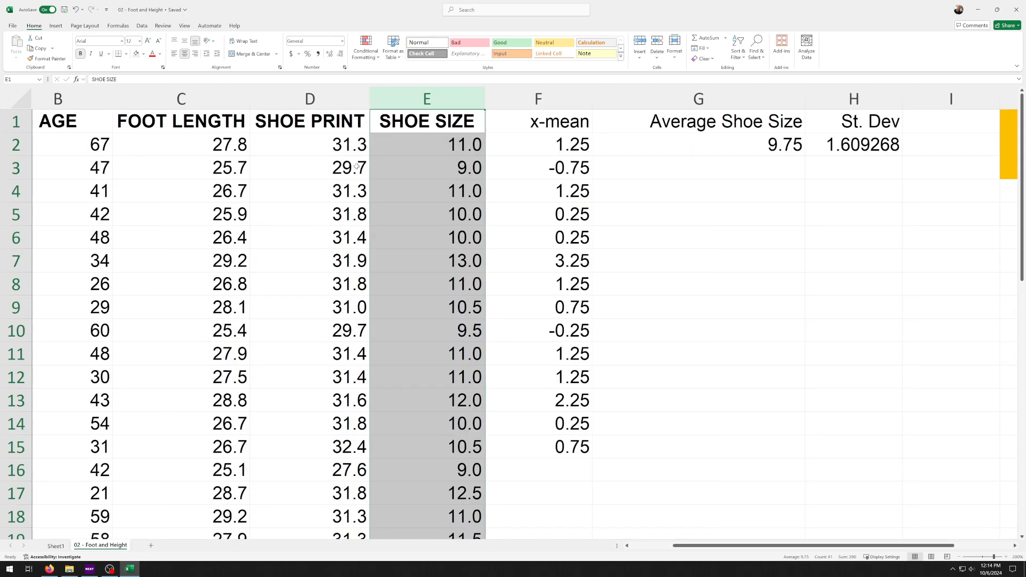
scroll(361, 180, "down", 3)
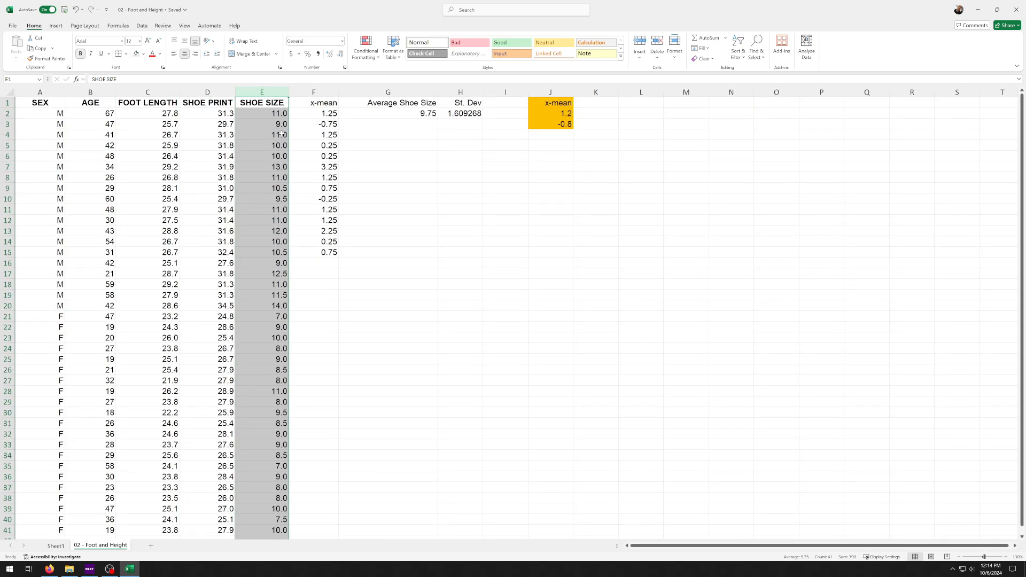
left_click(740, 62)
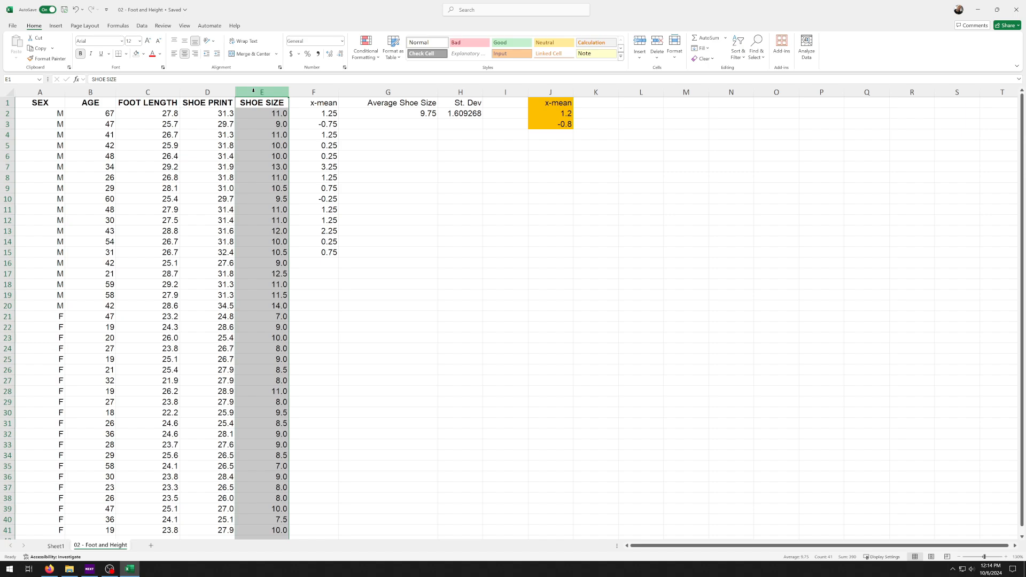
left_click(364, 199)
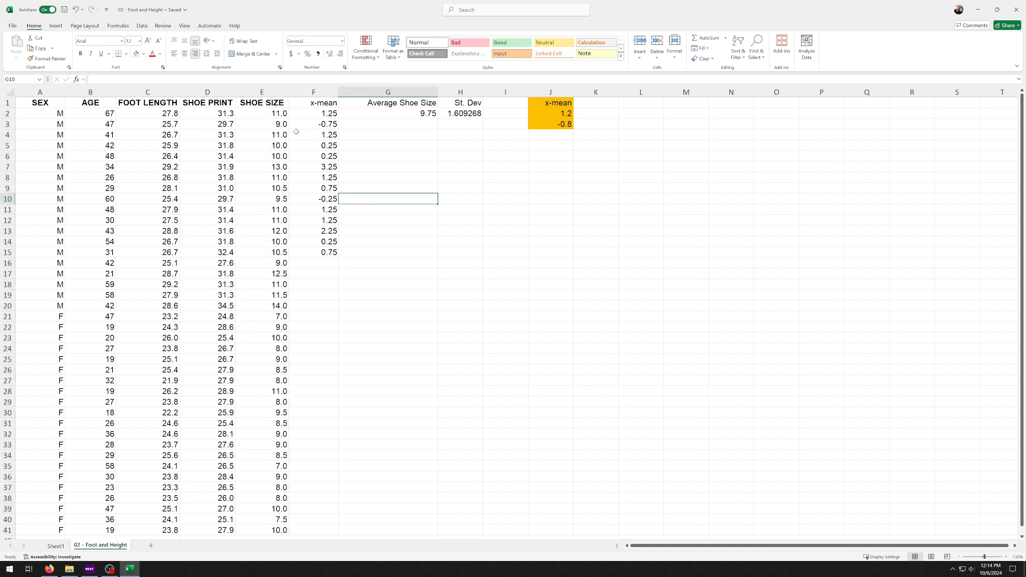
left_click(260, 91)
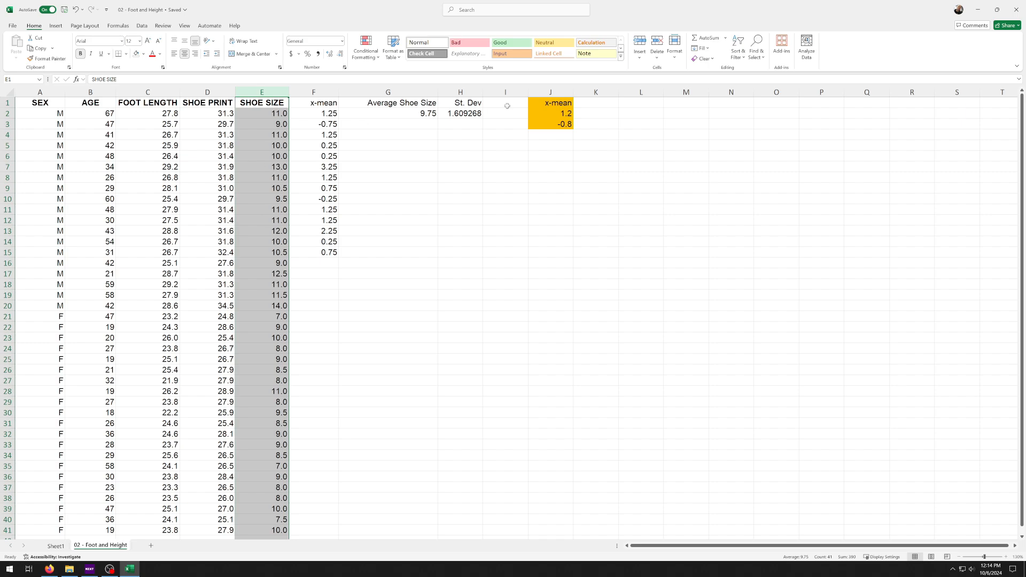
left_click(738, 51)
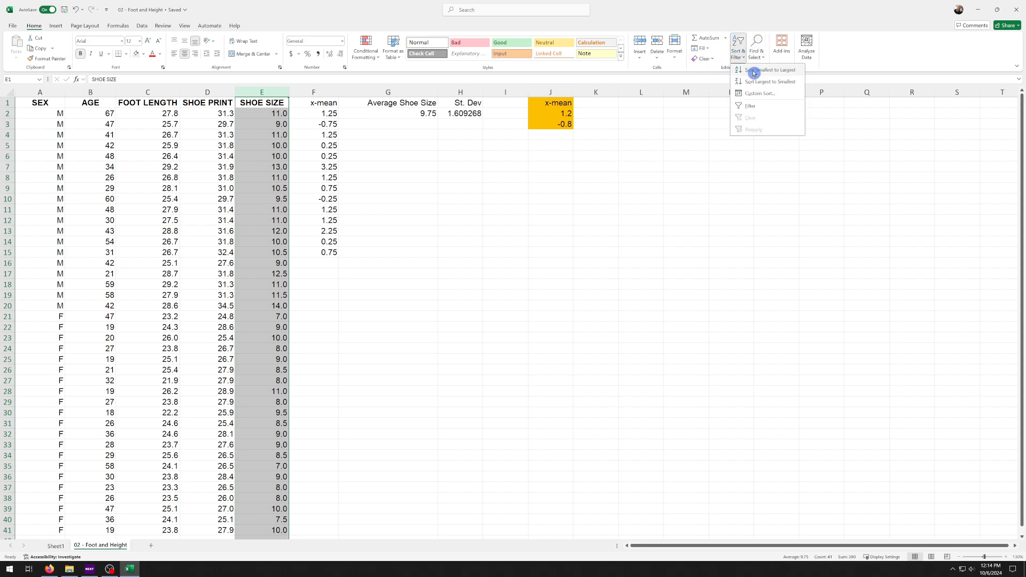
left_click(754, 72)
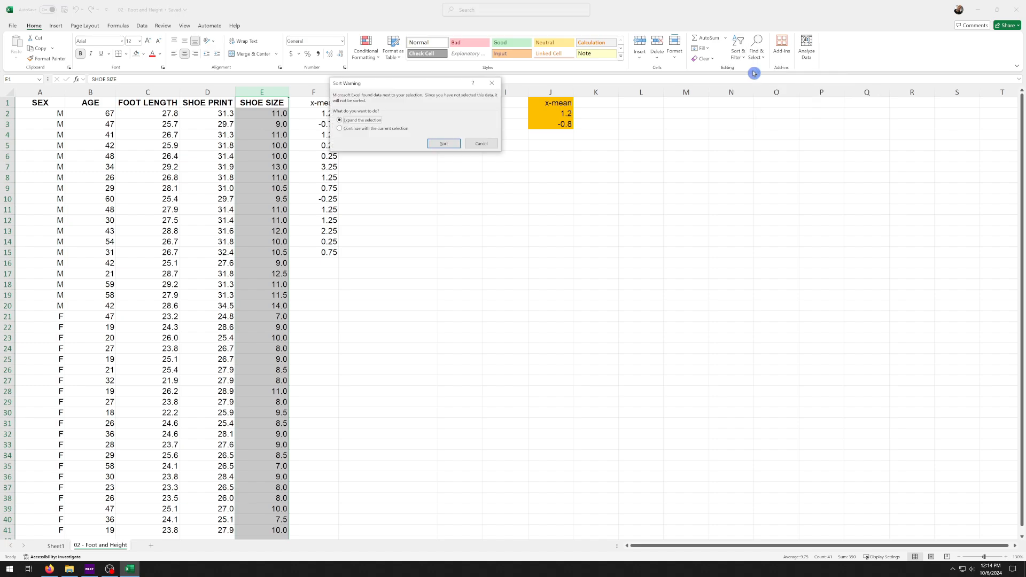
left_click(453, 146)
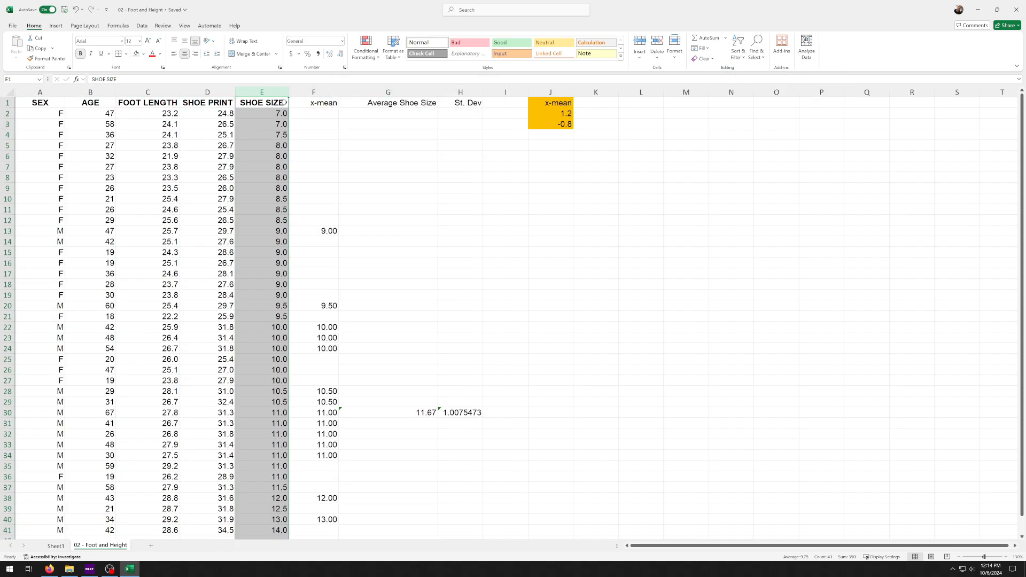
Examine the order of the sorted rows and the smallest shoe sizes in E2:E12
scroll(265, 145, "down", 2)
scroll(265, 145, "down", 1)
scroll(266, 236, "up", 3)
scroll(256, 228, "down", 3)
scroll(256, 227, "up", 3)
left_click(489, 160)
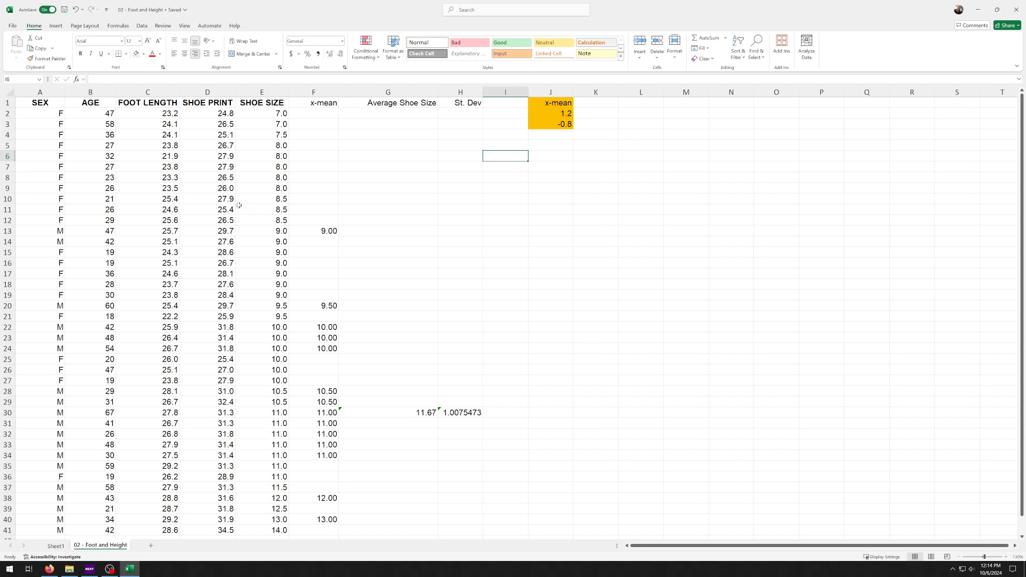
scroll(241, 205, "up", 6, "ctrl")
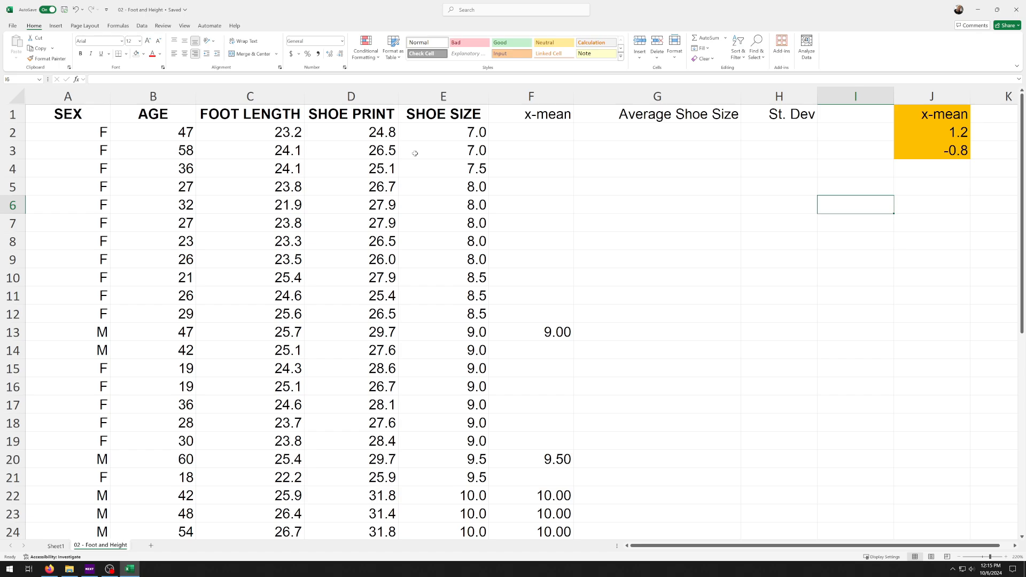
left_click_drag(437, 135, 444, 305)
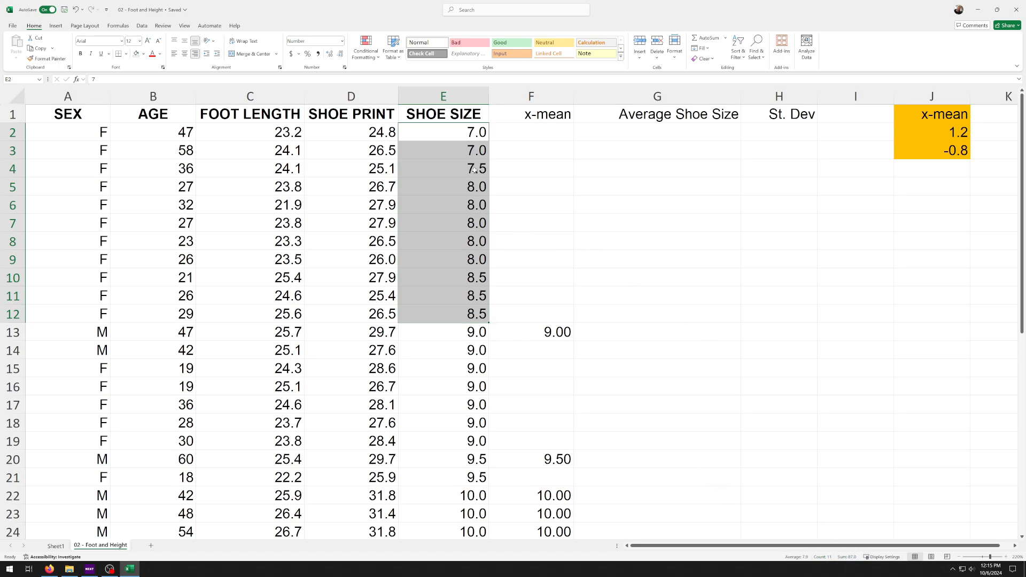
left_click(820, 545)
Start the Descriptive Statistics tool from the Data Analysis tools
left_click(140, 25)
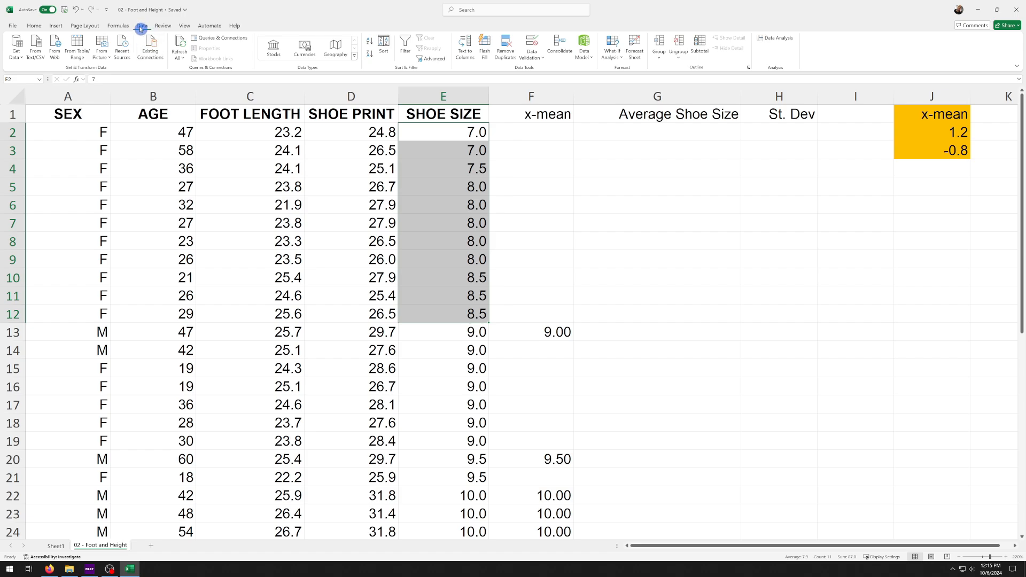
left_click(782, 38)
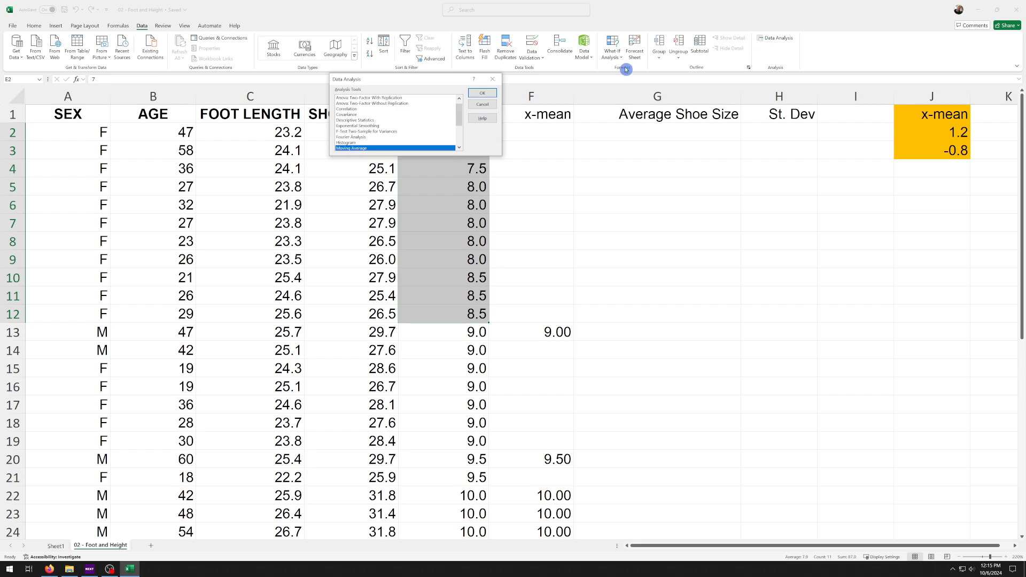
left_click(363, 122)
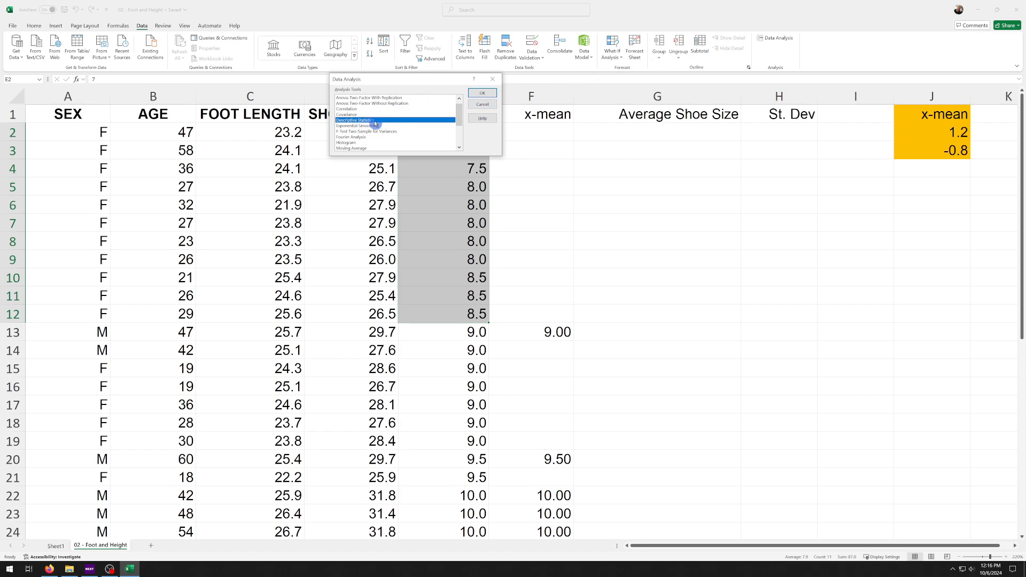
left_click(494, 95)
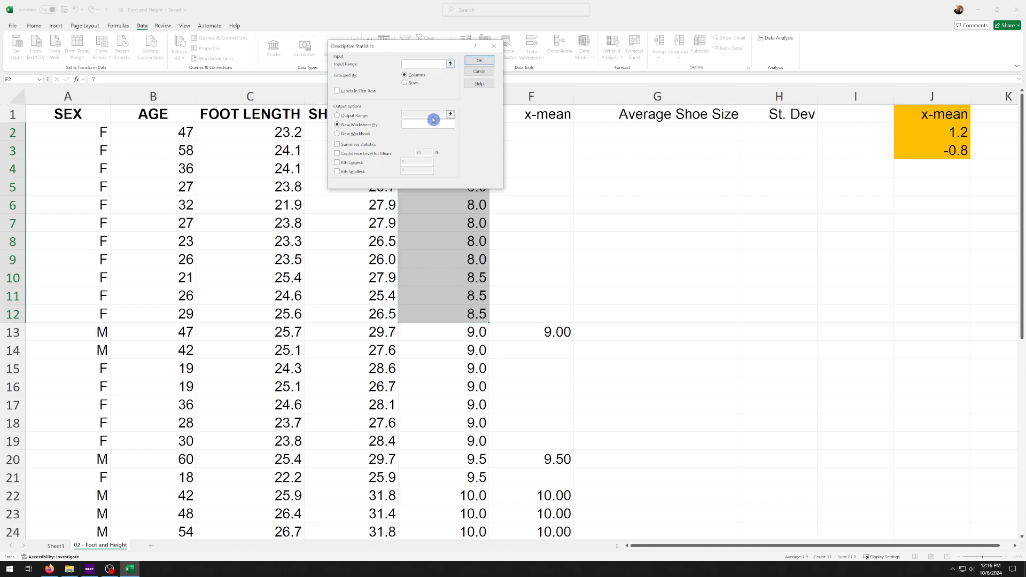
left_click(451, 63)
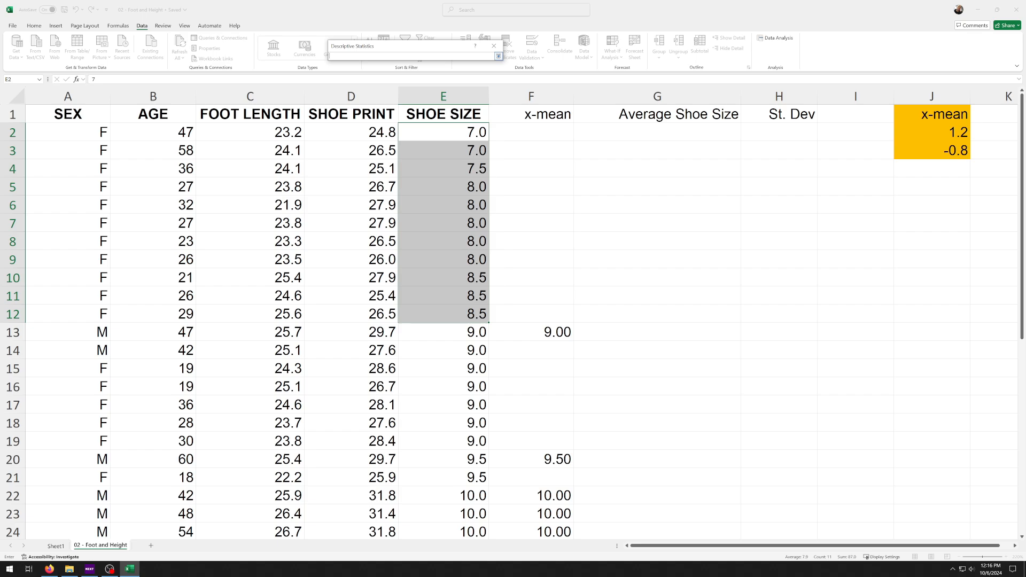
left_click(498, 55)
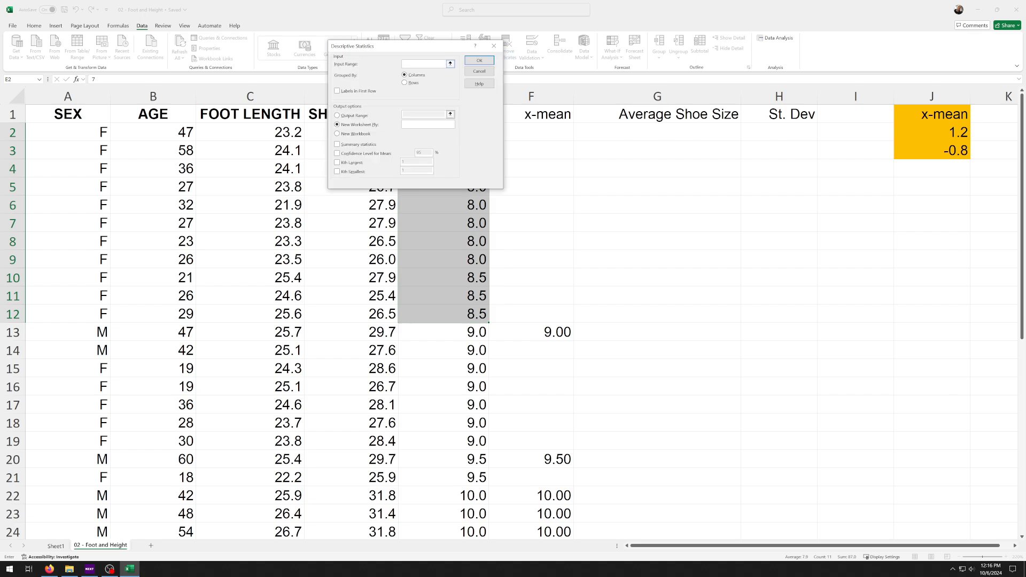
left_click(452, 64)
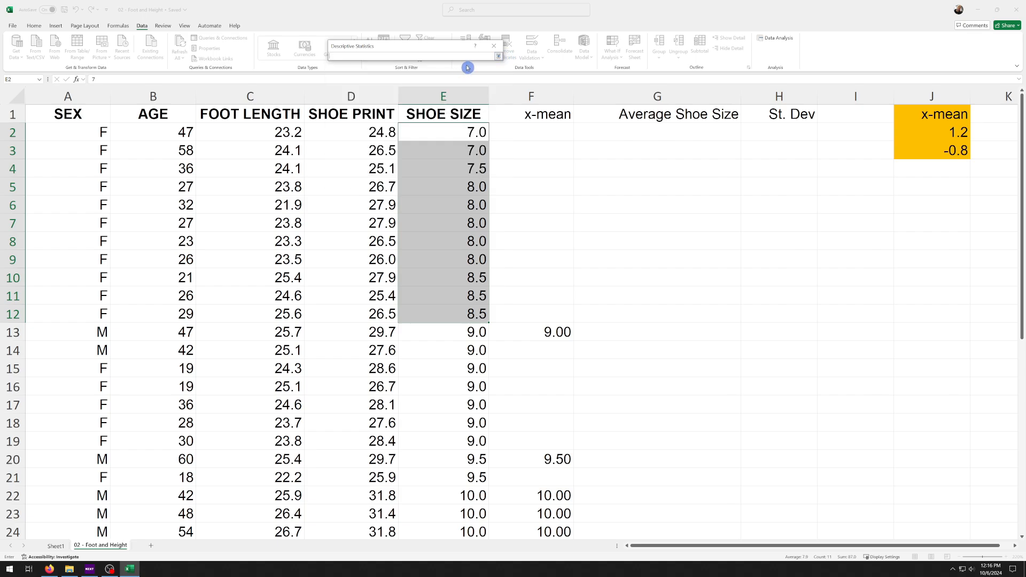
left_click(498, 59)
Set the input range of the descriptive statistics to $E$1:$E$41, including the SHOE SIZE heading
left_click(452, 64)
left_click_drag(412, 138, 428, 489)
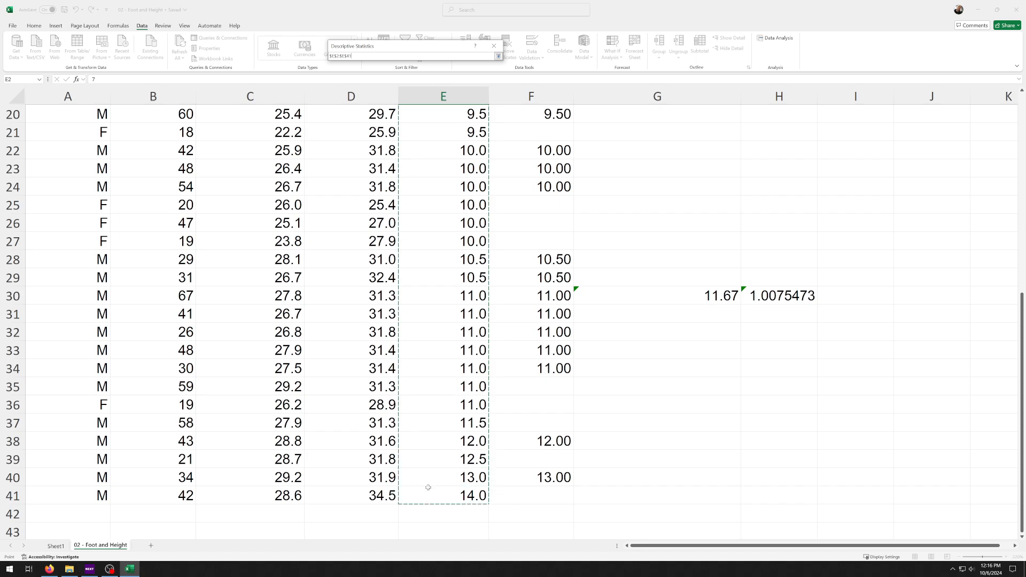
scroll(442, 323, "up", 2)
scroll(443, 322, "up", 5)
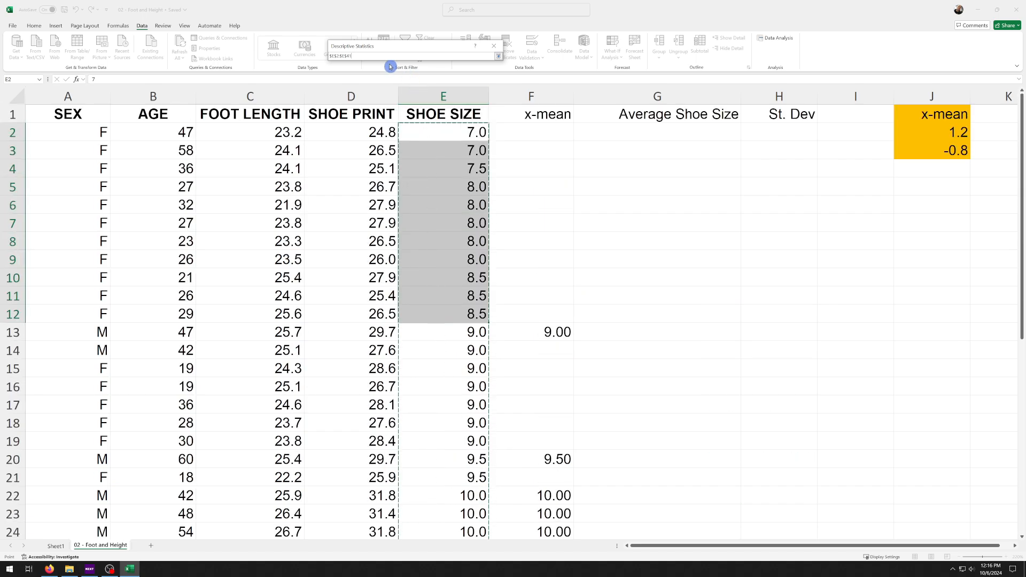
left_click(445, 117)
left_click(654, 162)
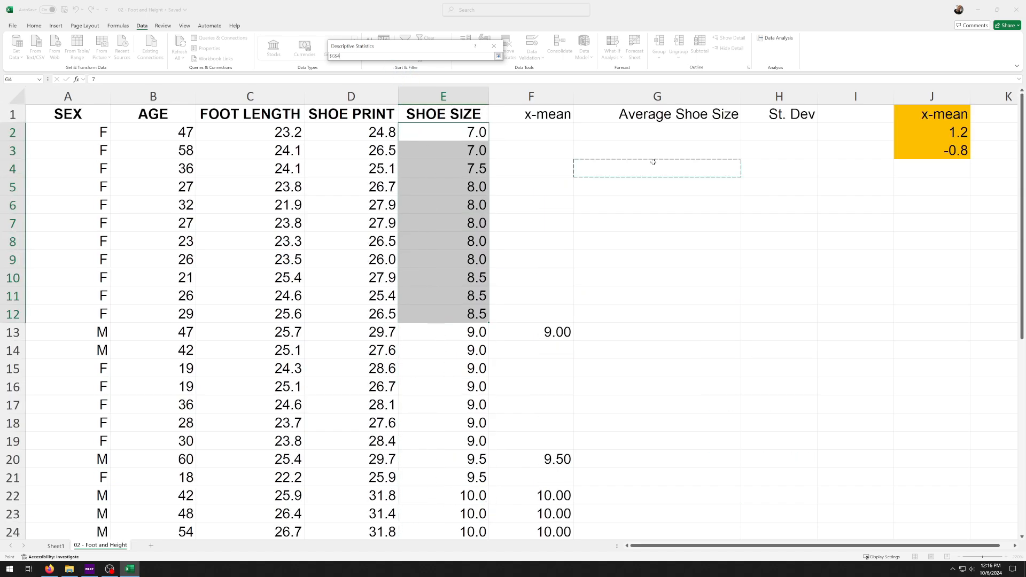
left_click_drag(448, 116, 435, 496)
scroll(431, 334, "up", 6)
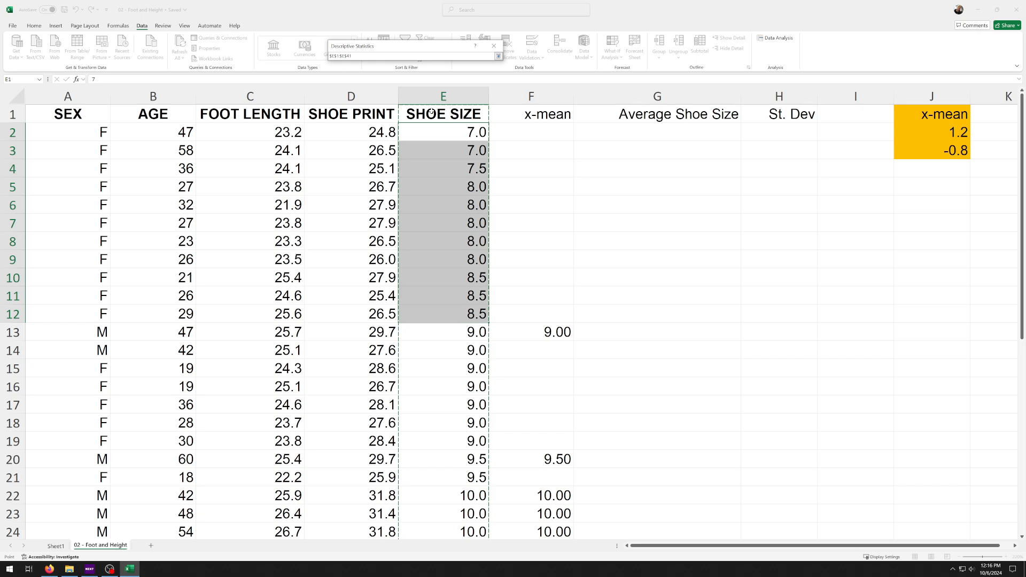
left_click(499, 56)
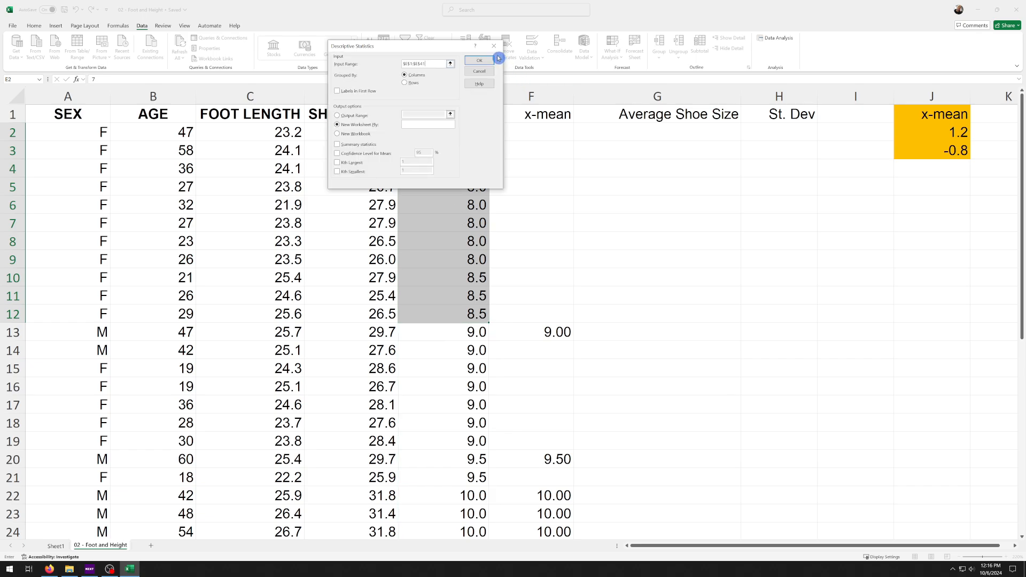
Mark the first row as labels, request summary statistics, and output the results to a new worksheet
left_click(338, 91)
left_click(337, 144)
left_click(476, 61)
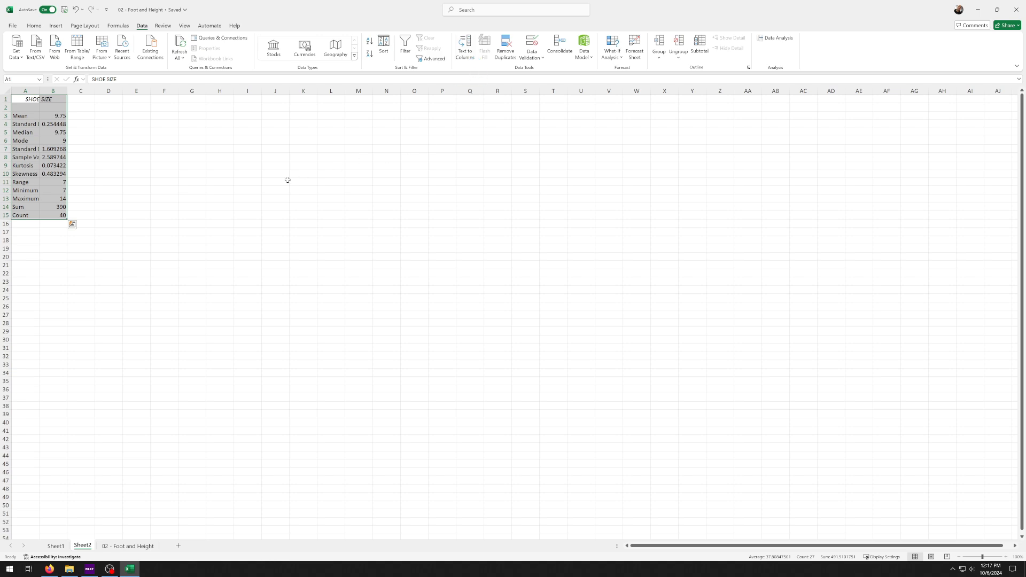
Widen columns A and B so the statistics' names and values fit, and select the range, minimum and maximum values in B11:B13
scroll(146, 257, "up", 12)
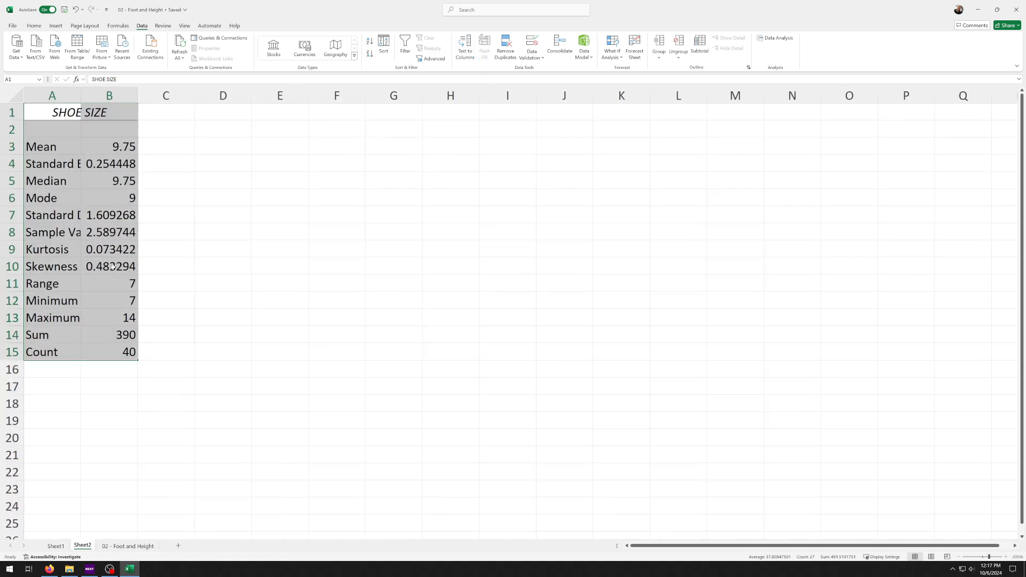
left_click_drag(185, 101, 251, 101)
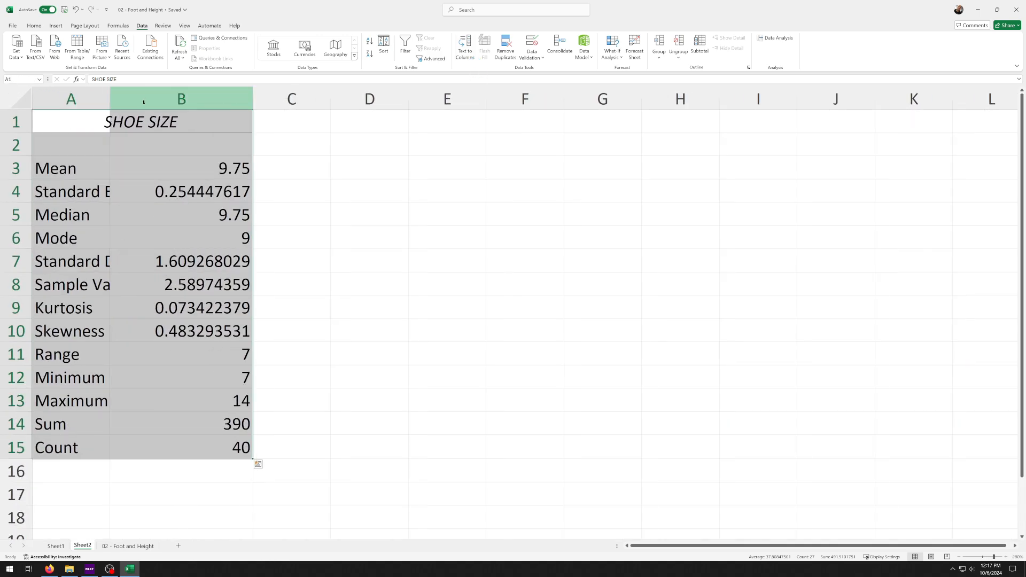
left_click_drag(110, 101, 172, 101)
left_click(428, 168)
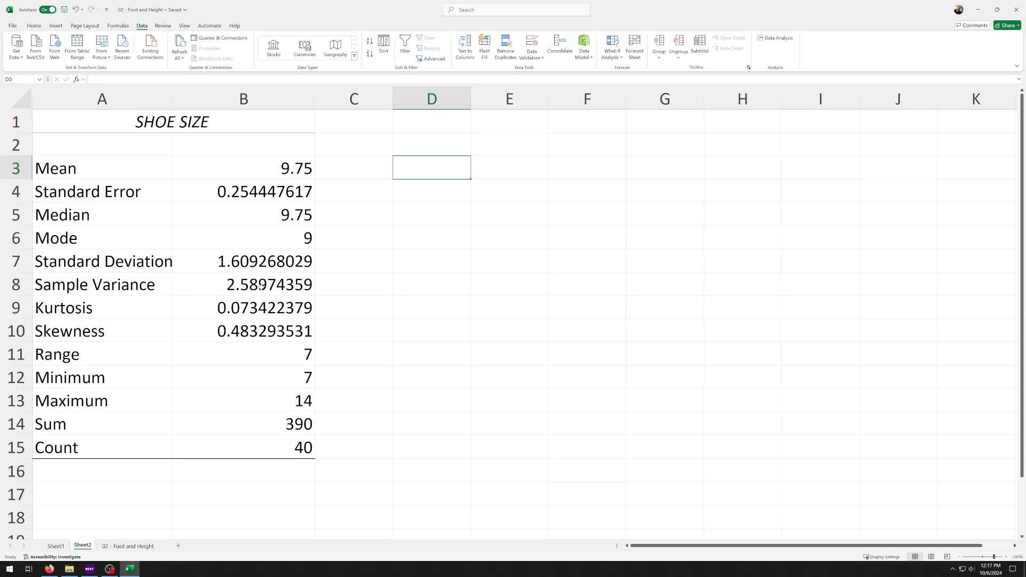
left_click_drag(271, 353, 266, 400)
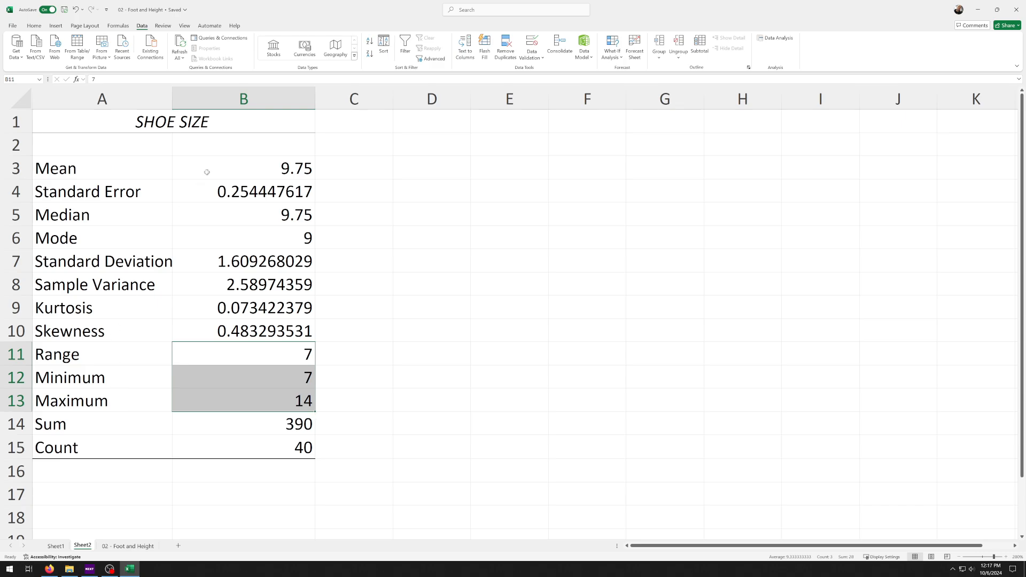
Return to the 02 - Foot and Height sheet, and open the Data Analysis tools for a look before closing them
left_click(133, 546)
left_click(351, 205)
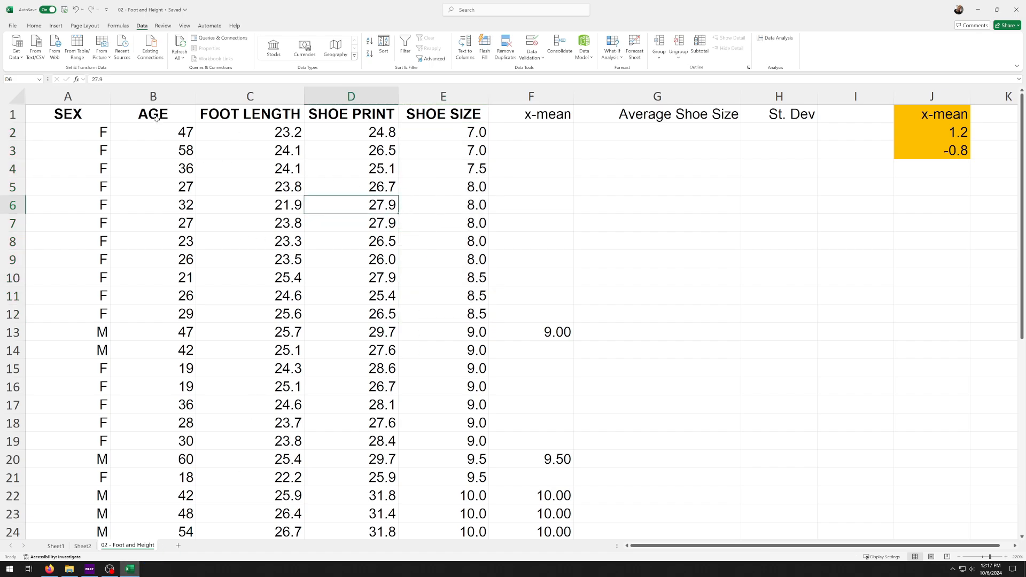
left_click(775, 38)
left_click(484, 107)
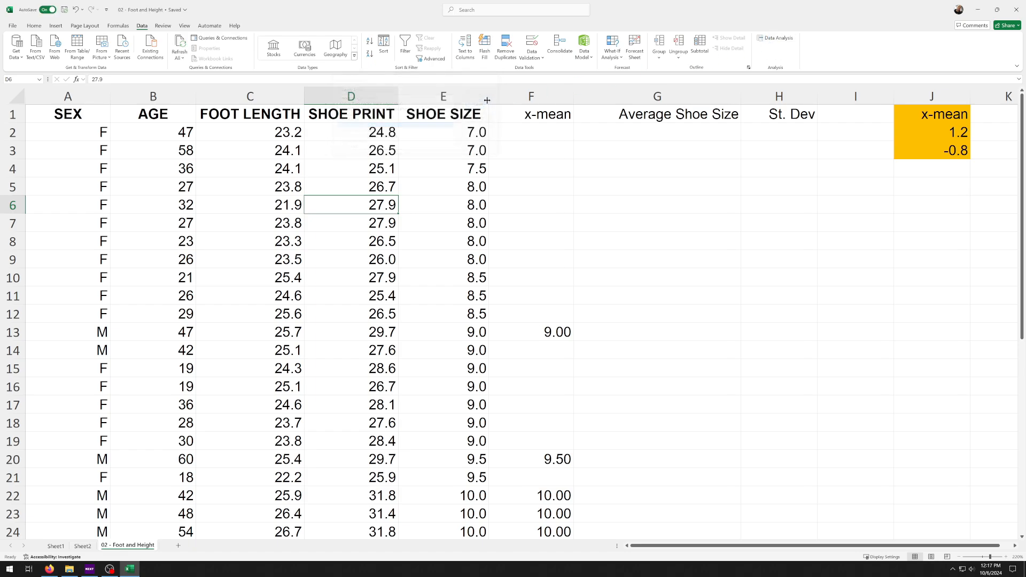
Open the add-ins page of the Excel options and look through the active and inactive application add-ins
left_click(13, 26)
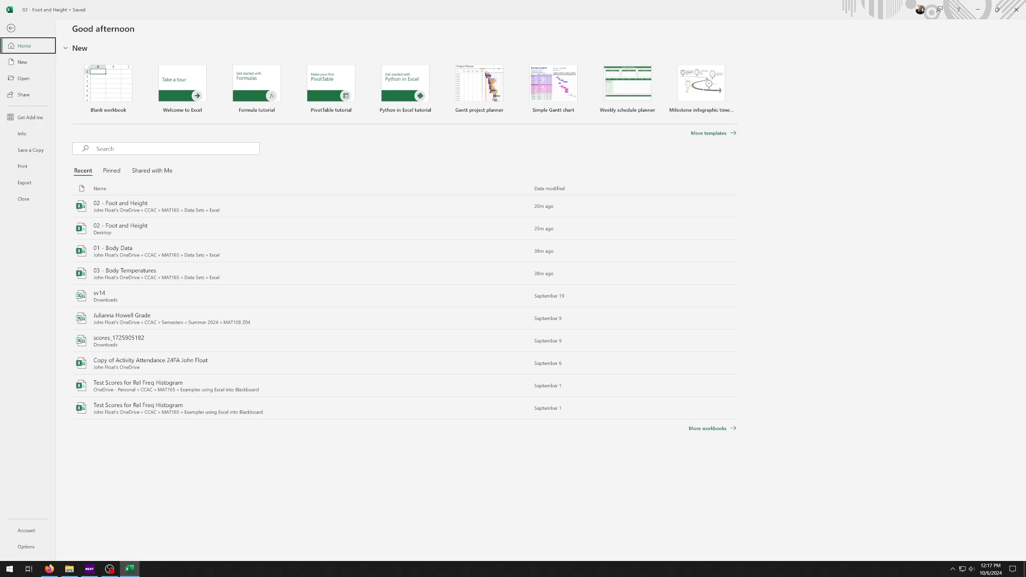
left_click(35, 549)
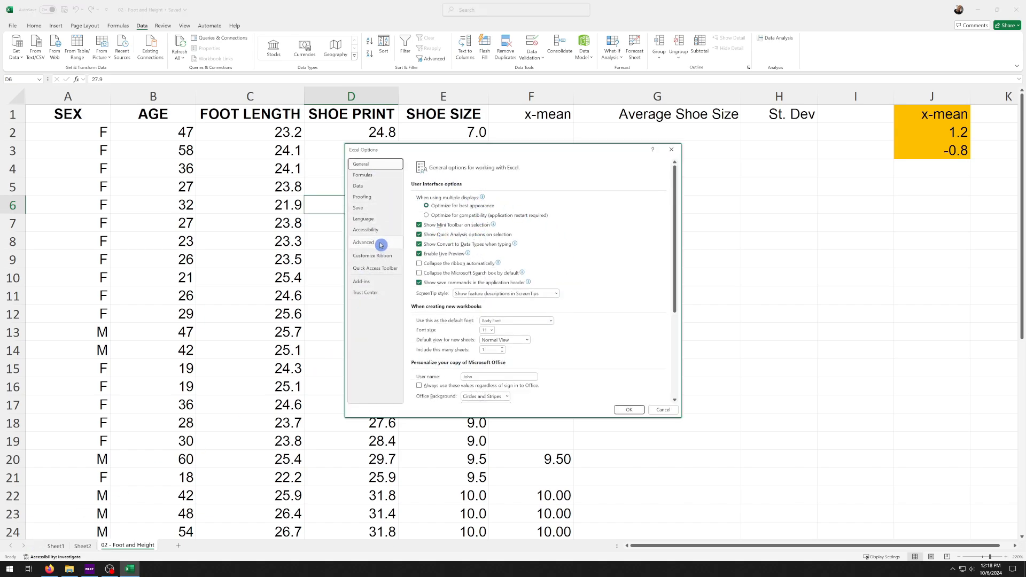
left_click(371, 279)
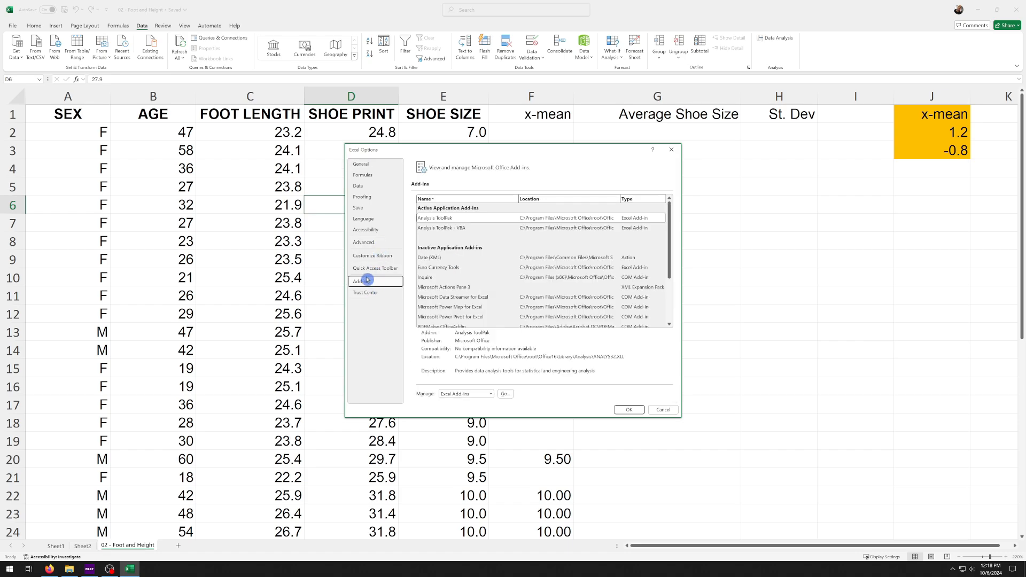
scroll(465, 270, "down", 1)
scroll(461, 277, "up", 1)
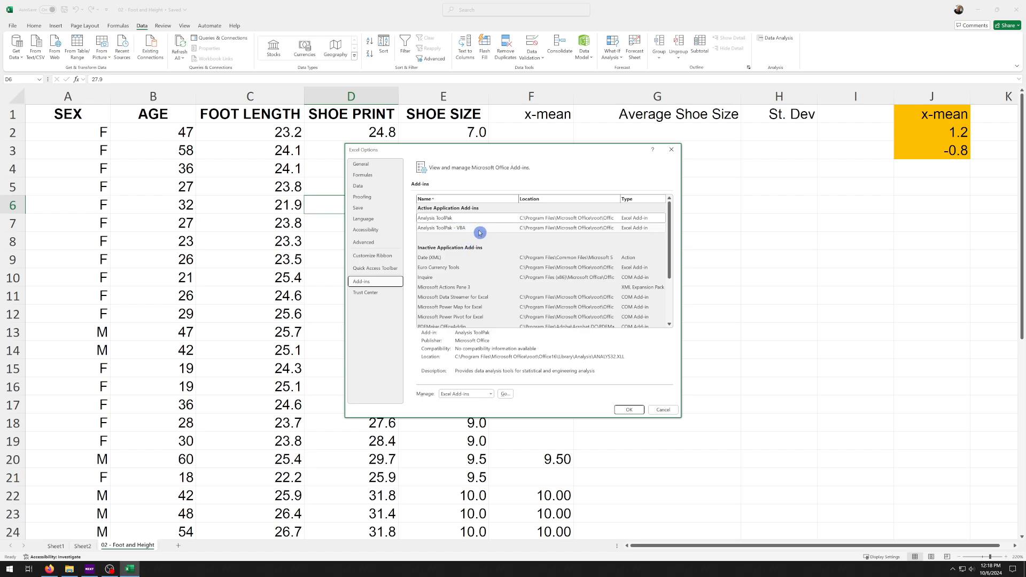
Check which add-in types can be managed, inspect the Analysis ToolPak - VBA and Analysis ToolPak entries, and close the options
left_click(491, 395)
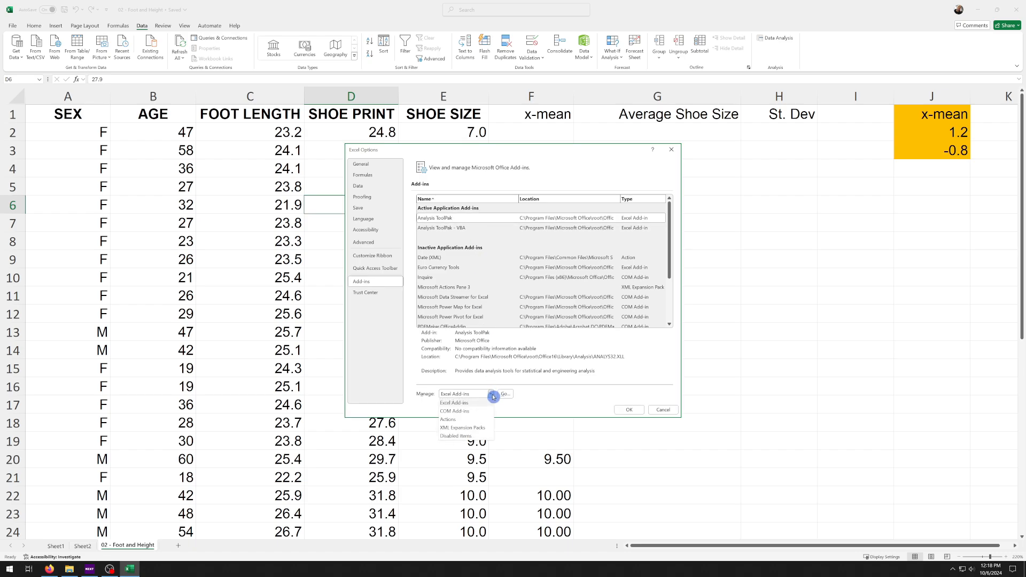
left_click(493, 396)
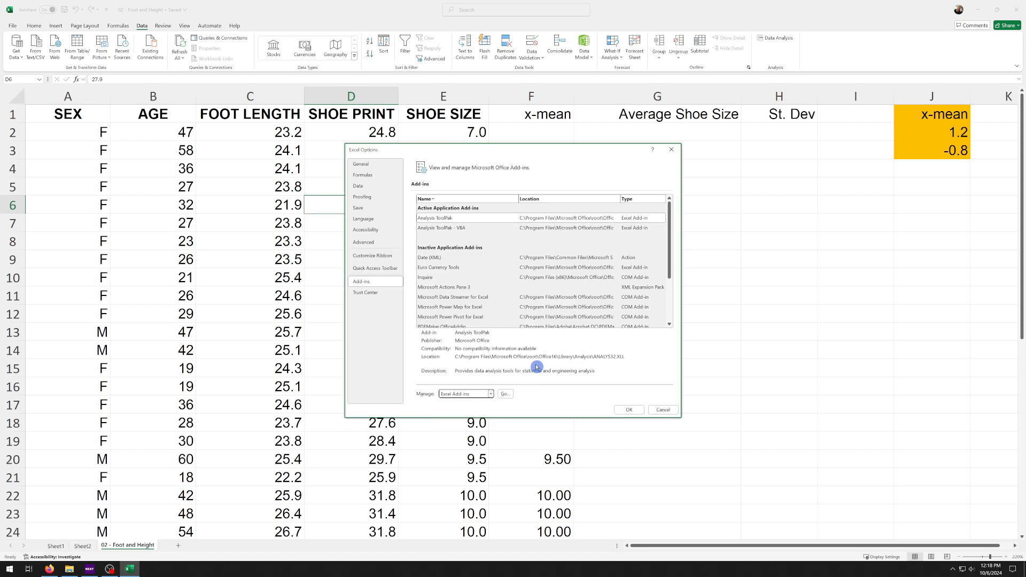
left_click(463, 229)
left_click(460, 220)
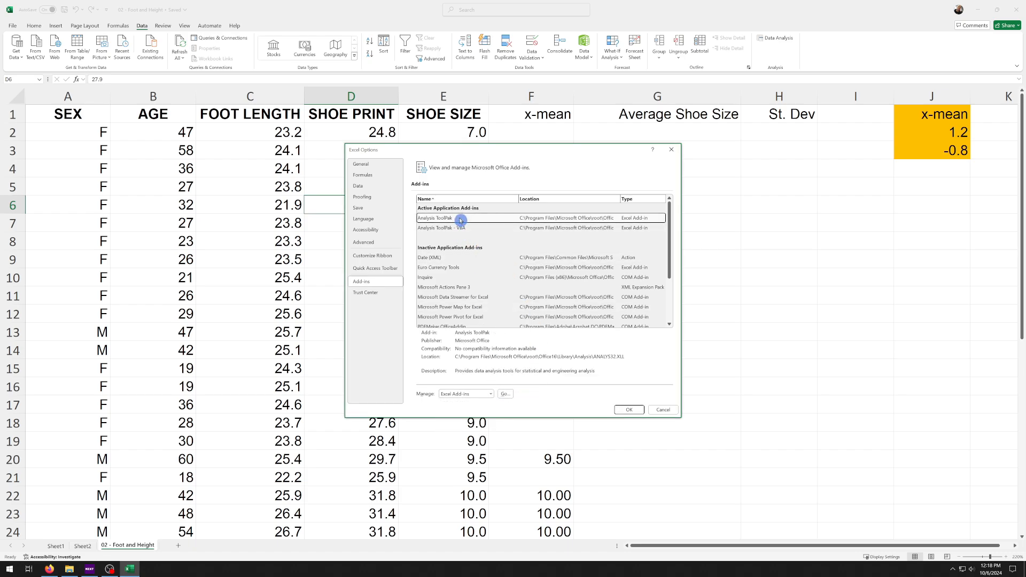
left_click(627, 412)
Run Descriptive Statistics on the AGE data in $B$1:$B$41, heading included, with summary statistics output to a new worksheet
left_click(777, 38)
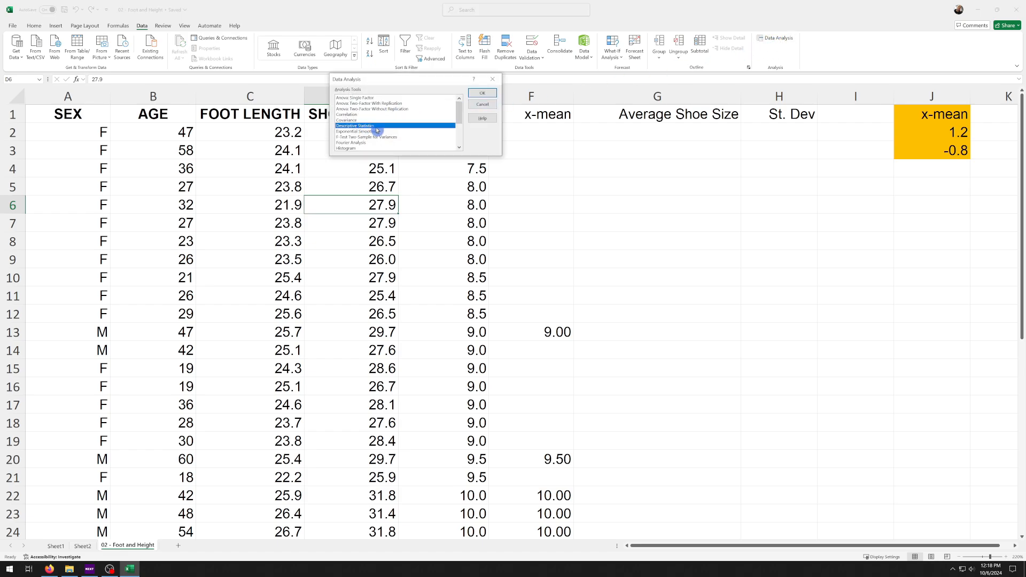
left_click(482, 93)
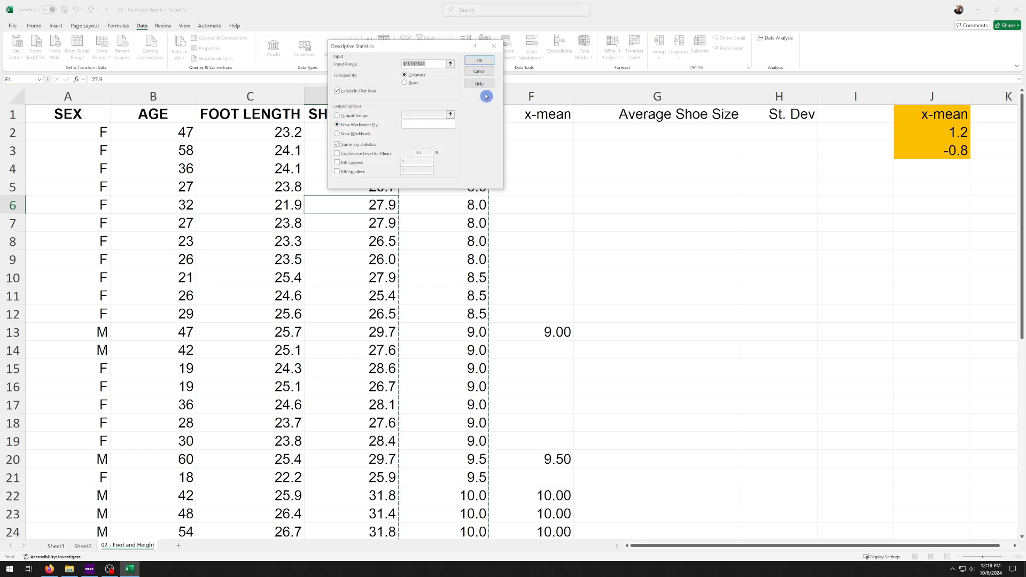
left_click(453, 65)
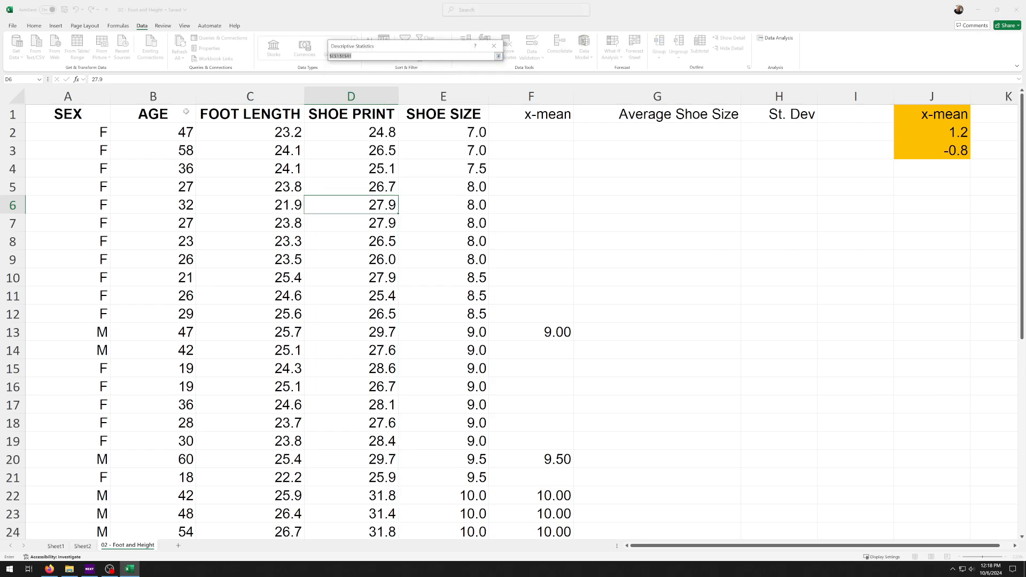
left_click_drag(164, 113, 156, 495)
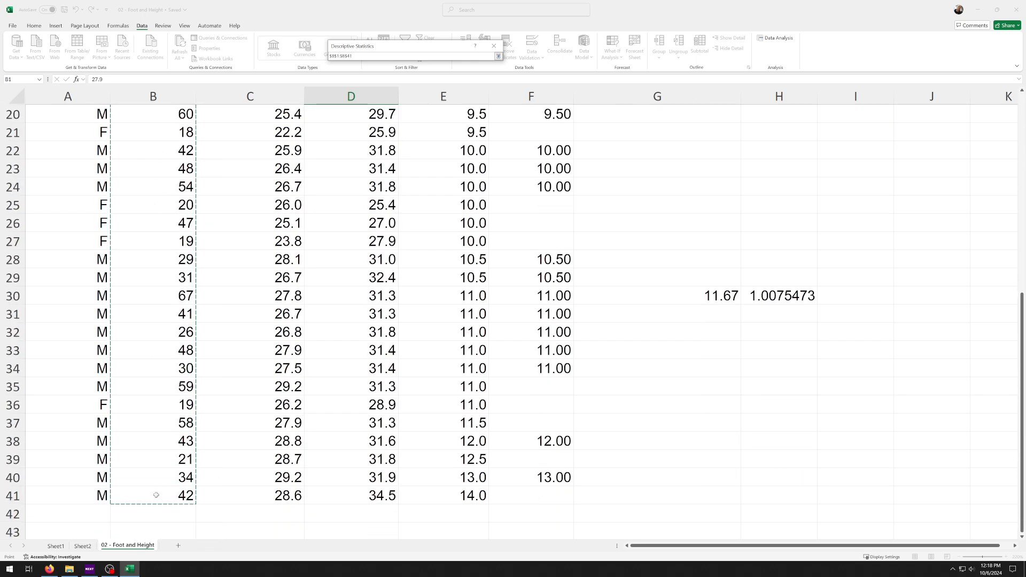
left_click(496, 61)
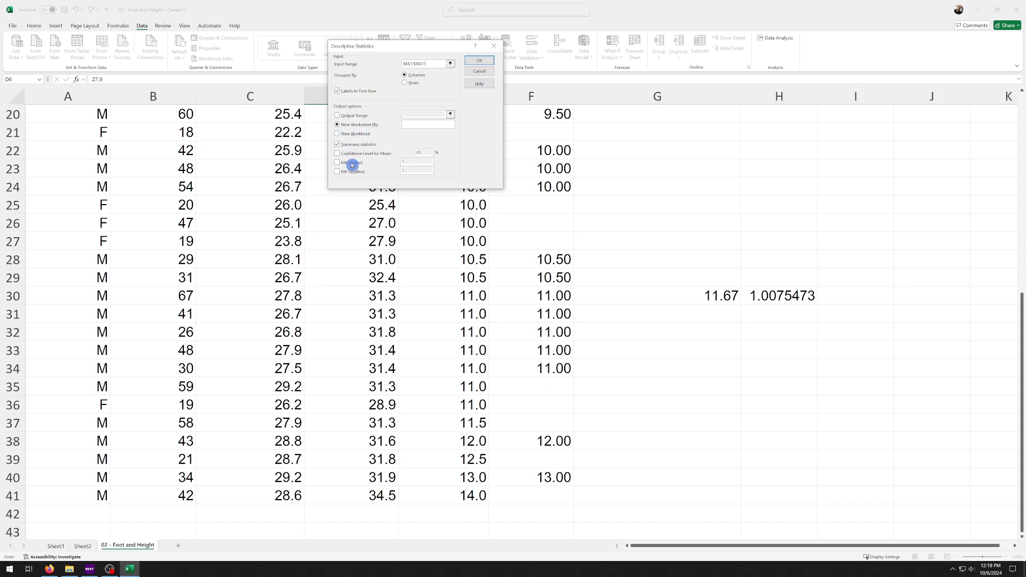
left_click(480, 60)
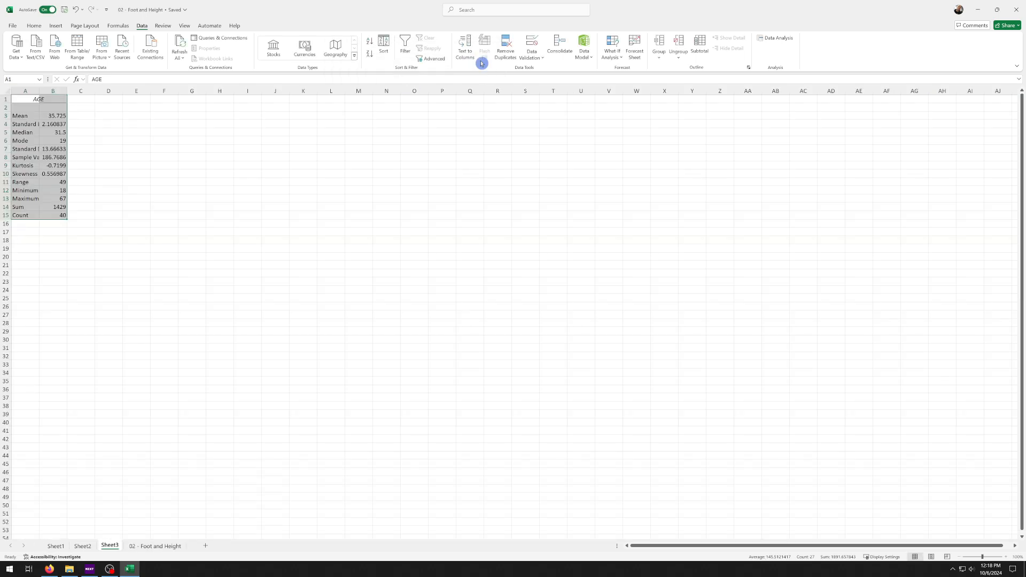
Widen columns B and A of the AGE statistics sheet so the full values and statistic names fit
scroll(110, 332, "up", 13)
left_click_drag(321, 272, 336, 240)
left_click(361, 186)
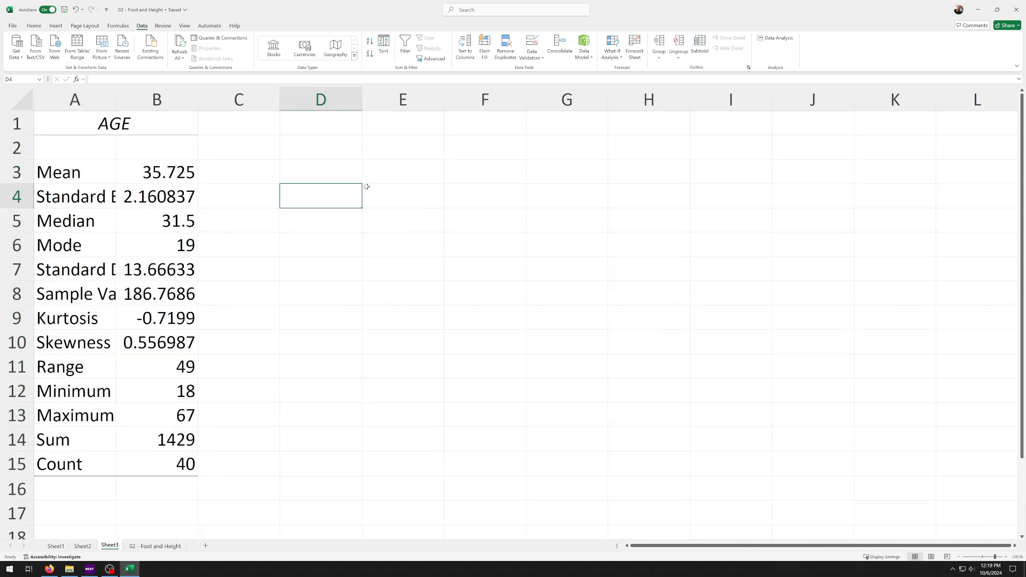
left_click_drag(197, 99, 289, 99)
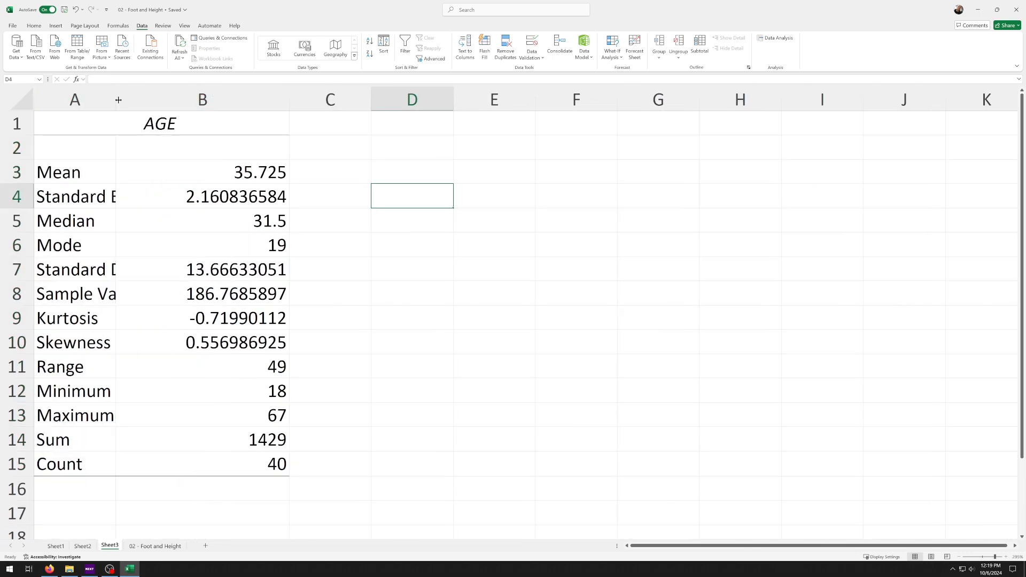
left_click_drag(119, 100, 225, 101)
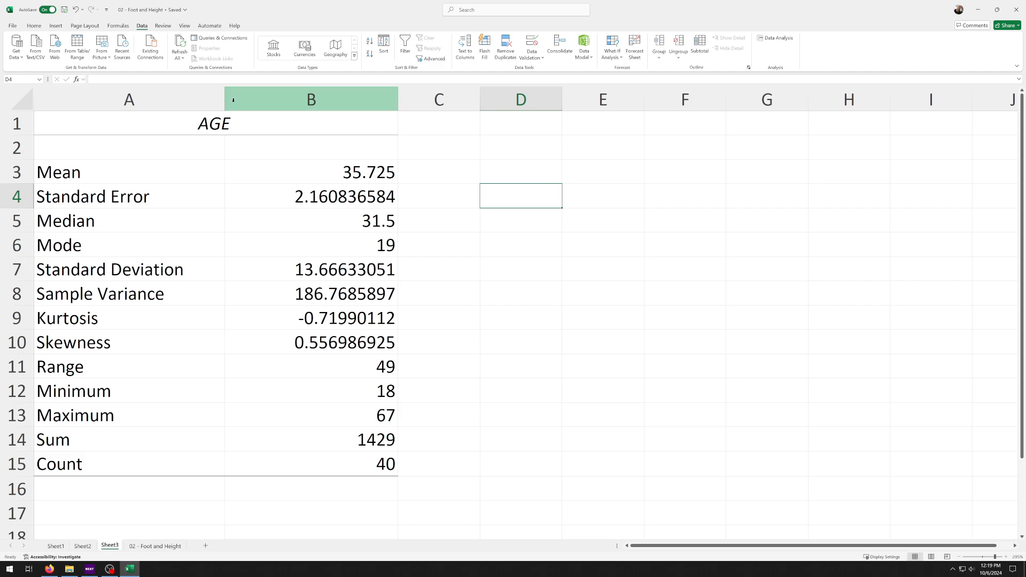